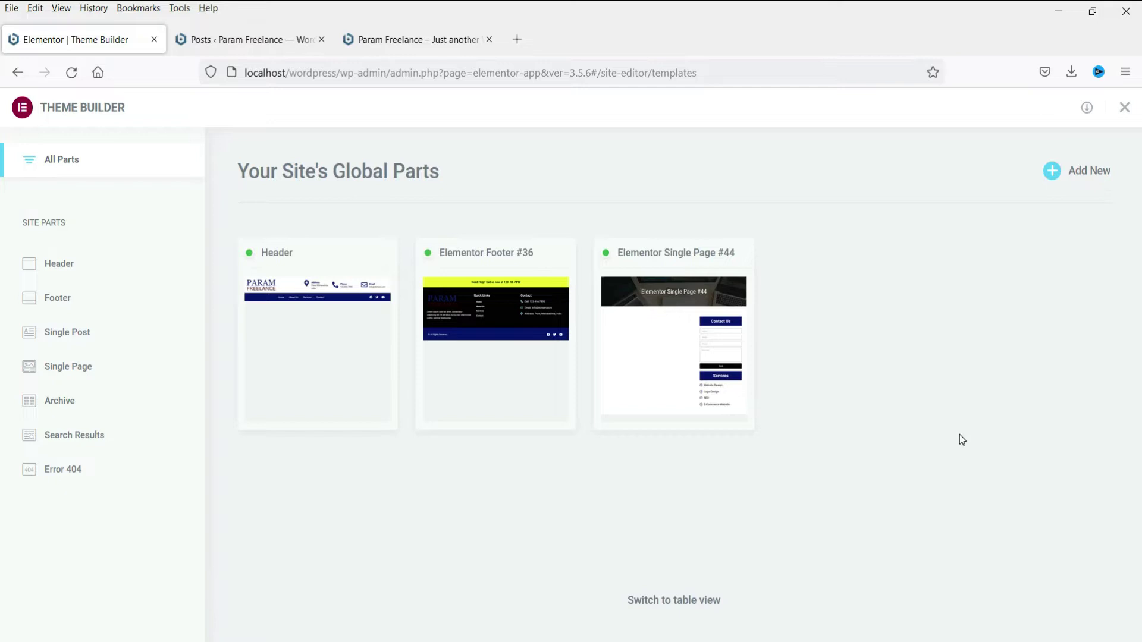
Switch to the live Param Freelance home page tab
click(414, 39)
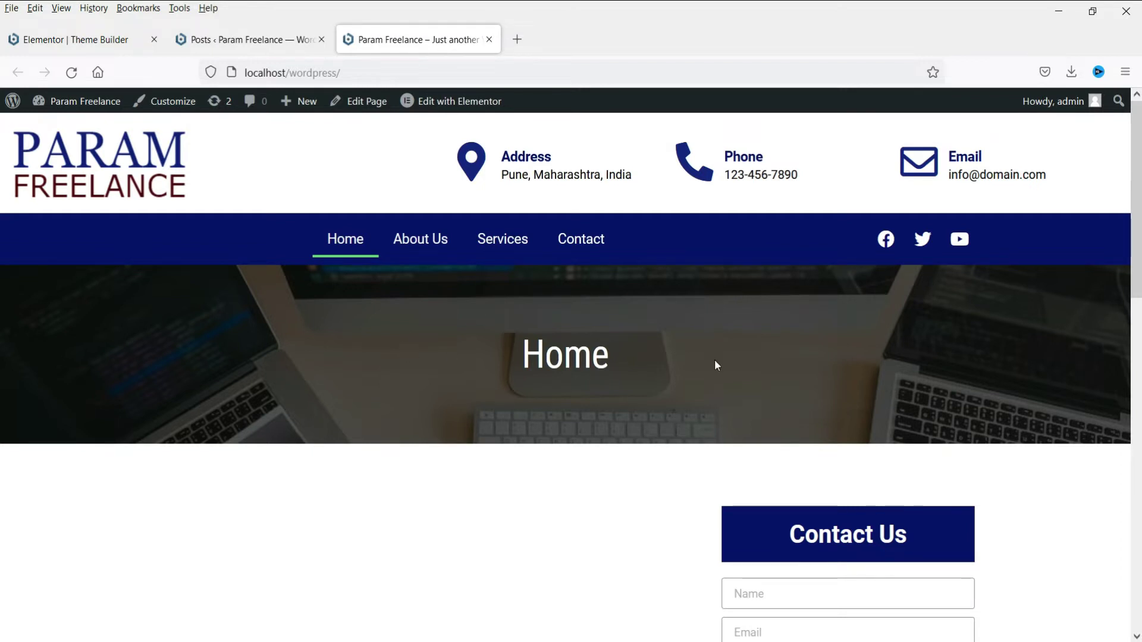
Scroll through the home page, then bring up the admin Posts list
scroll(715, 365, down, 6)
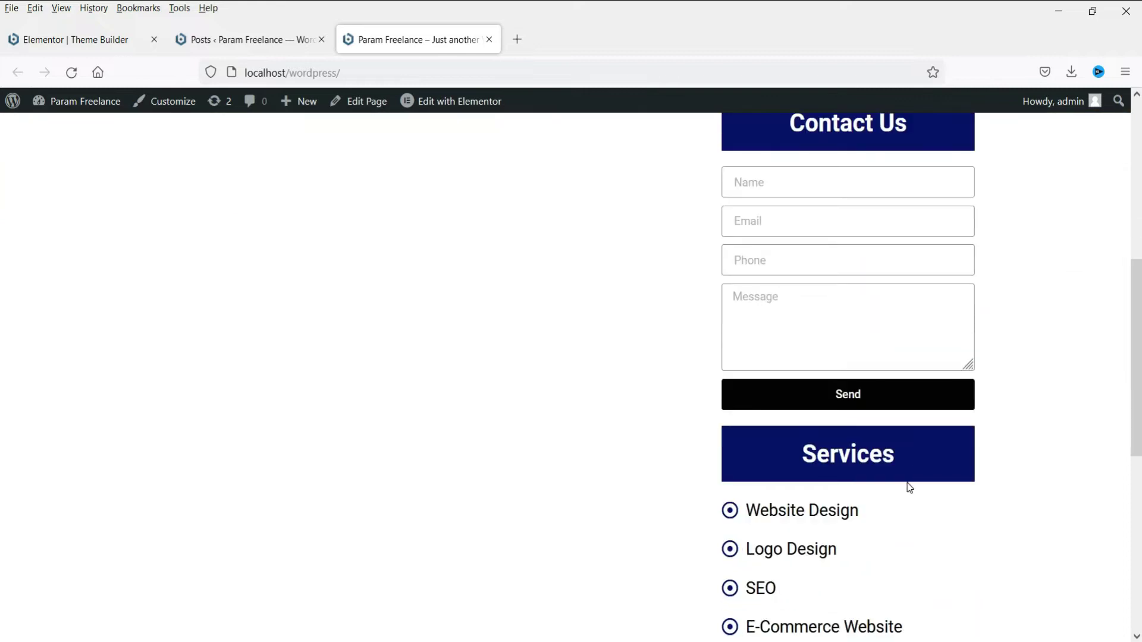
scroll(1012, 409, down, 1)
scroll(898, 442, up, 5)
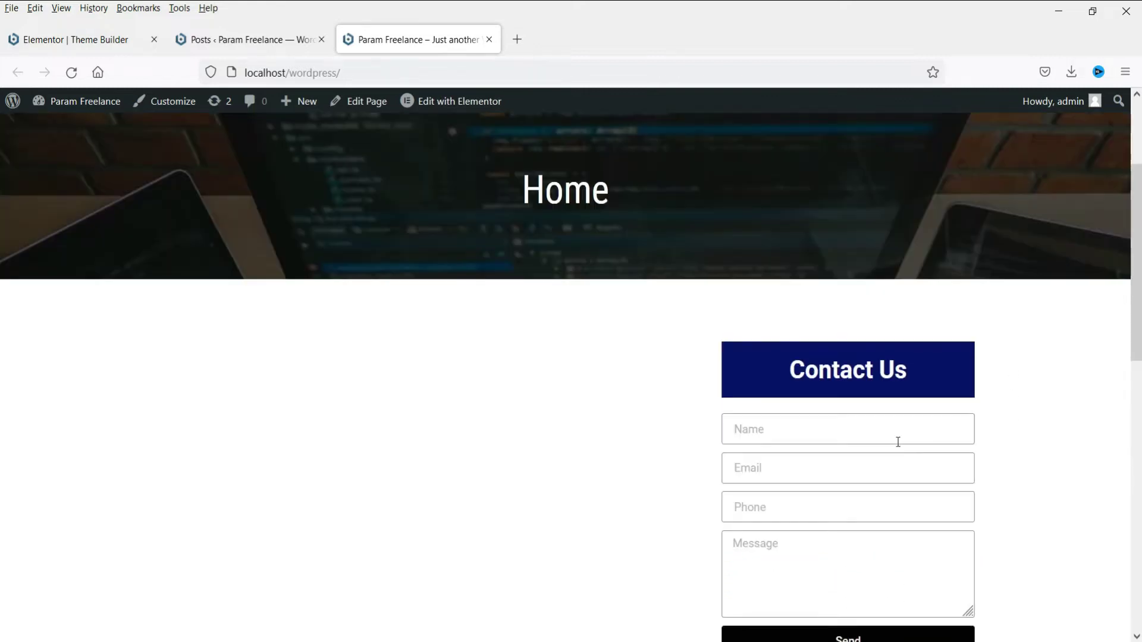
scroll(468, 445, up, 3)
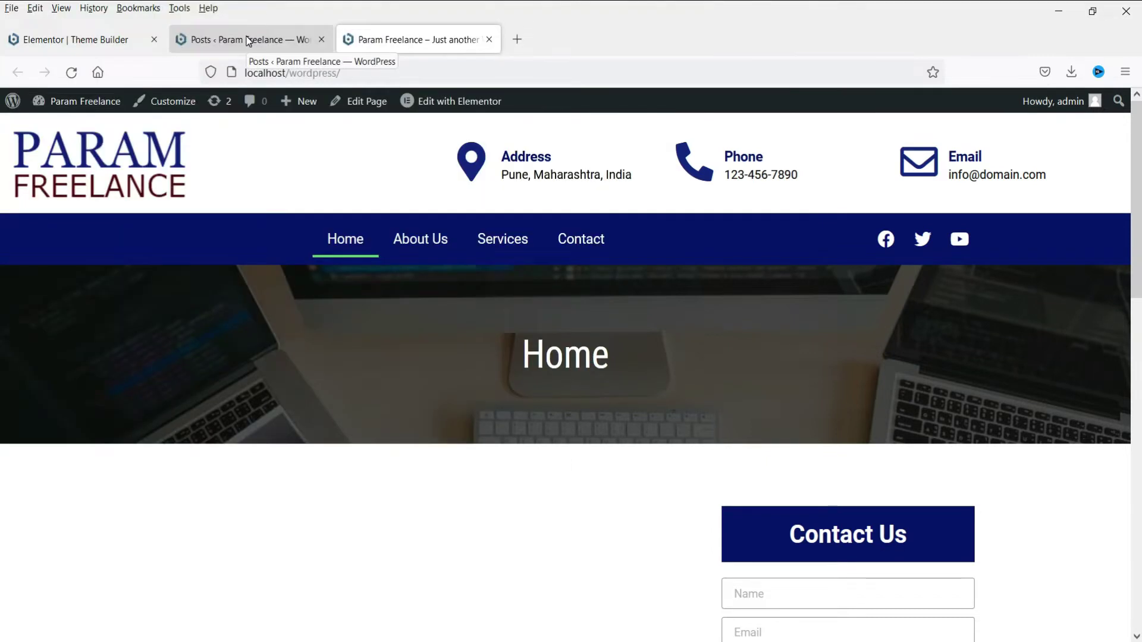
click(247, 37)
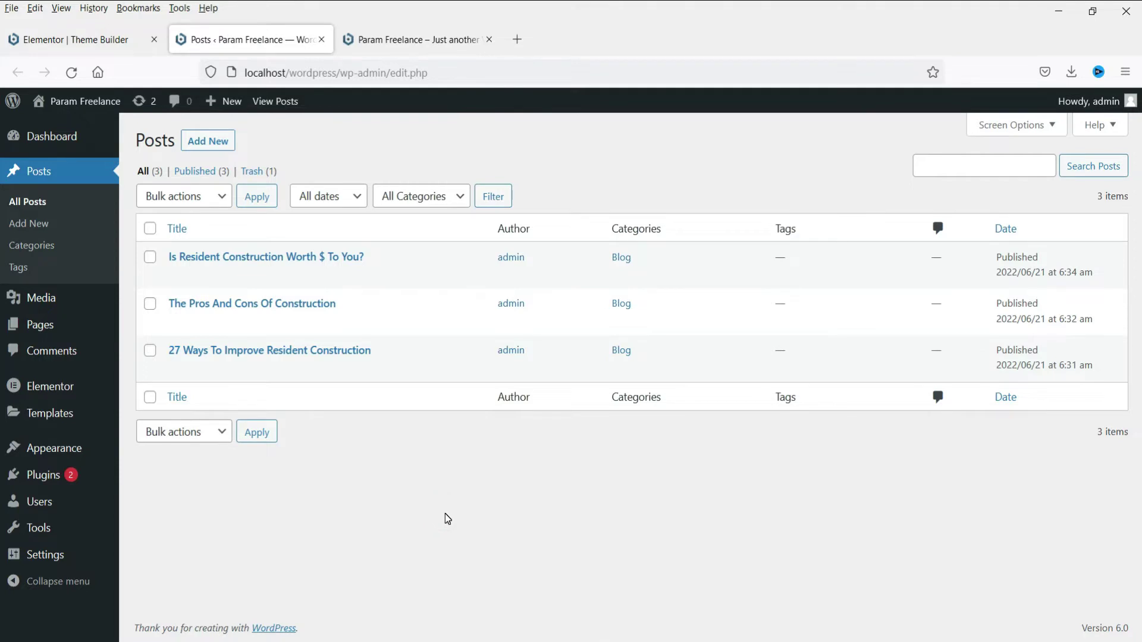
Open the post 'Is Resident Construction Worth $ To You?' in a new tab and scroll through it
right_click(281, 277)
click(321, 296)
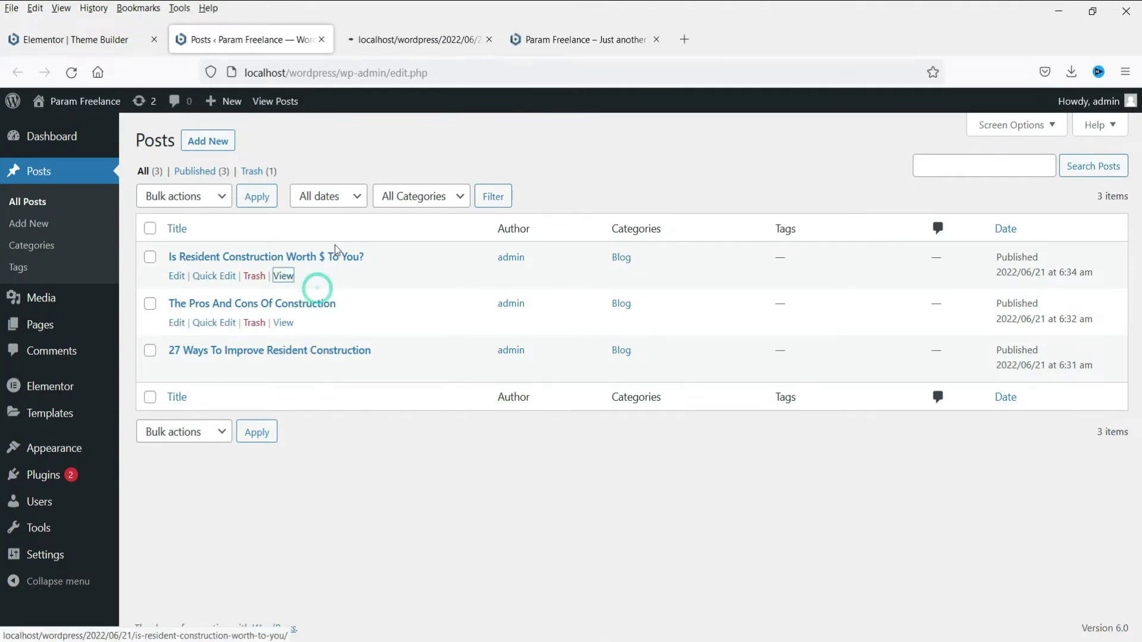
click(425, 45)
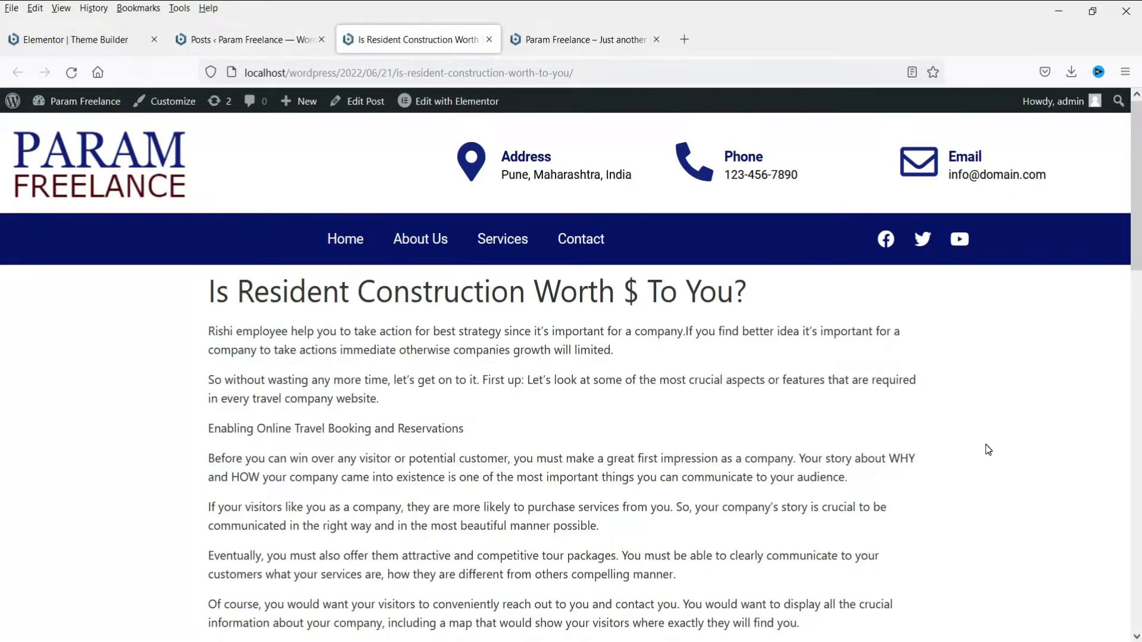
scroll(719, 320, down, 10)
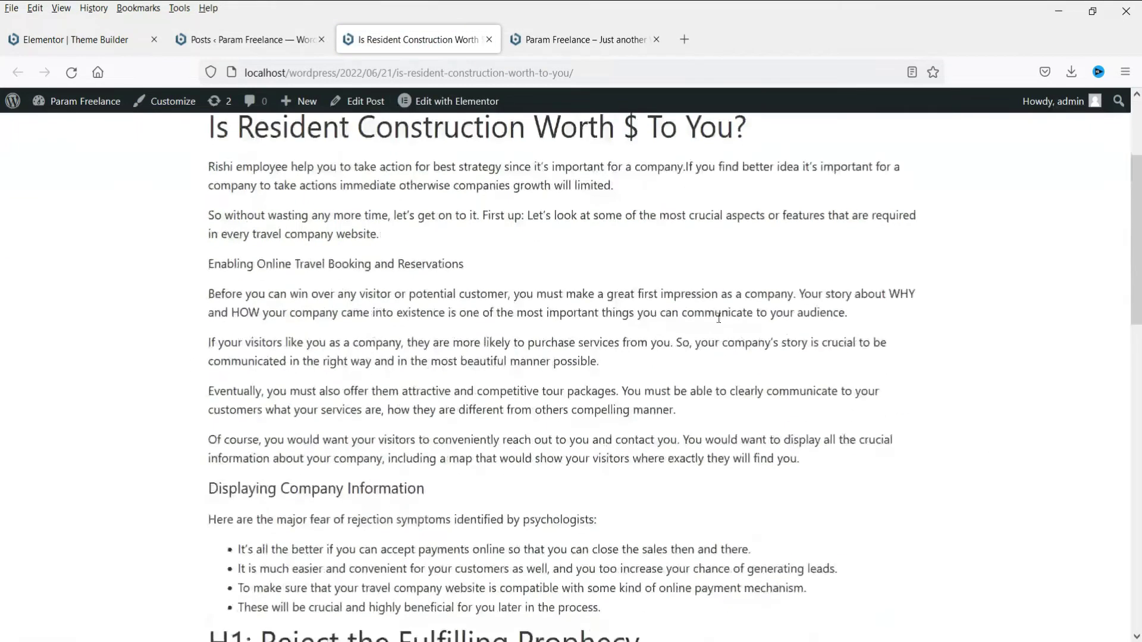
scroll(719, 320, up, 10)
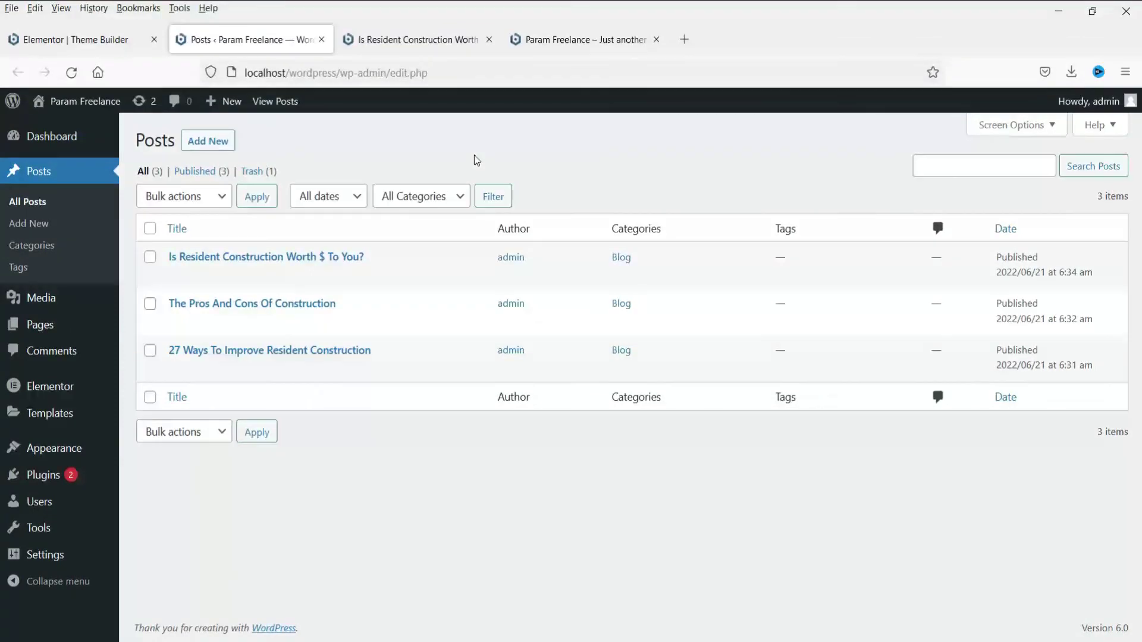
Go to Templates > Theme Builder > Single Post and create a new Single Post template
mouse_move(33, 412)
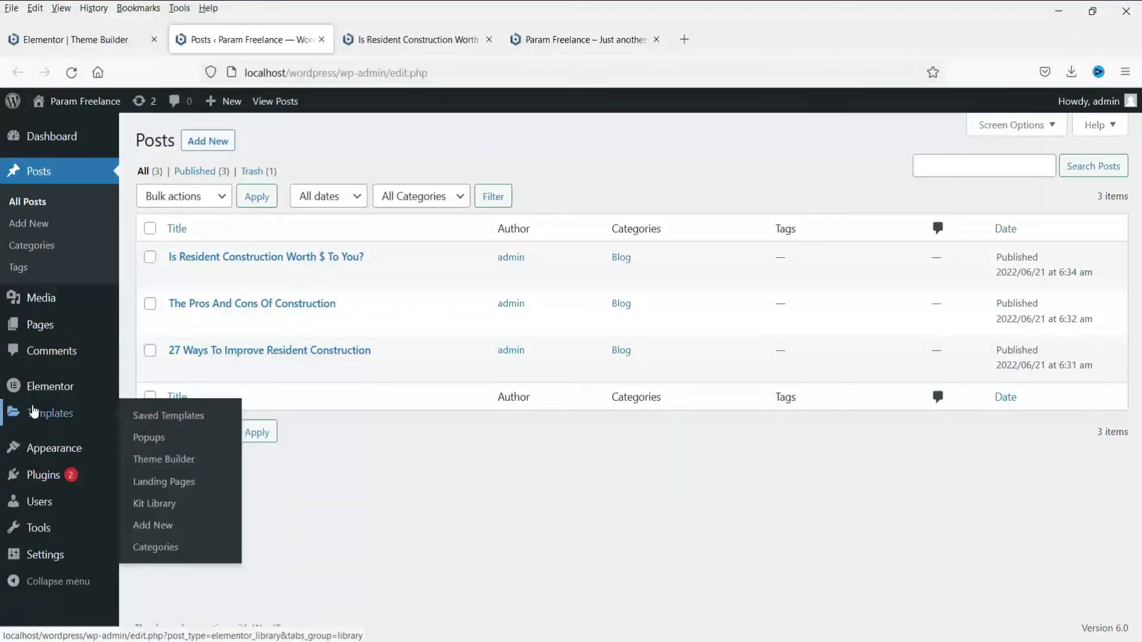
click(164, 459)
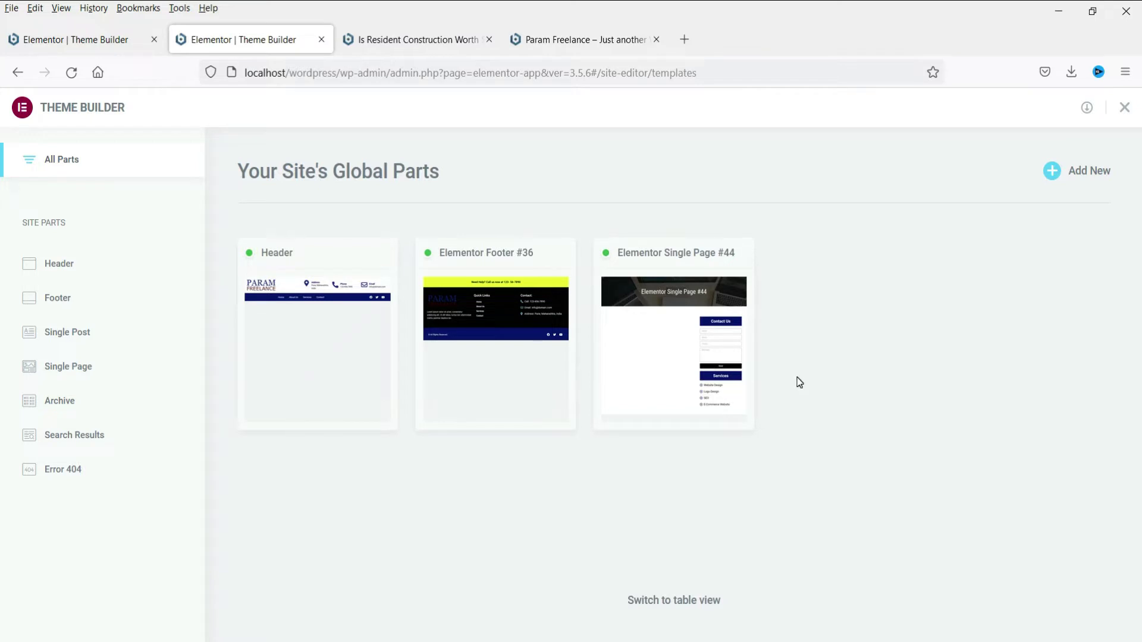
click(60, 337)
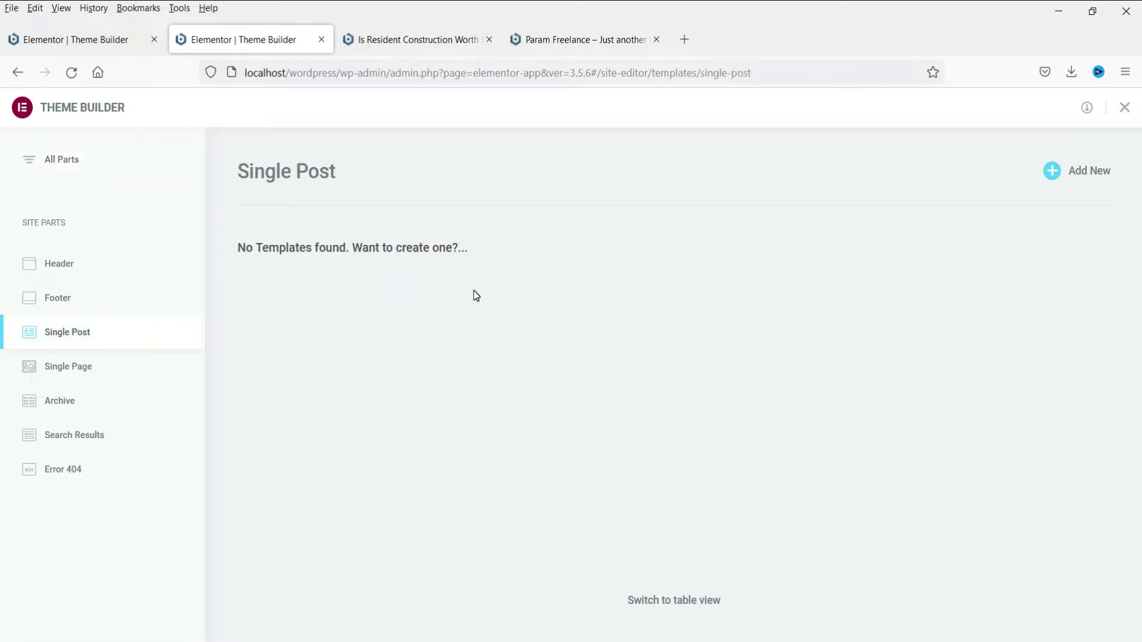
click(1084, 177)
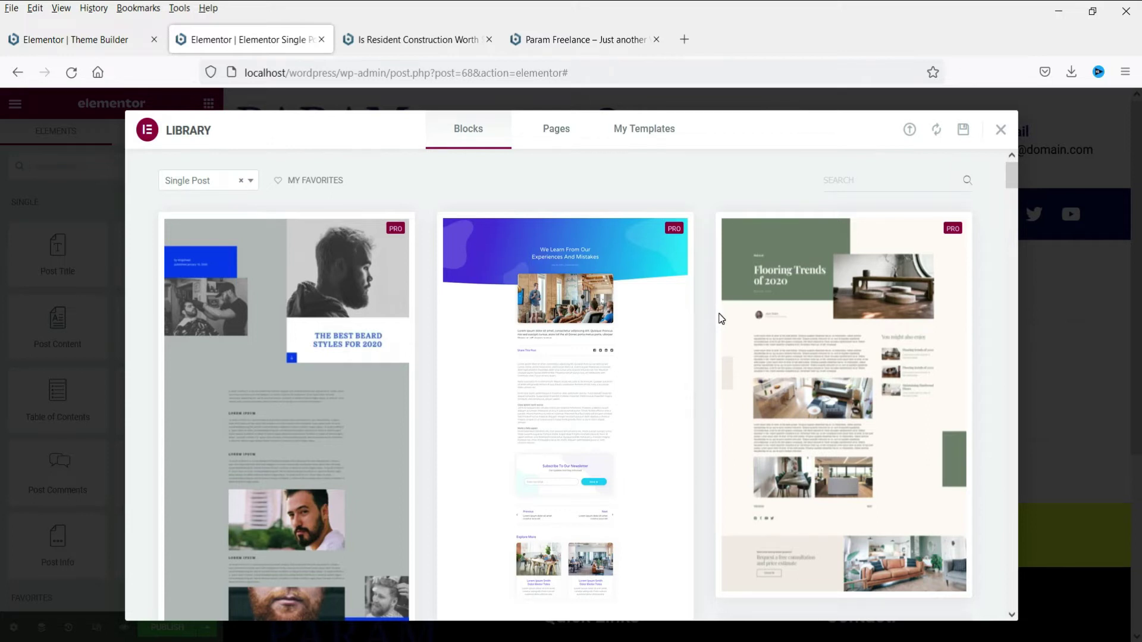
Browse the template library, then close it to keep the Single Post template blank
scroll(717, 315, down, 5)
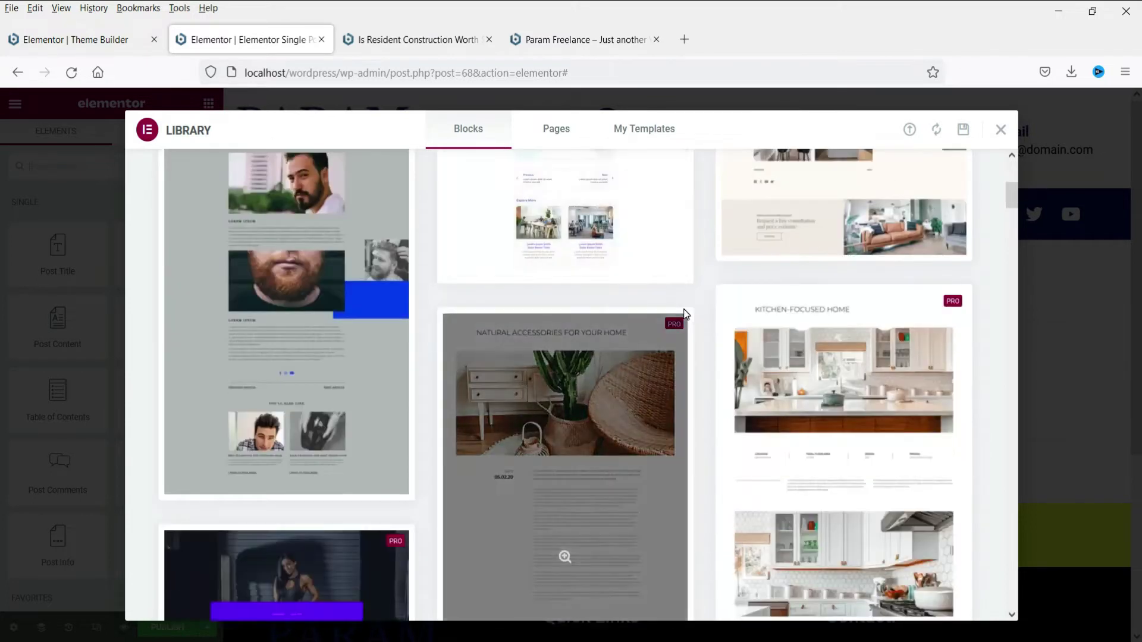
scroll(812, 345, up, 5)
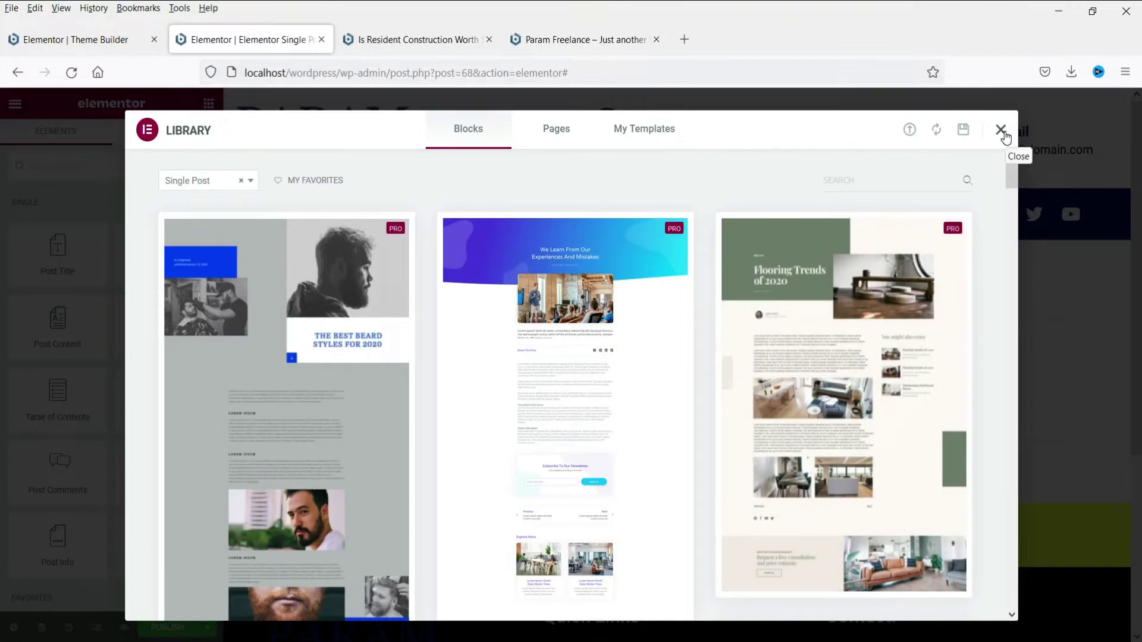
click(1005, 137)
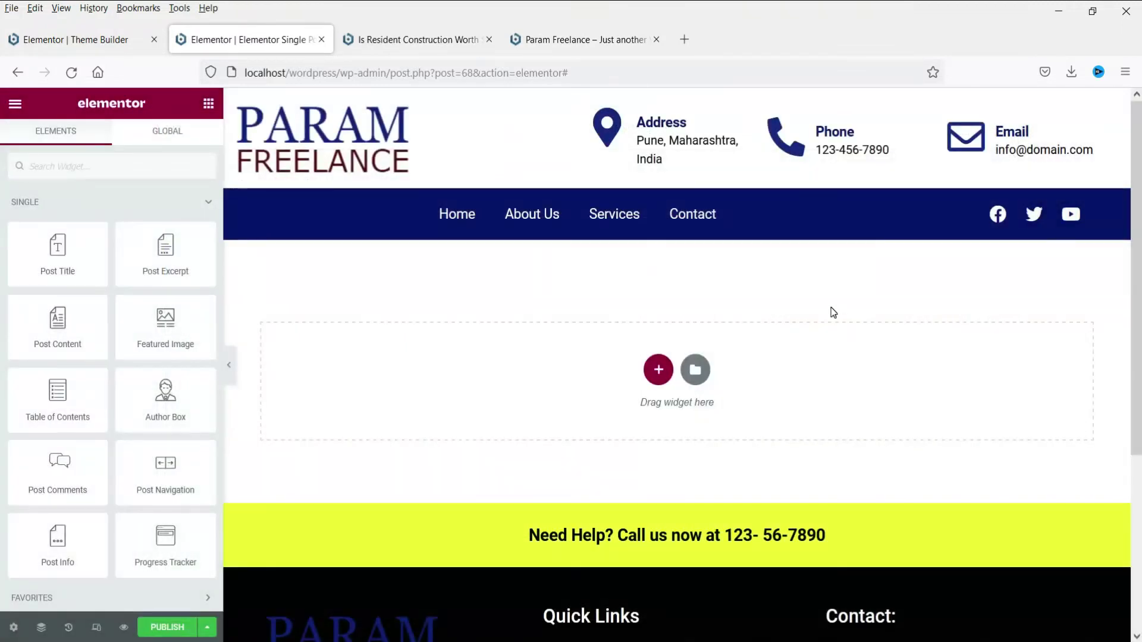
Insert a one-column section and unlink its padding, setting 60 px top and 60 px bottom
click(661, 370)
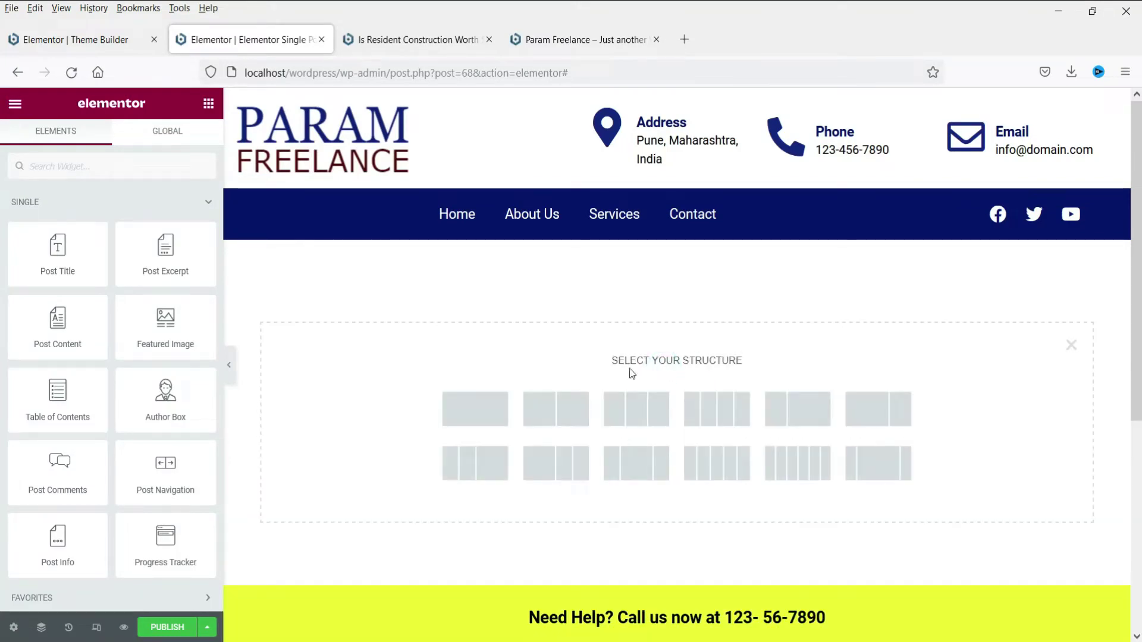
click(465, 409)
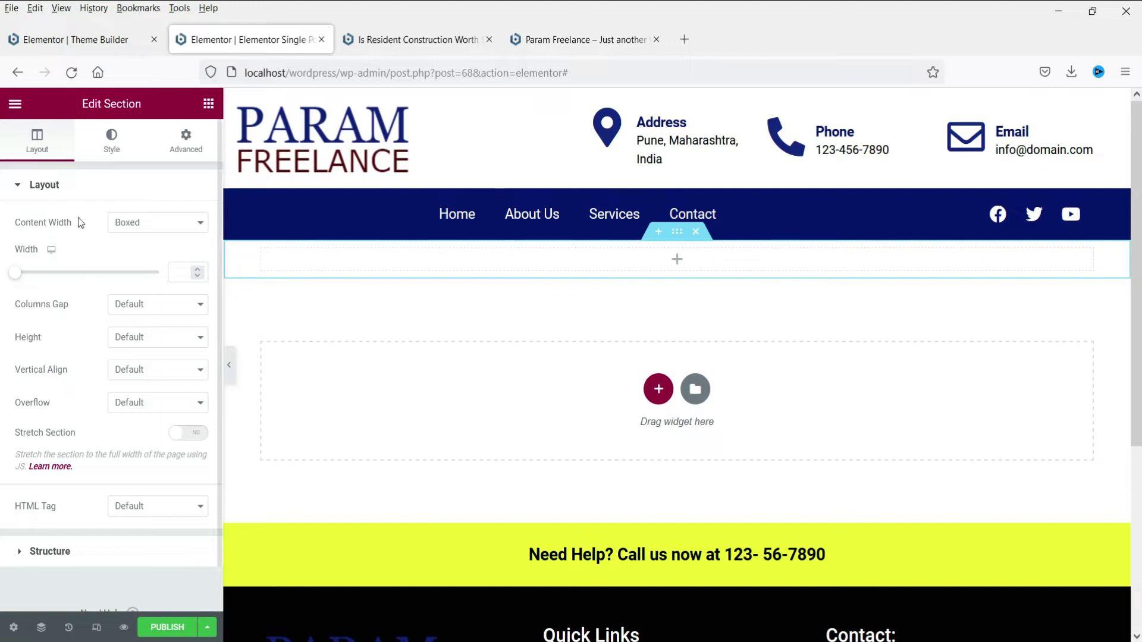
click(186, 141)
click(188, 302)
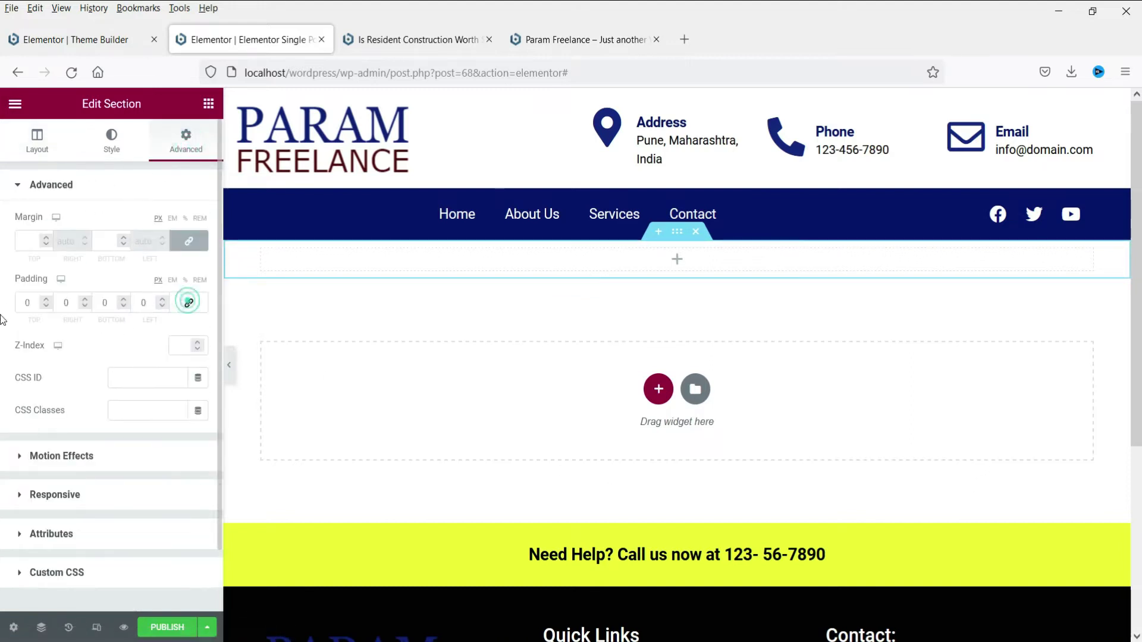
click(27, 303)
text(60)
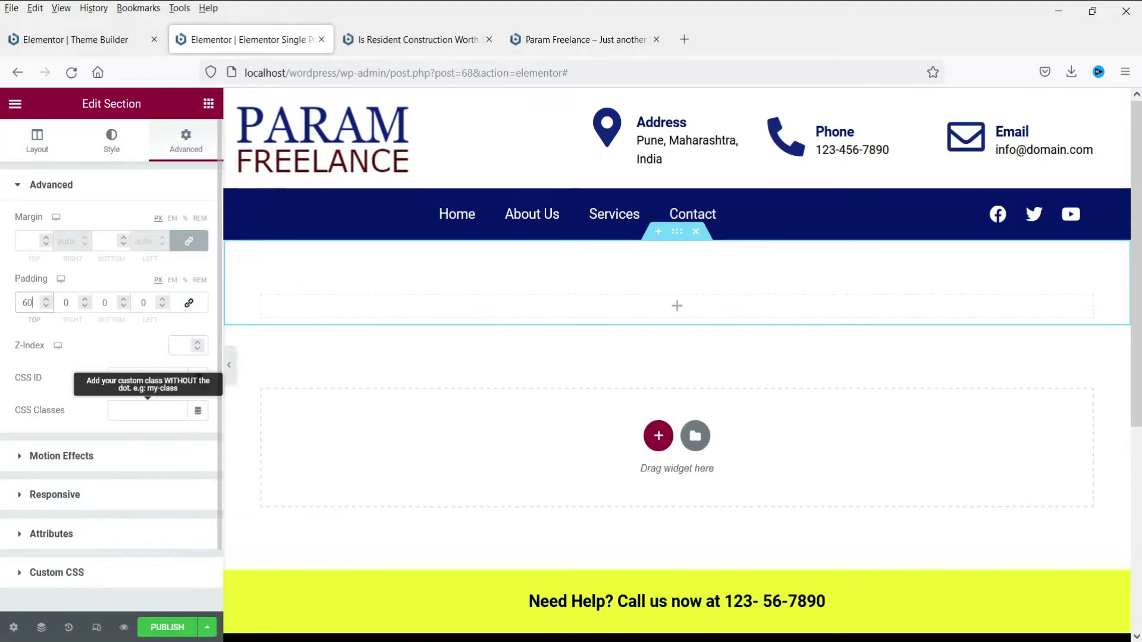
click(107, 303)
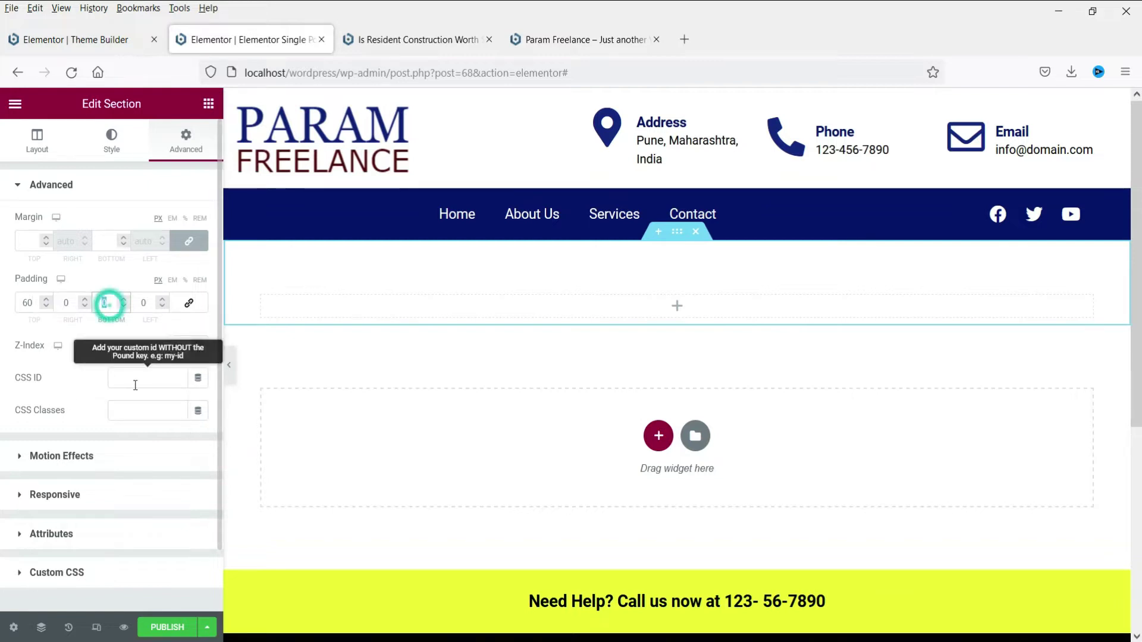
text(60)
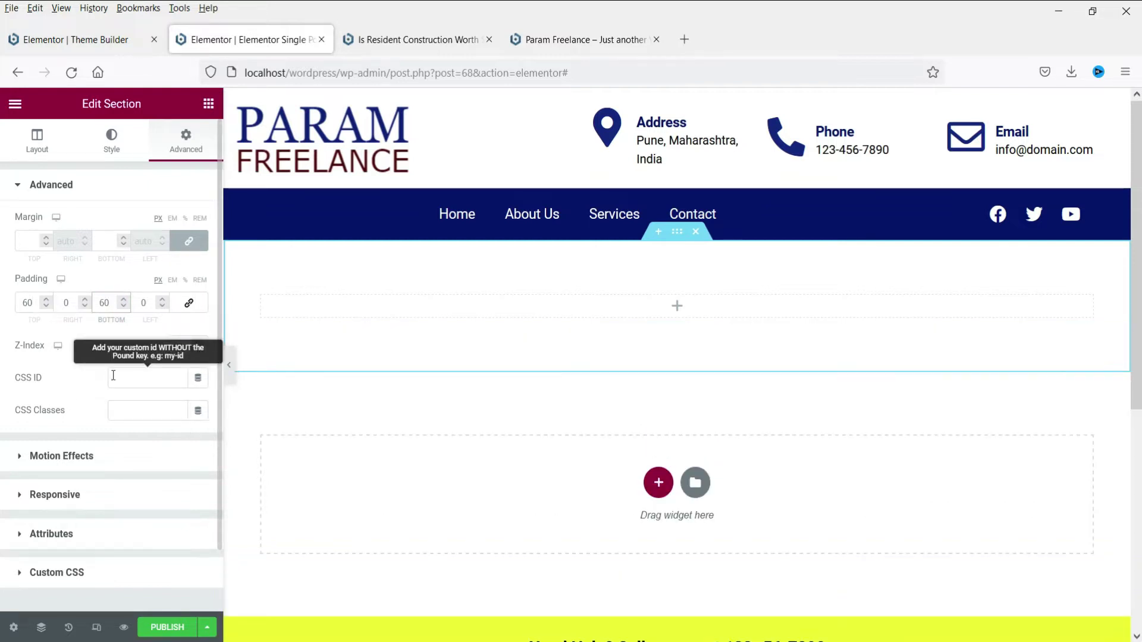
click(112, 142)
Give the section a classic background using the single-page-banner image from the Media Library
click(137, 259)
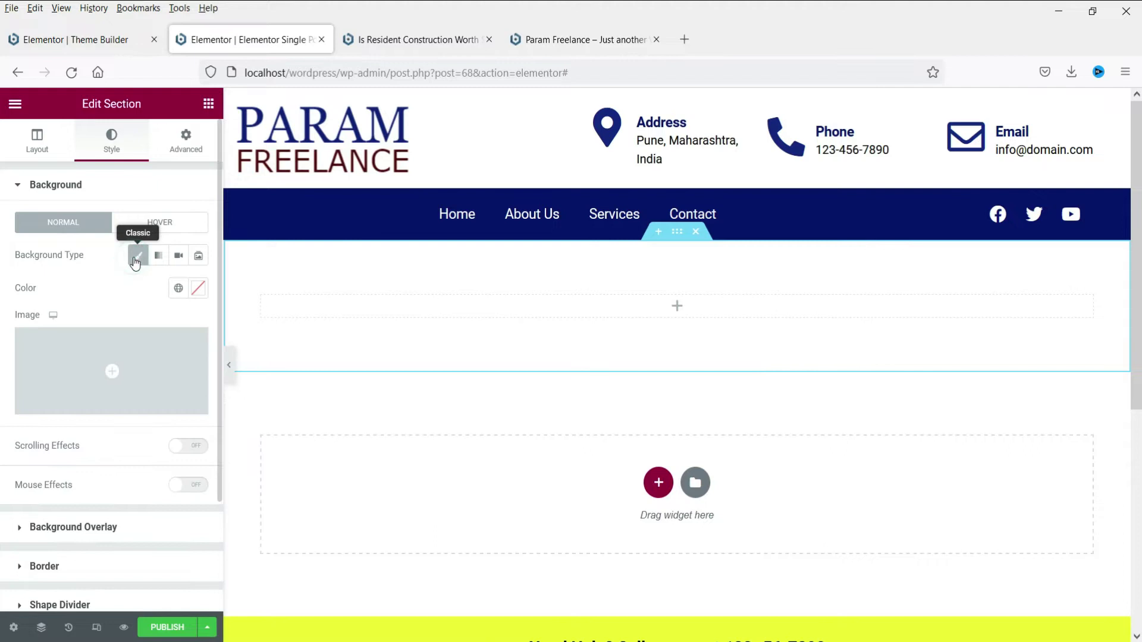
click(153, 357)
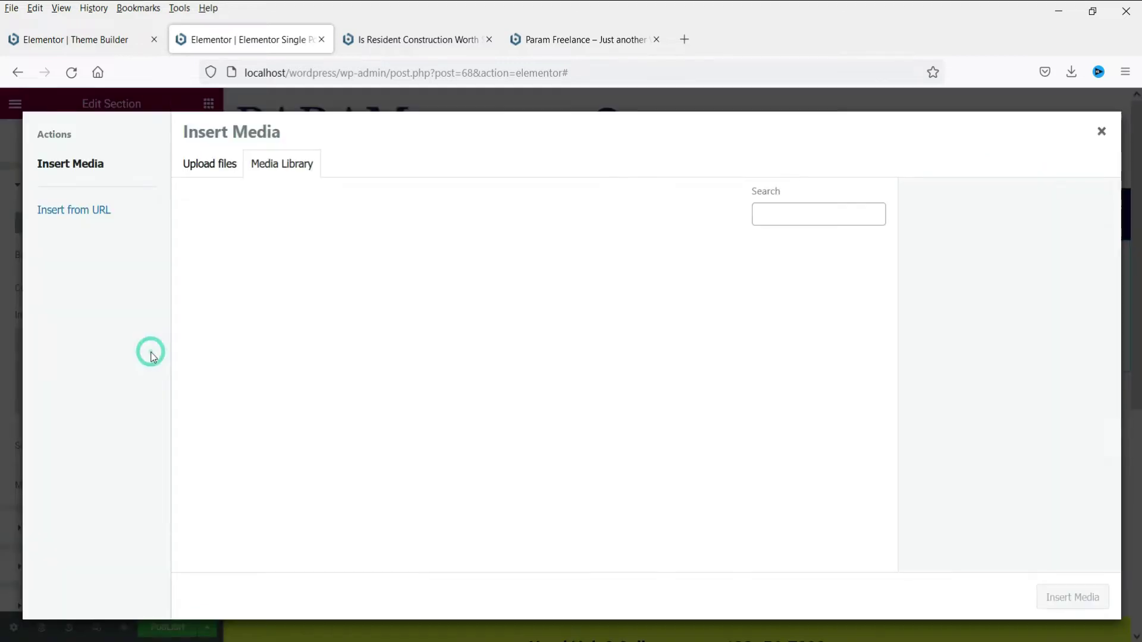
click(597, 310)
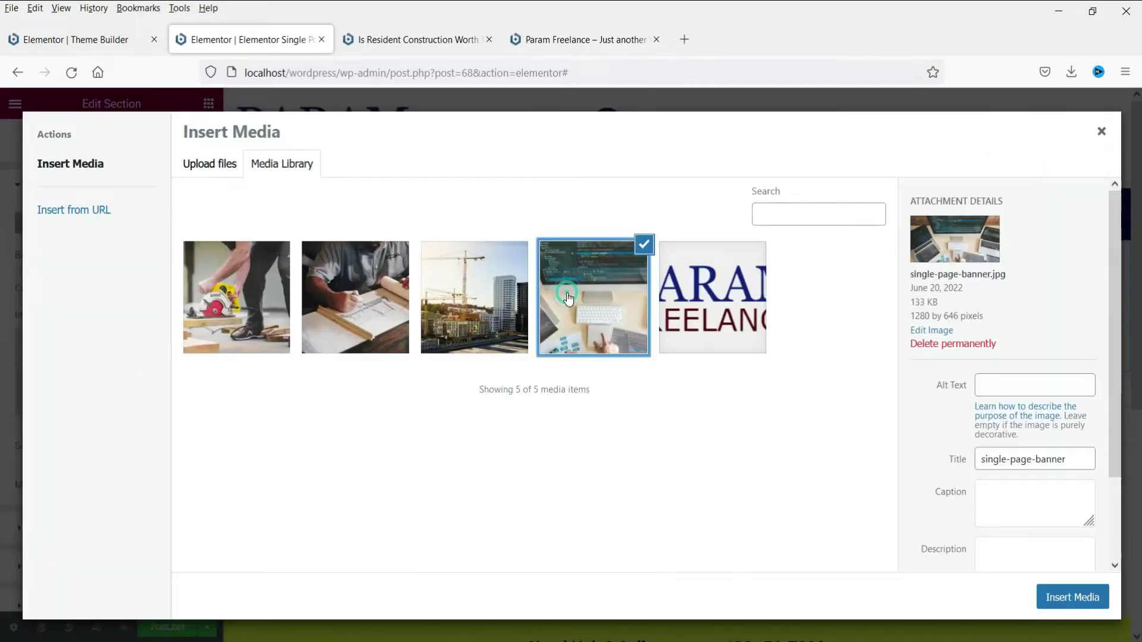
click(1076, 597)
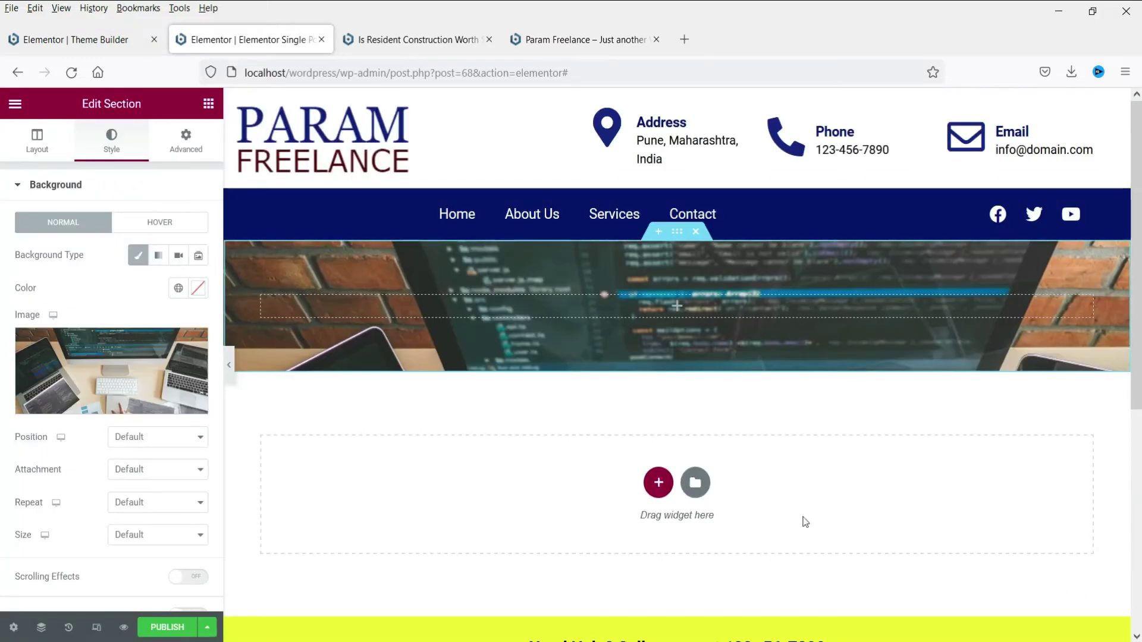
Set the background image to Center Center, Fixed attachment, No-repeat and Cover size
scroll(124, 419, down, 3)
click(152, 357)
click(152, 391)
click(148, 386)
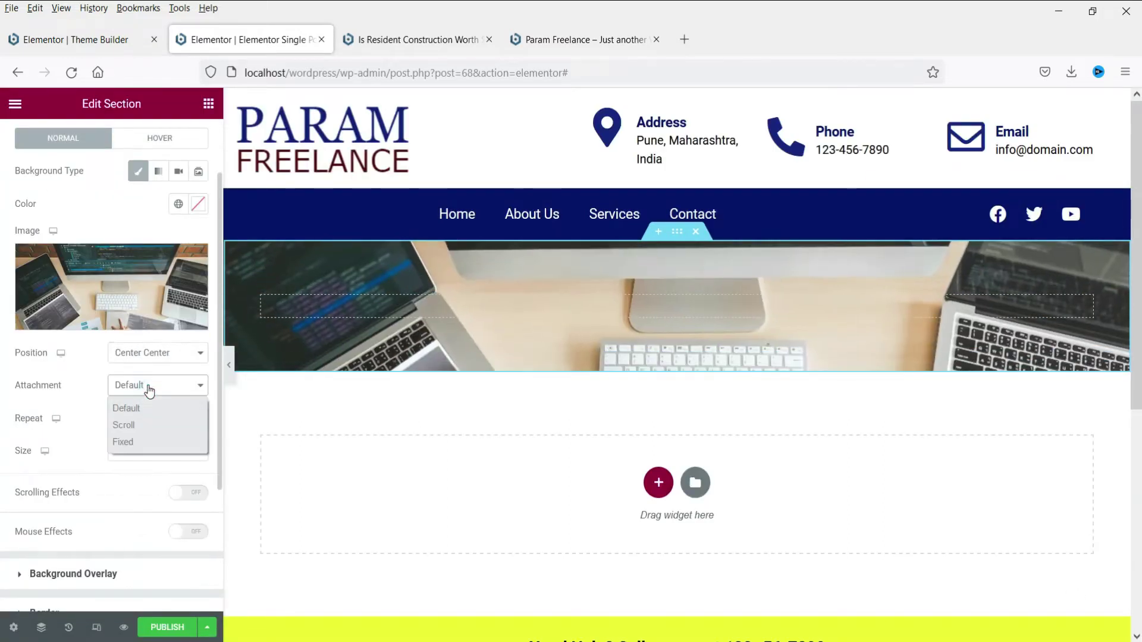
click(157, 443)
click(155, 443)
click(160, 482)
click(153, 476)
click(153, 528)
scroll(153, 440, down, 5)
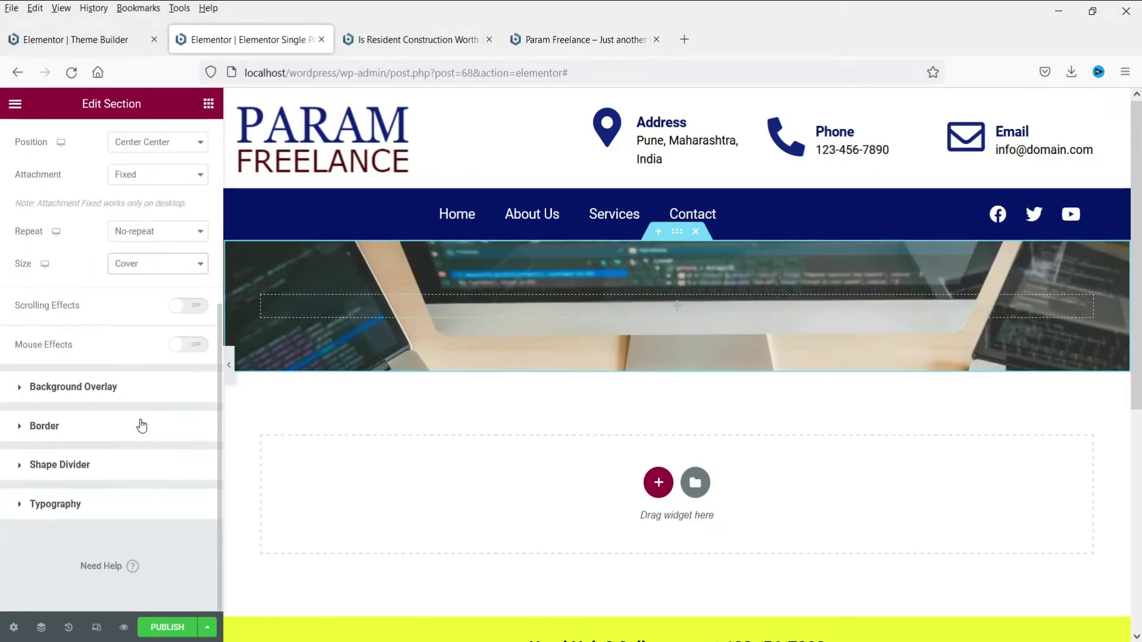
click(119, 386)
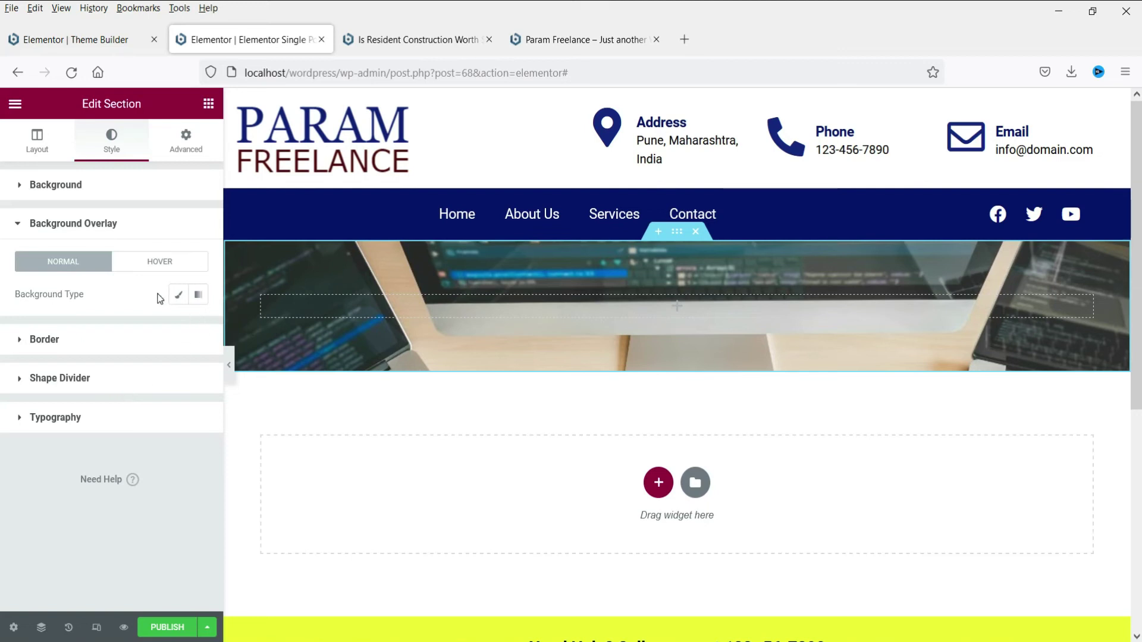
Apply a classic overlay in the dark blue global colour at 0.74 opacity
click(178, 295)
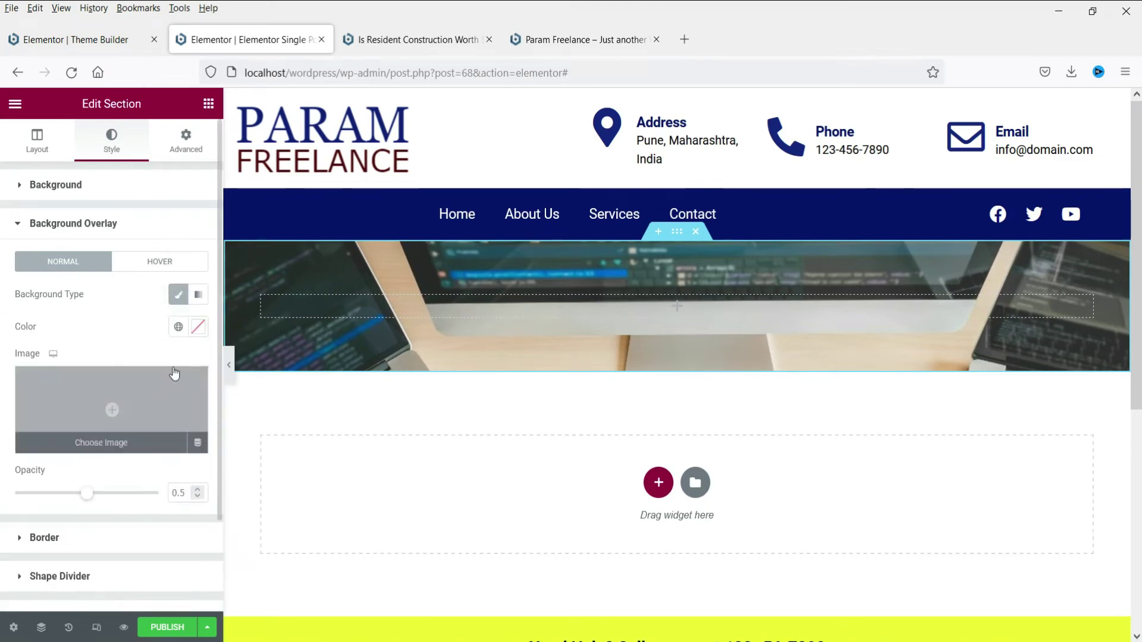
click(177, 327)
click(55, 510)
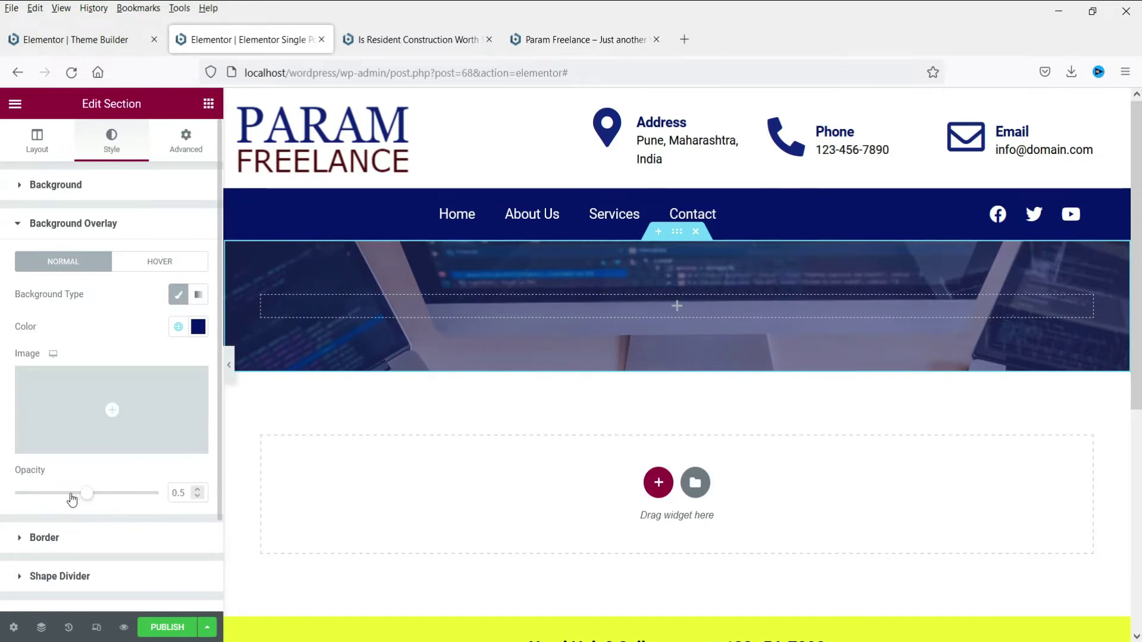
drag(87, 493, 123, 501)
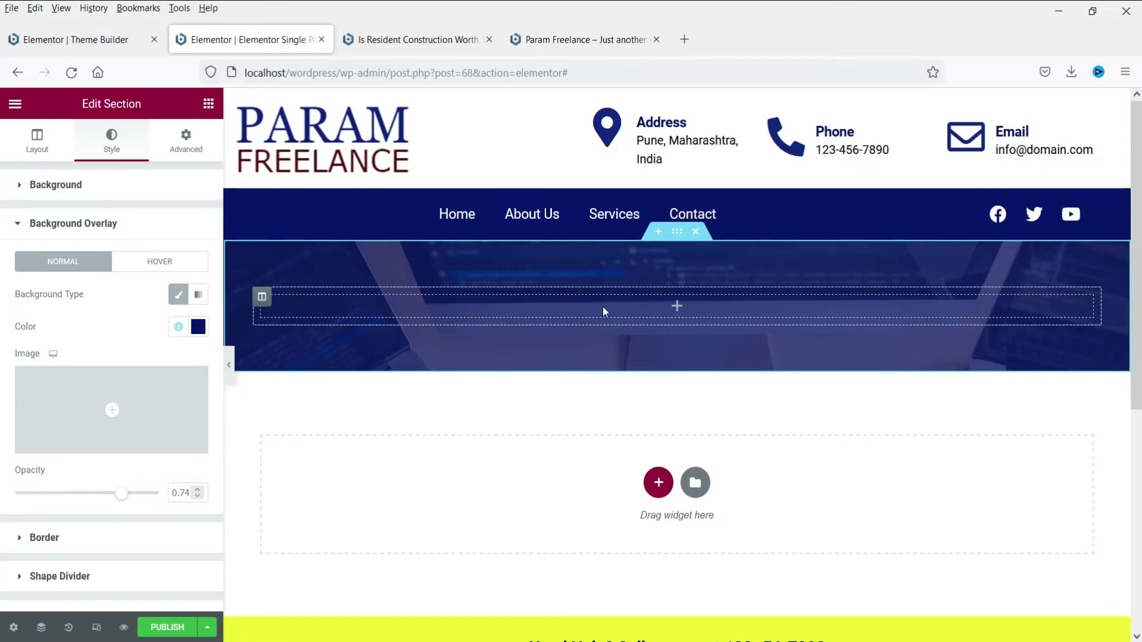
click(208, 103)
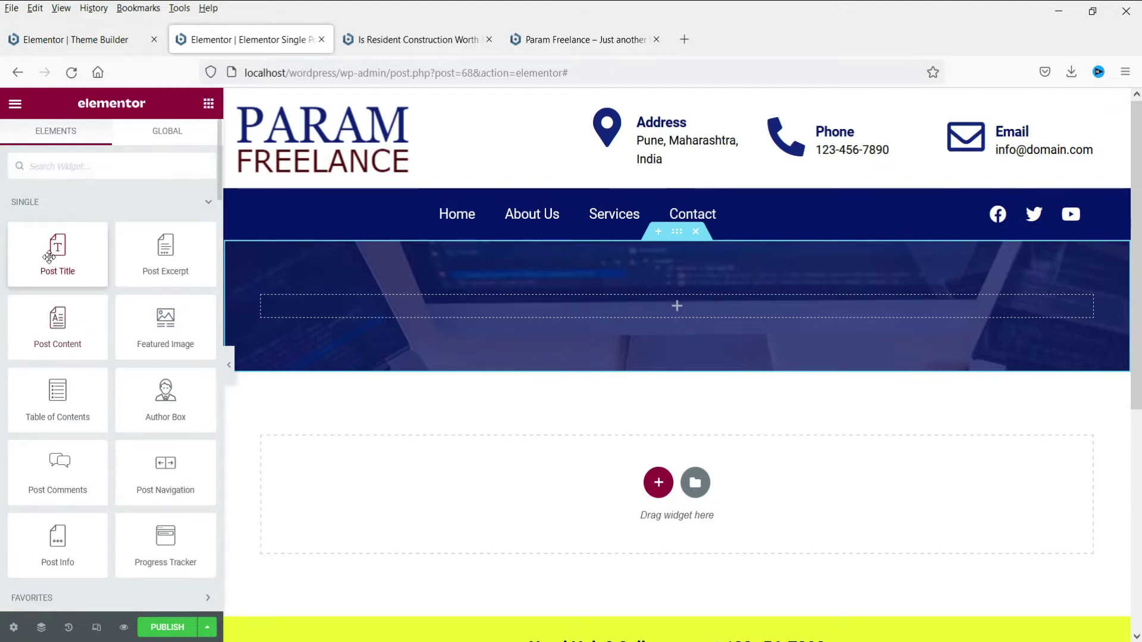
Add a Post Title widget to the hero with white text and font weight 500
drag(50, 252, 598, 310)
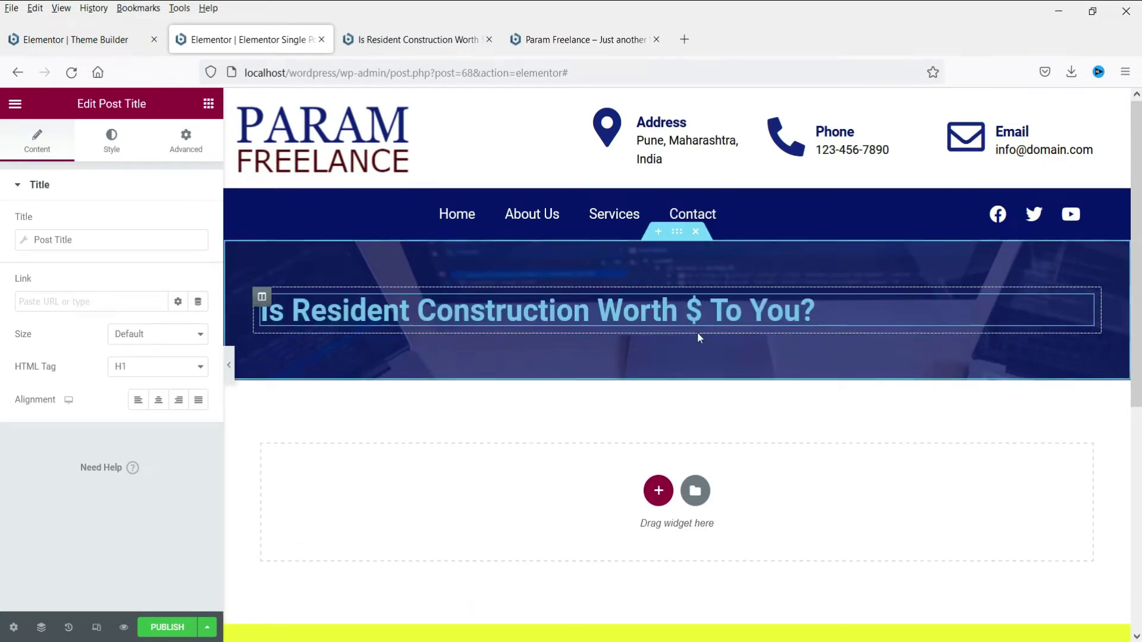
click(113, 142)
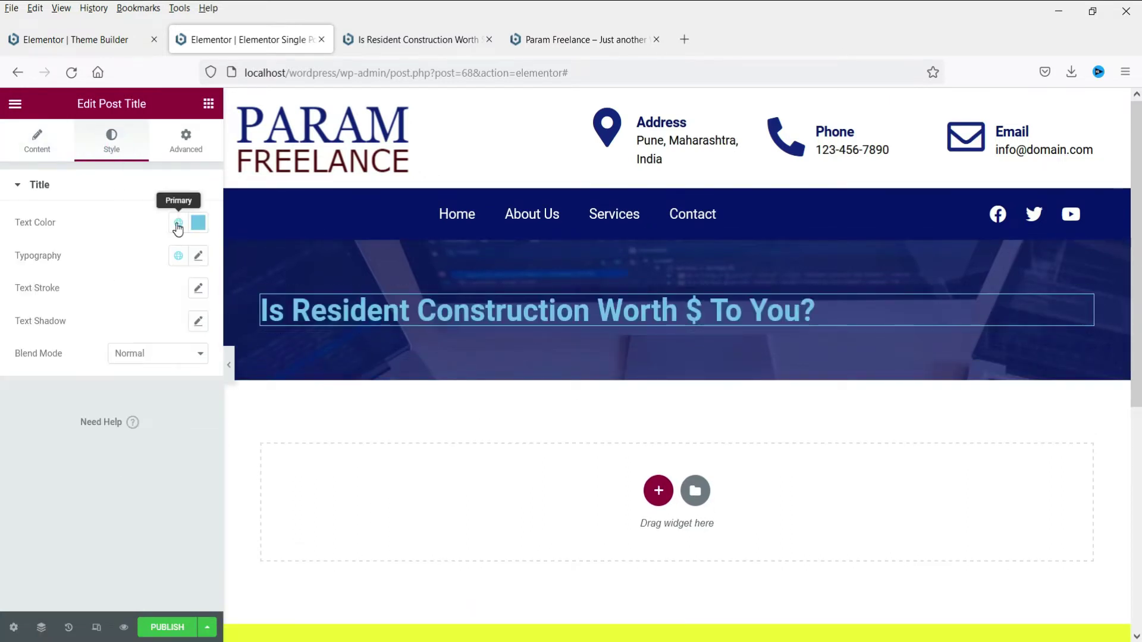
click(178, 228)
click(74, 461)
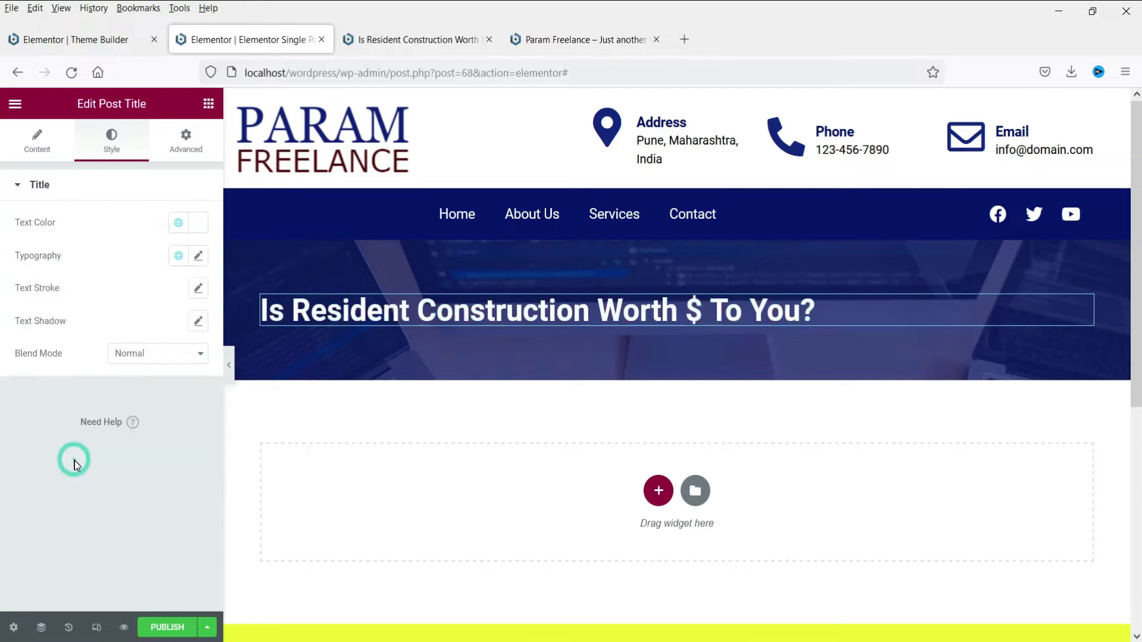
click(198, 255)
click(151, 412)
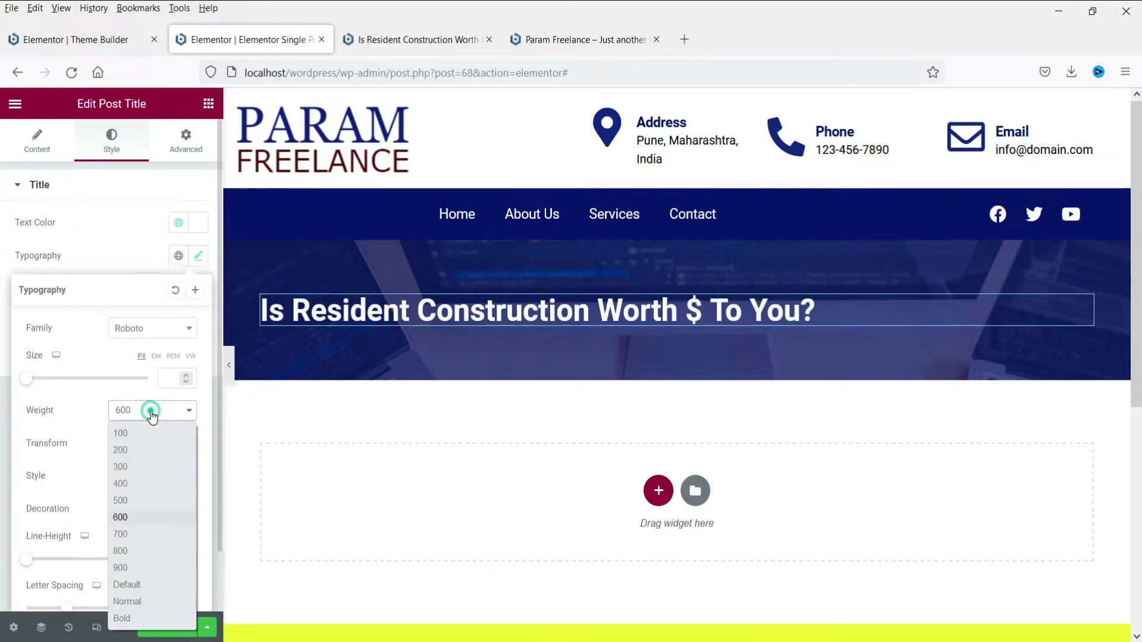
click(141, 500)
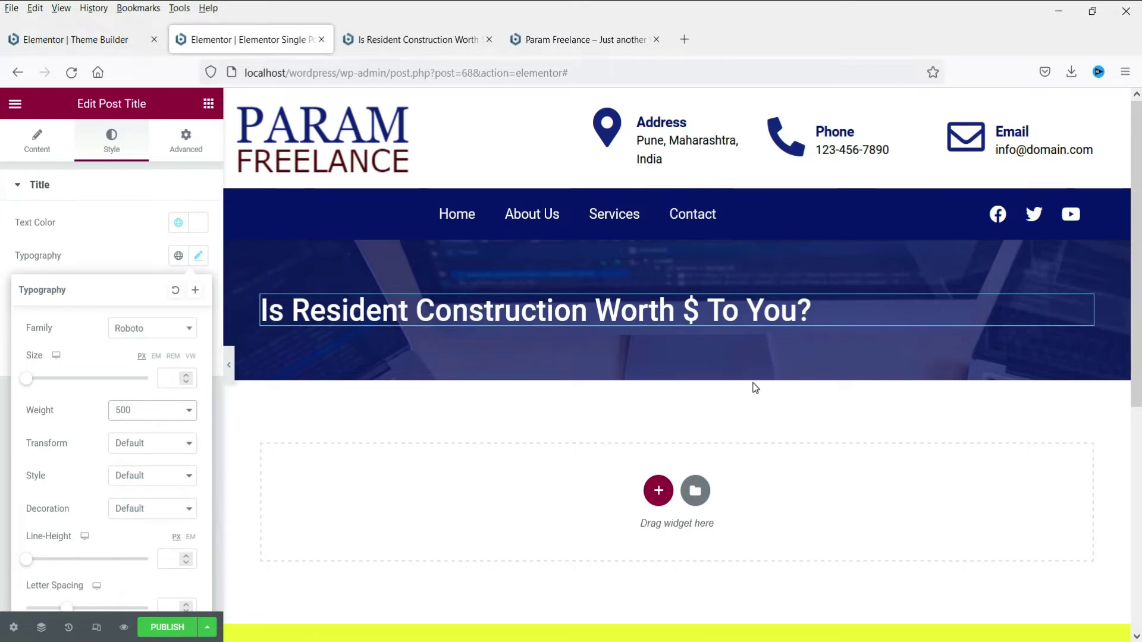
Change the hero section's top and bottom padding to 100 px
click(677, 232)
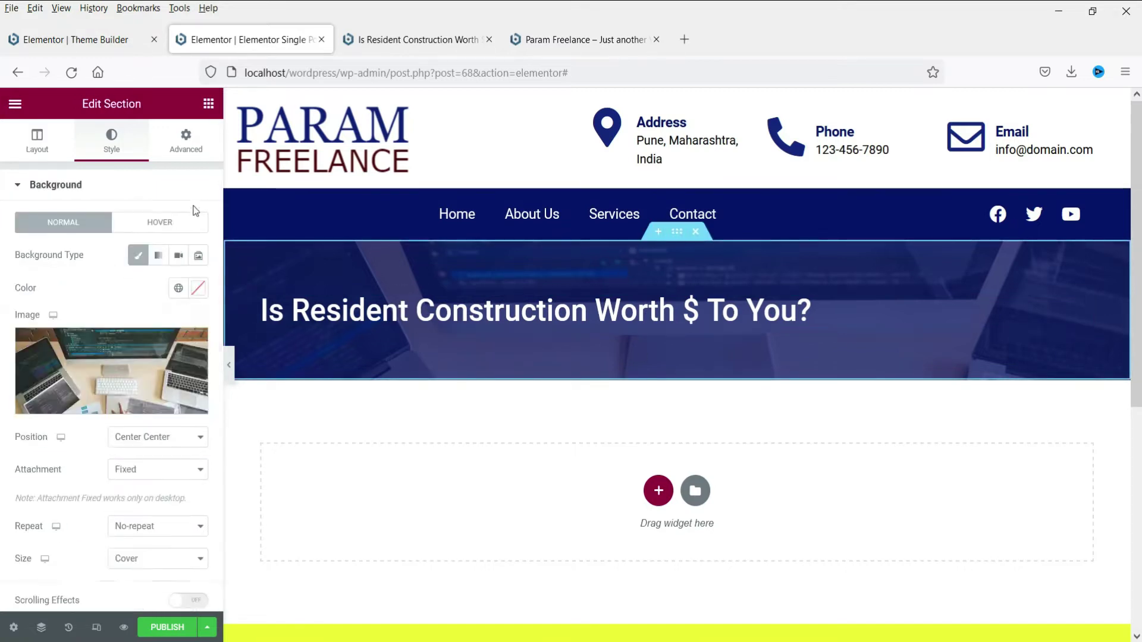
click(677, 234)
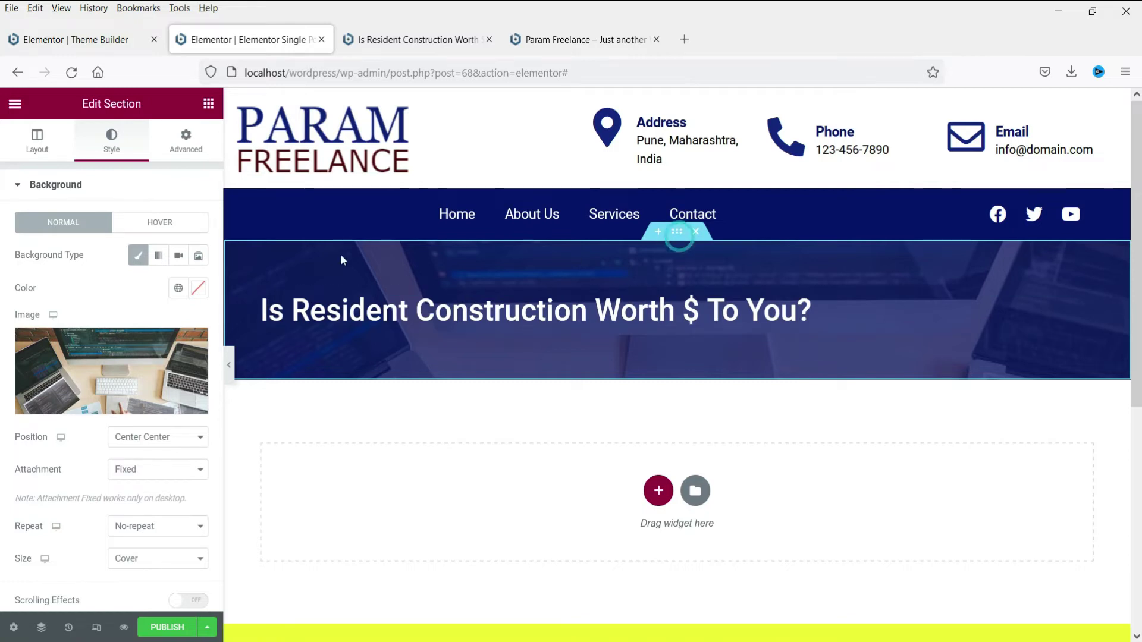
click(185, 141)
double_click(28, 303)
text(100)
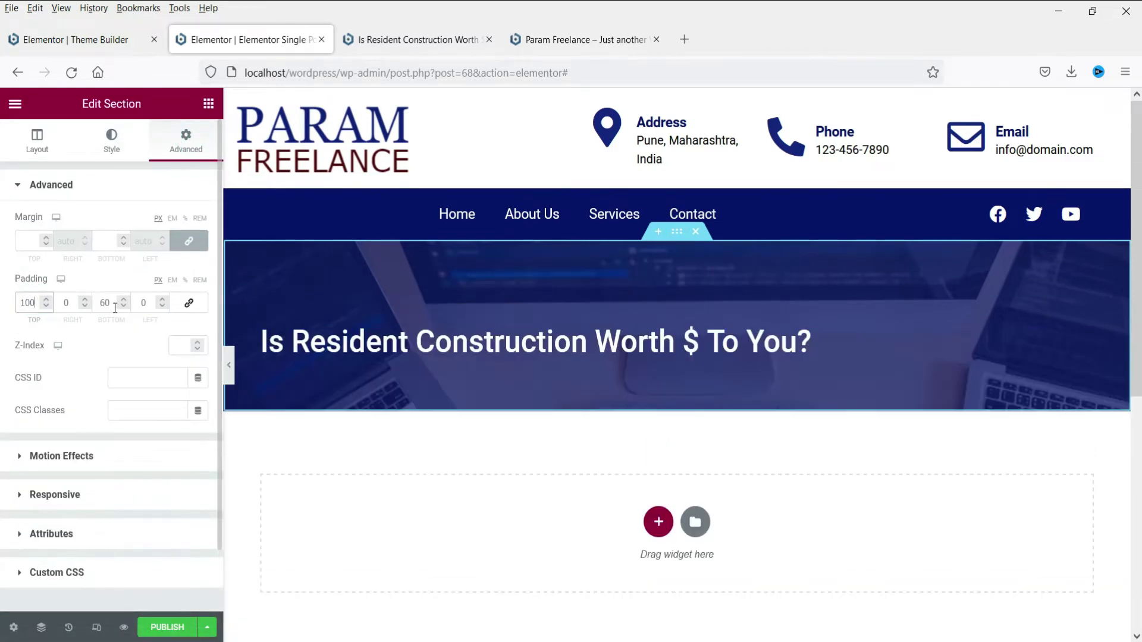
double_click(105, 303)
text(100)
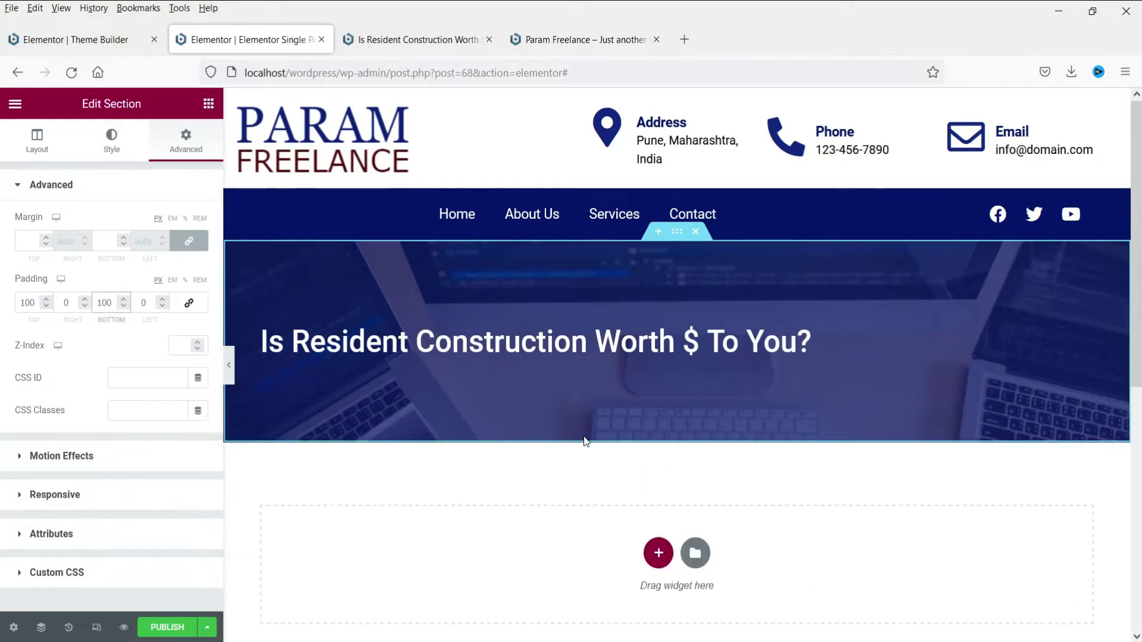
Set the Post Title widget's alignment to Center, keeping its H1 tag
click(660, 340)
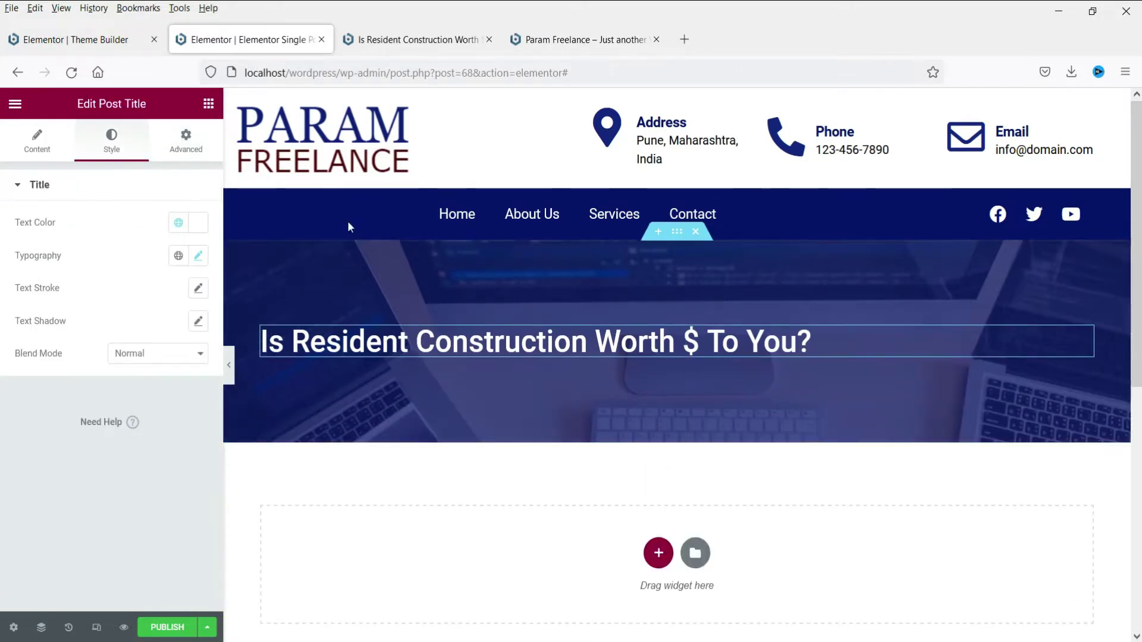
click(37, 141)
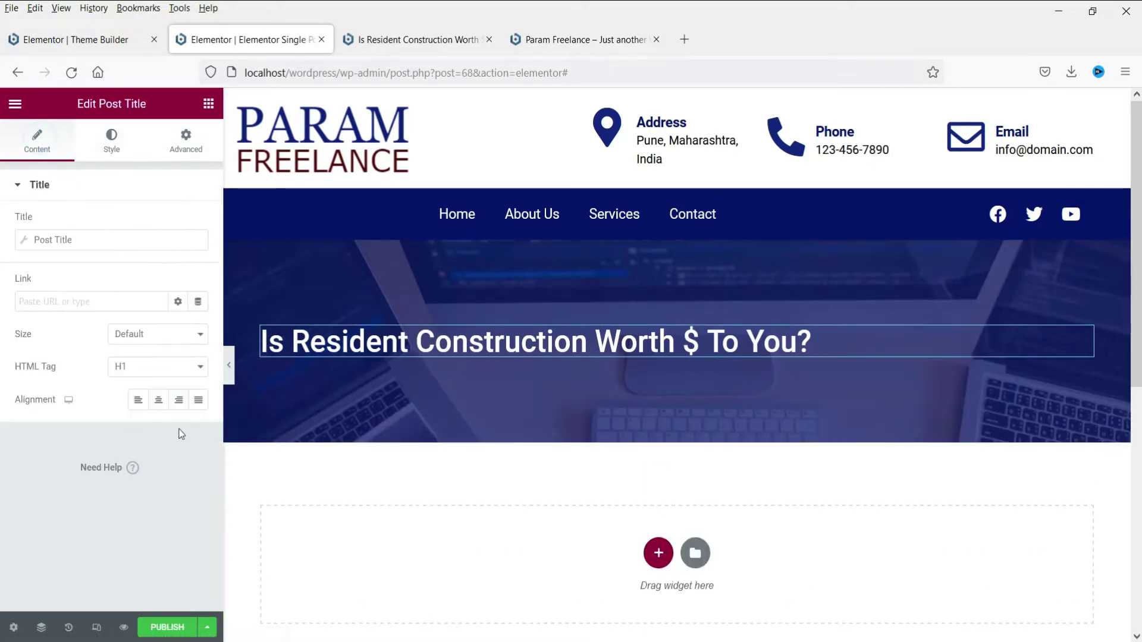
click(157, 408)
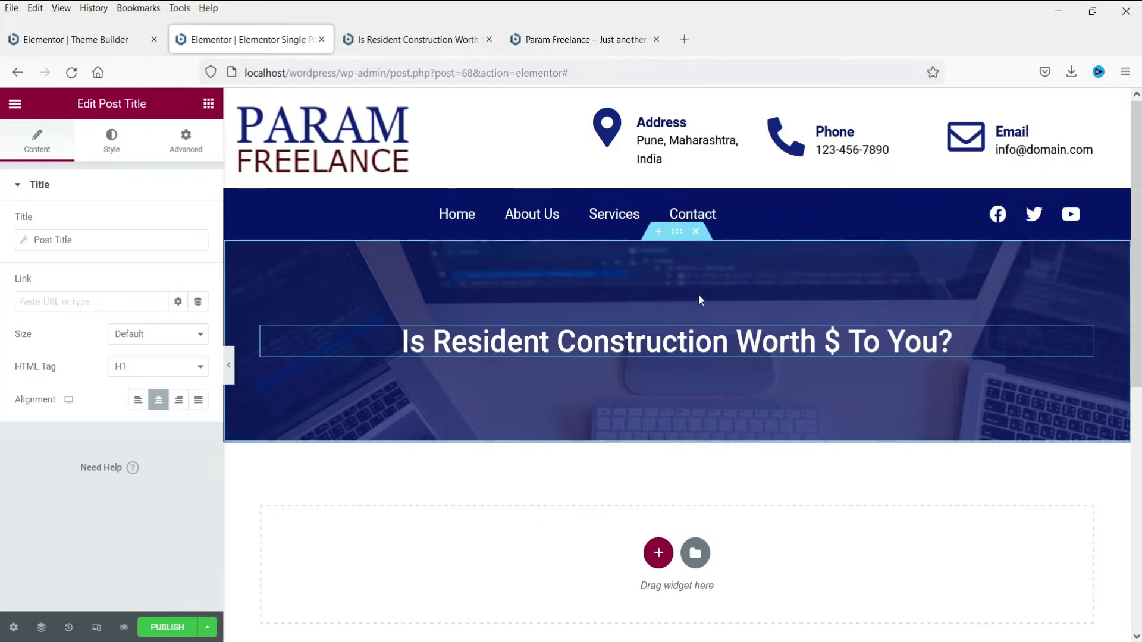
scroll(698, 294, down, 3)
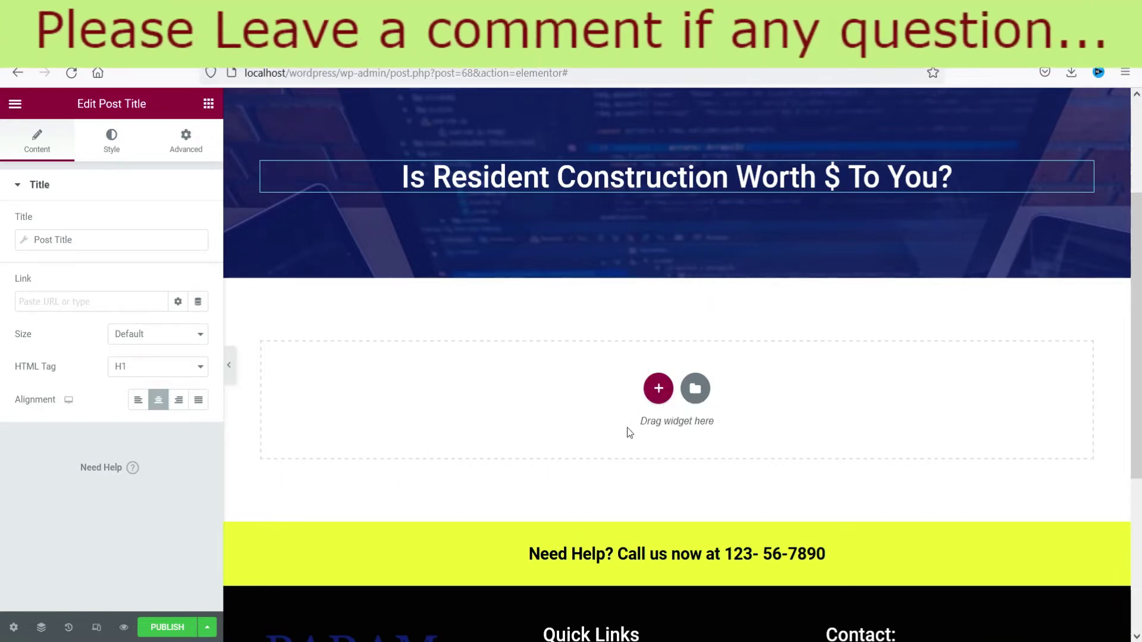
Add a 66/33 section below the hero with 60 px top and bottom padding
click(658, 388)
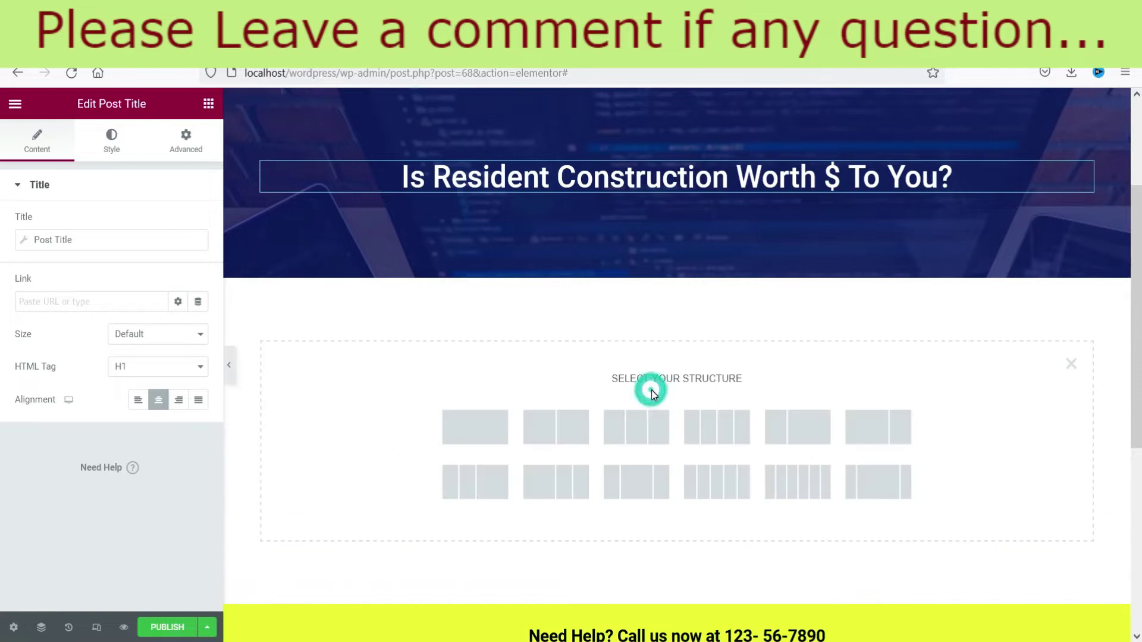
click(877, 443)
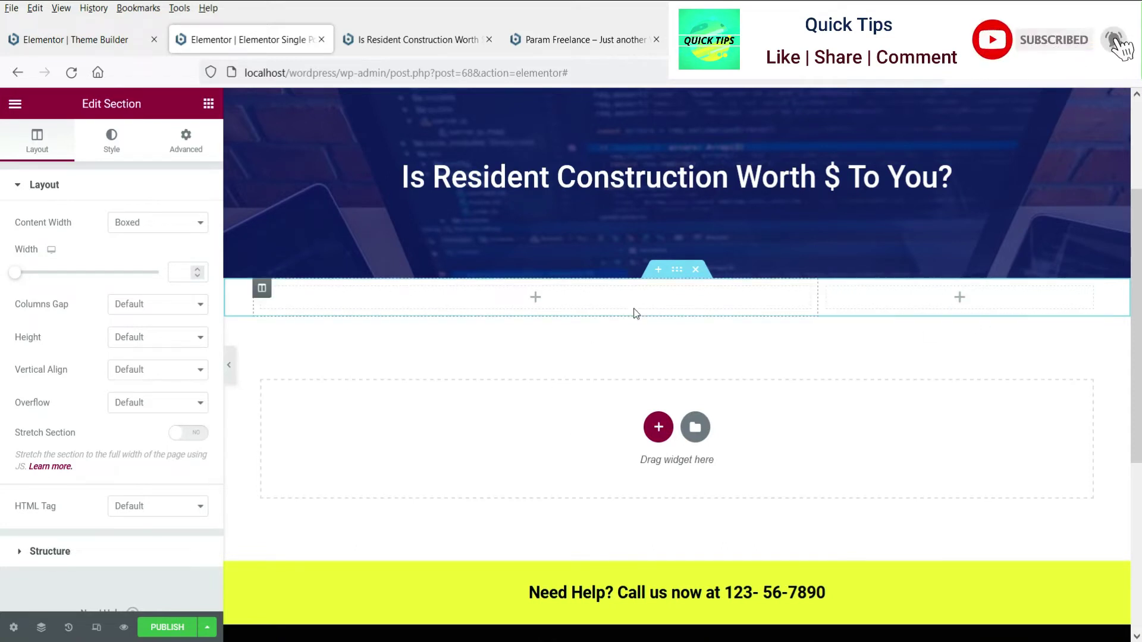
click(188, 137)
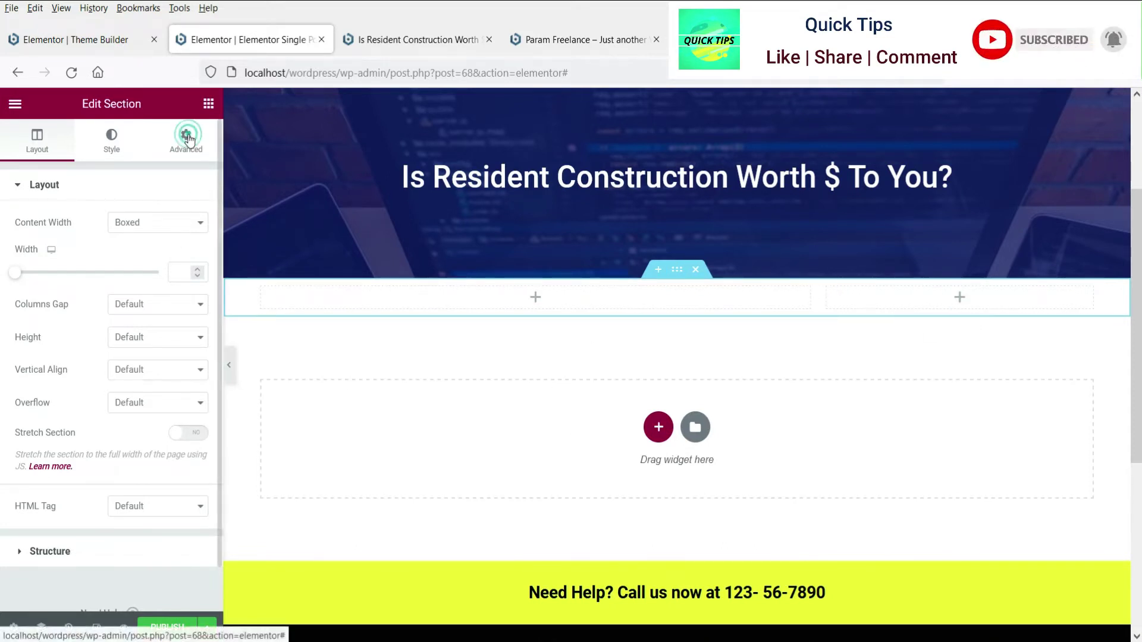
click(29, 303)
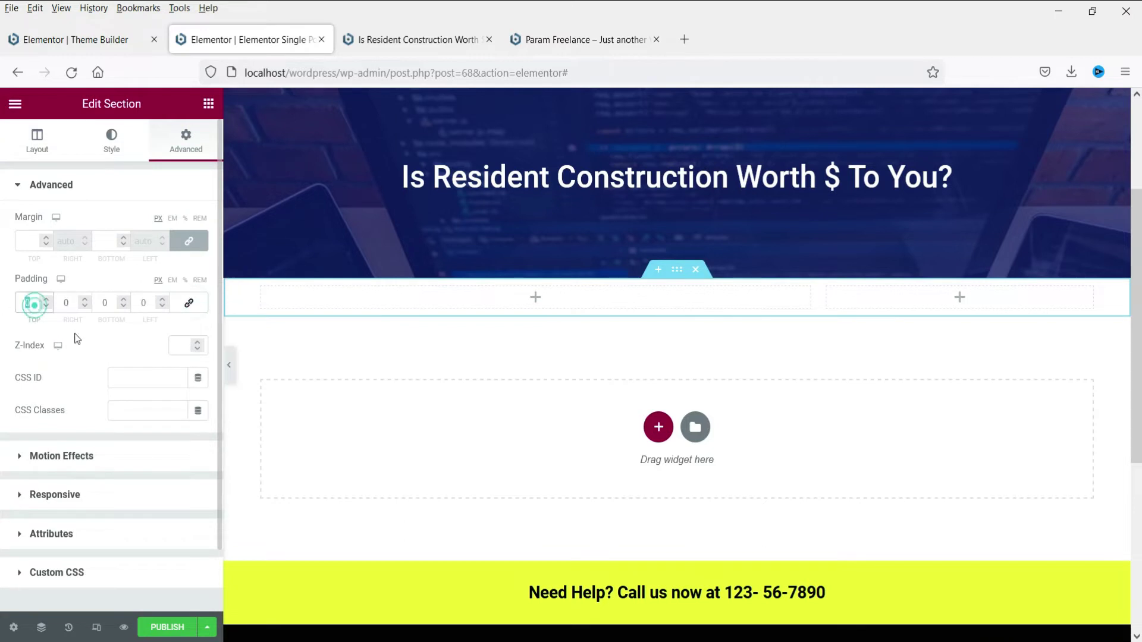
text(6)
click(116, 305)
text(60)
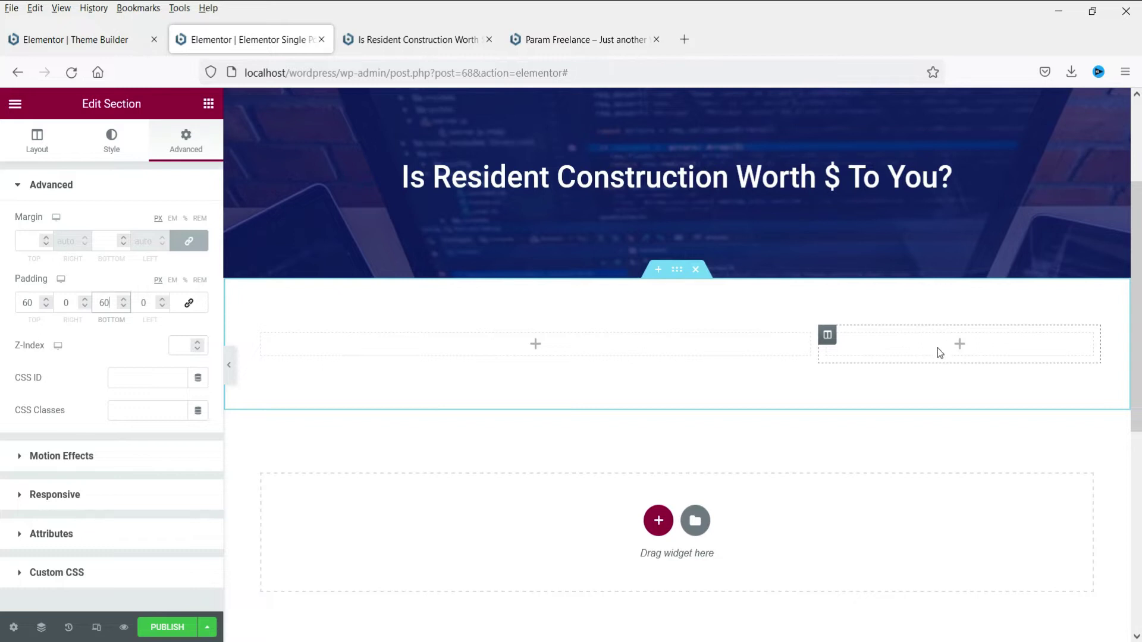
click(913, 355)
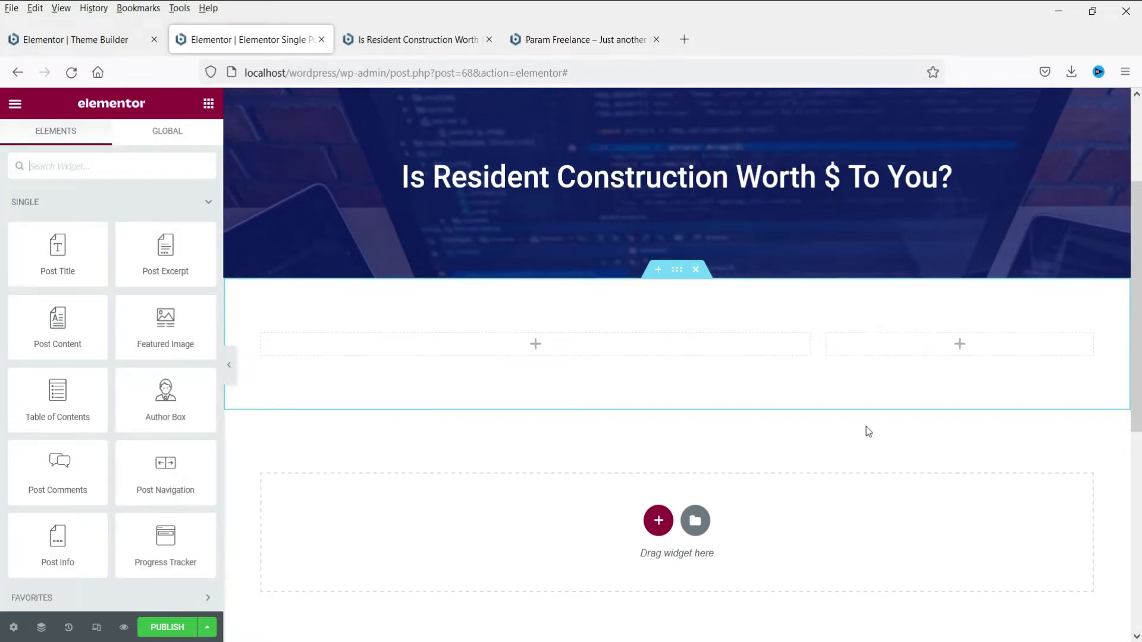
From the live site tab, go to the Dashboard, then Templates > Saved Templates
click(563, 37)
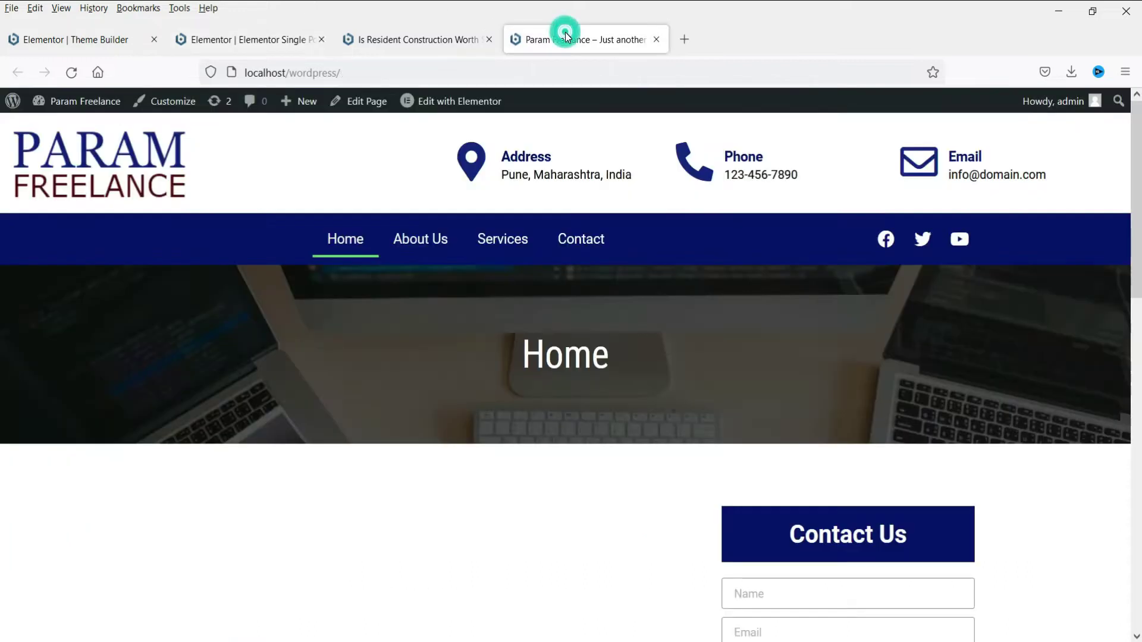
mouse_move(71, 102)
click(52, 133)
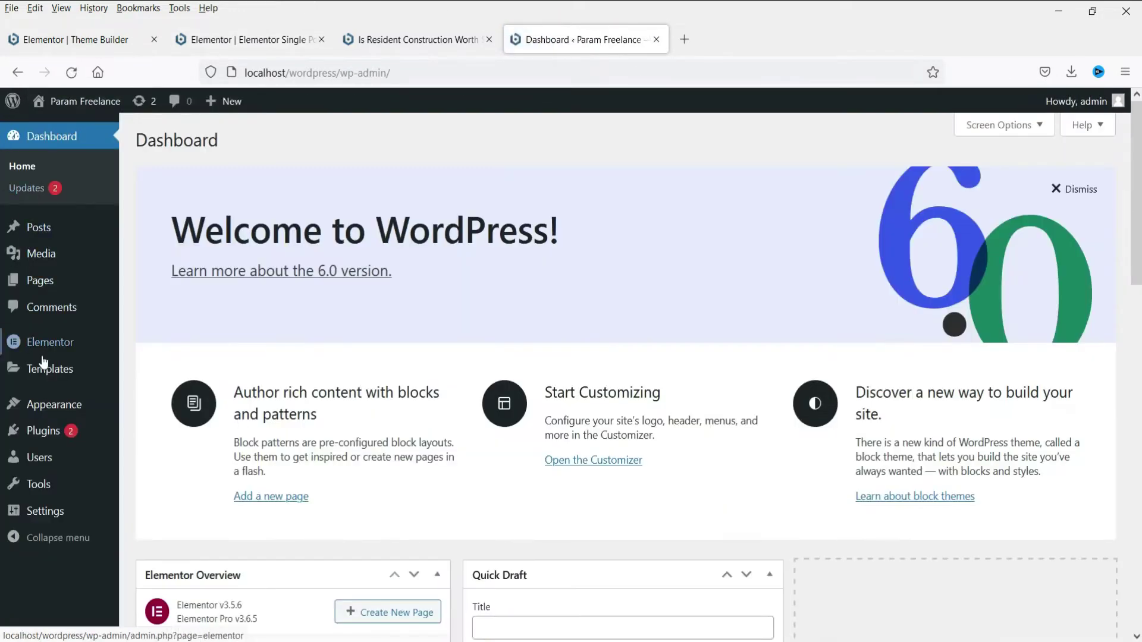
mouse_move(70, 376)
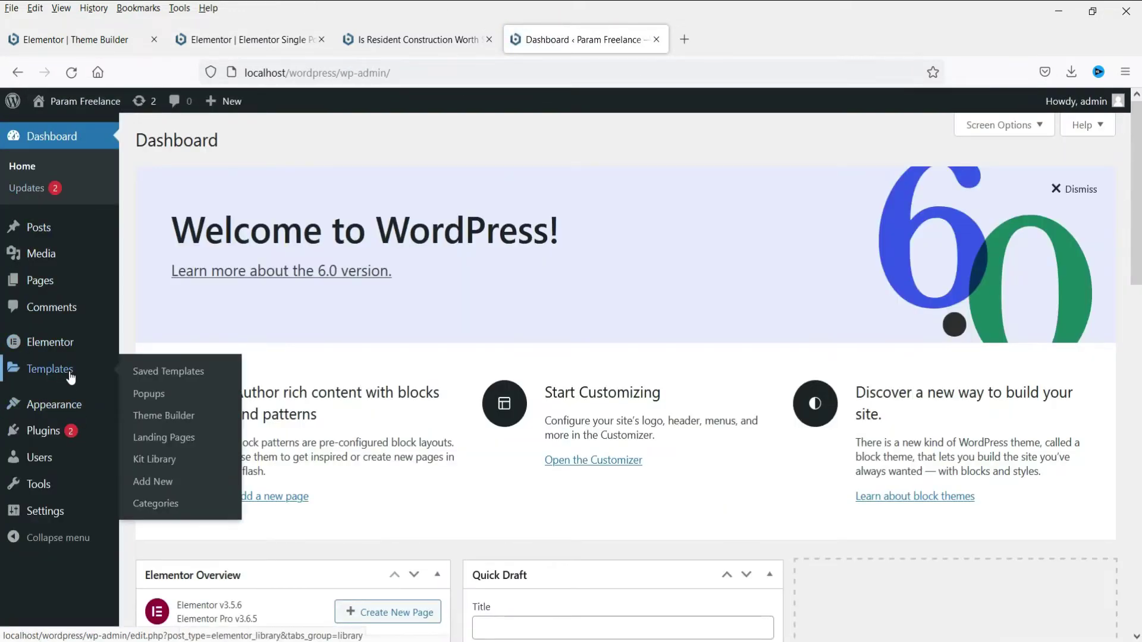
click(159, 374)
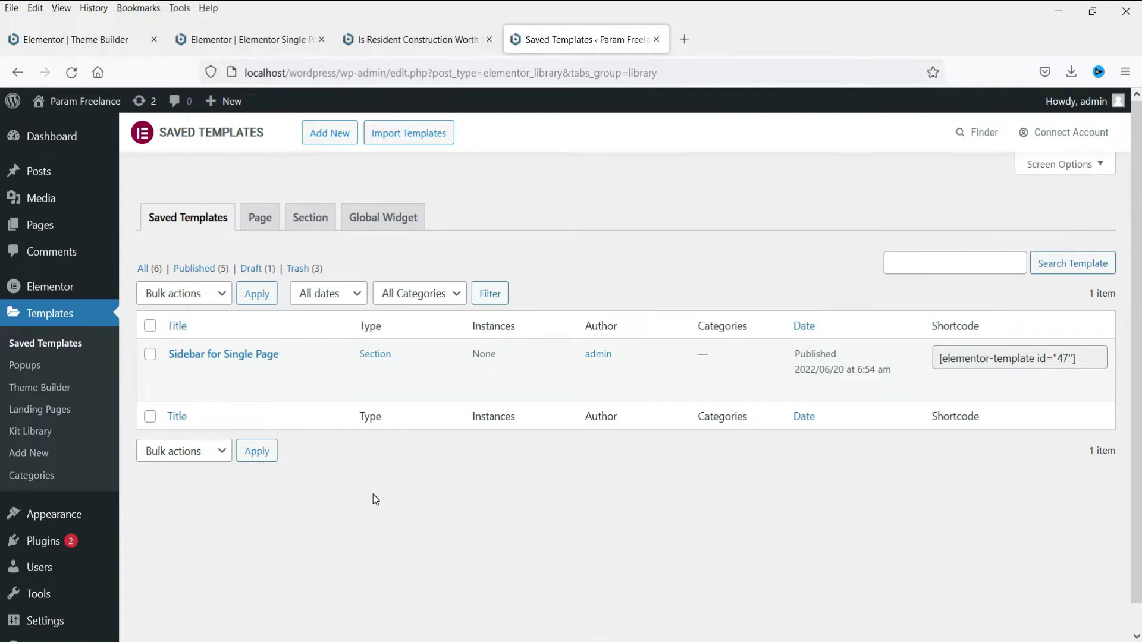
Create a new Section-type template named 'Sidebar for Single Post'
click(337, 141)
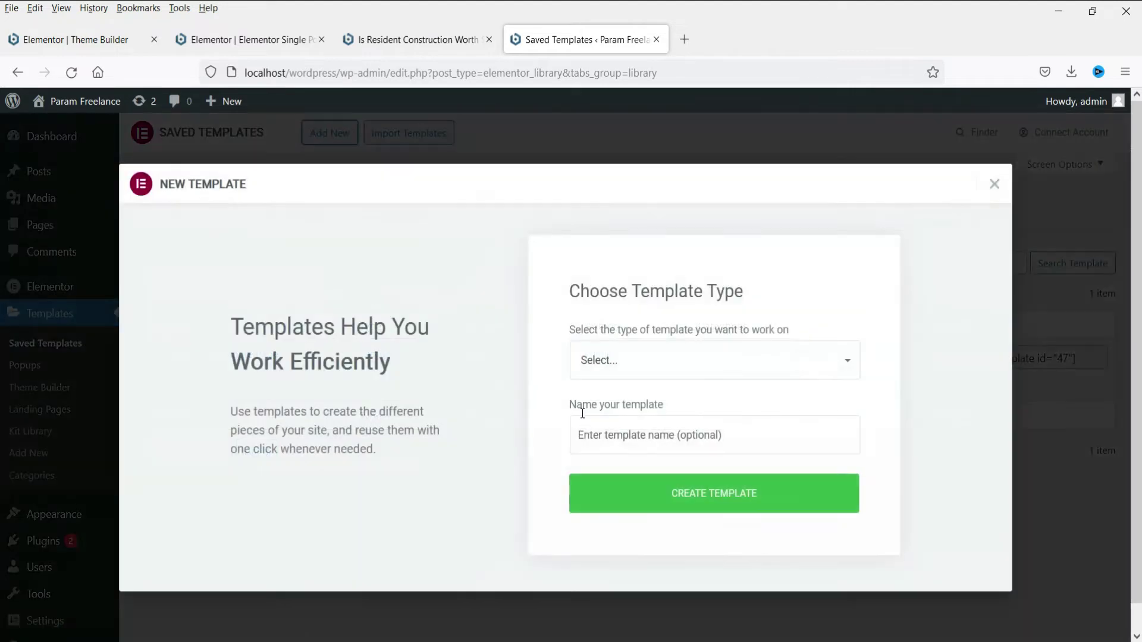
click(641, 363)
click(625, 433)
click(621, 435)
text(Sidebar for)
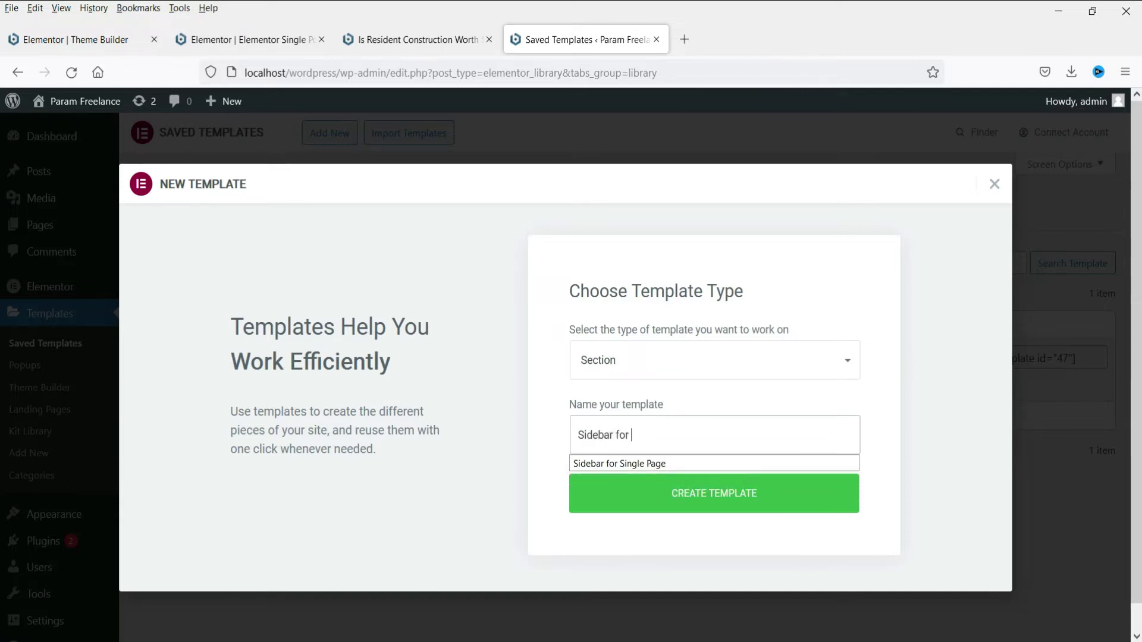
text(Single Pos)
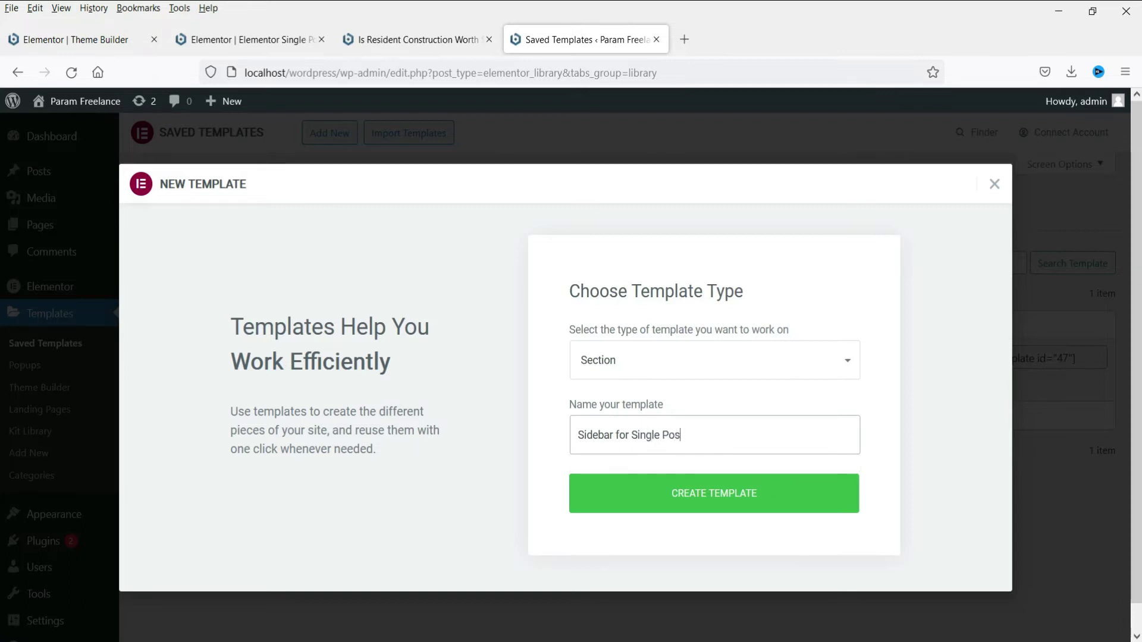
text(t)
click(721, 499)
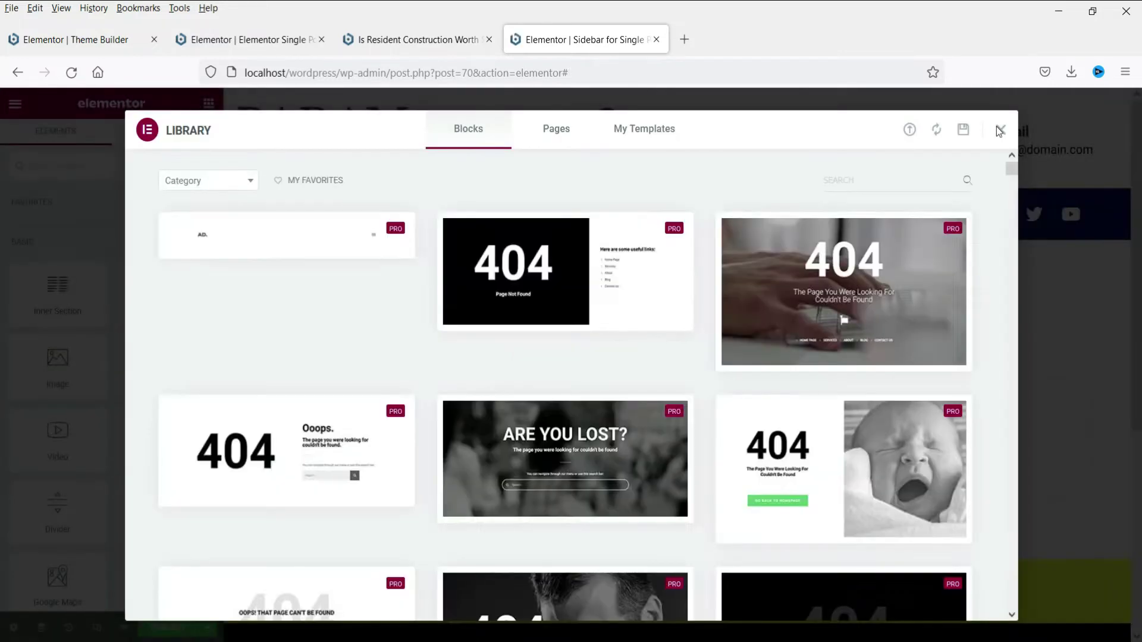
Close the template library and drop a Heading widget into a new one-column section
click(1028, 309)
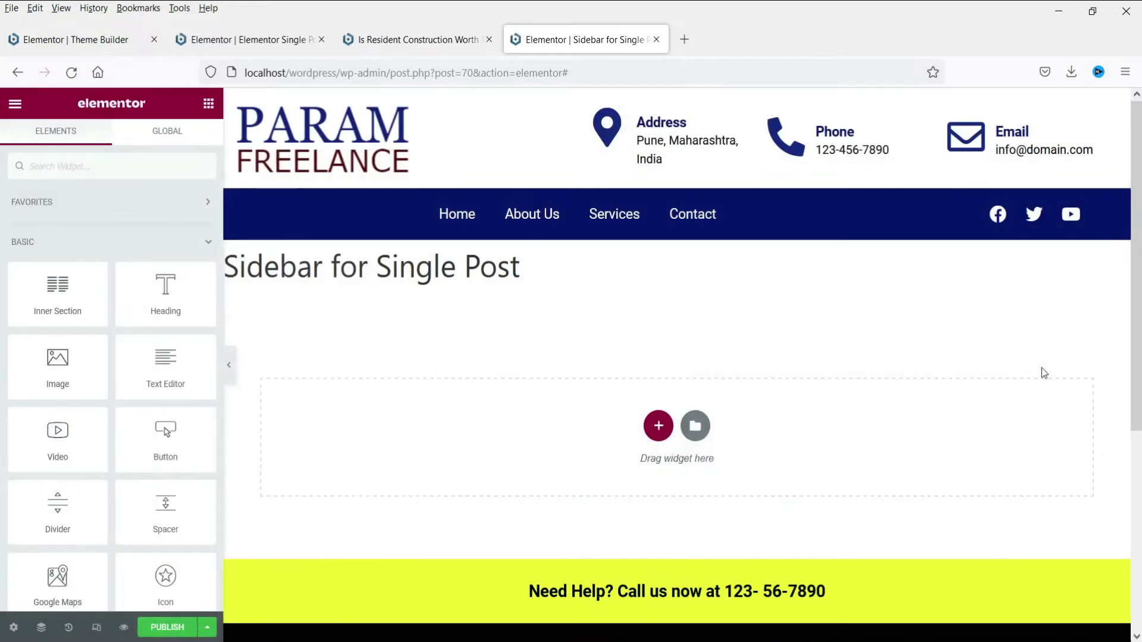
click(659, 426)
click(455, 473)
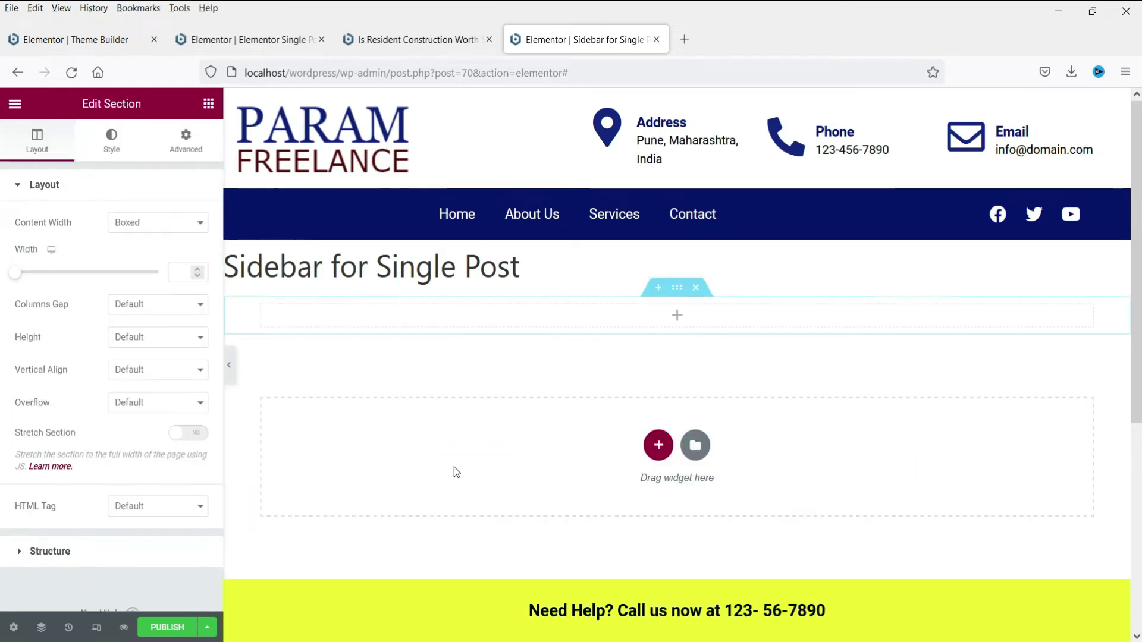
click(678, 317)
drag(165, 291, 607, 324)
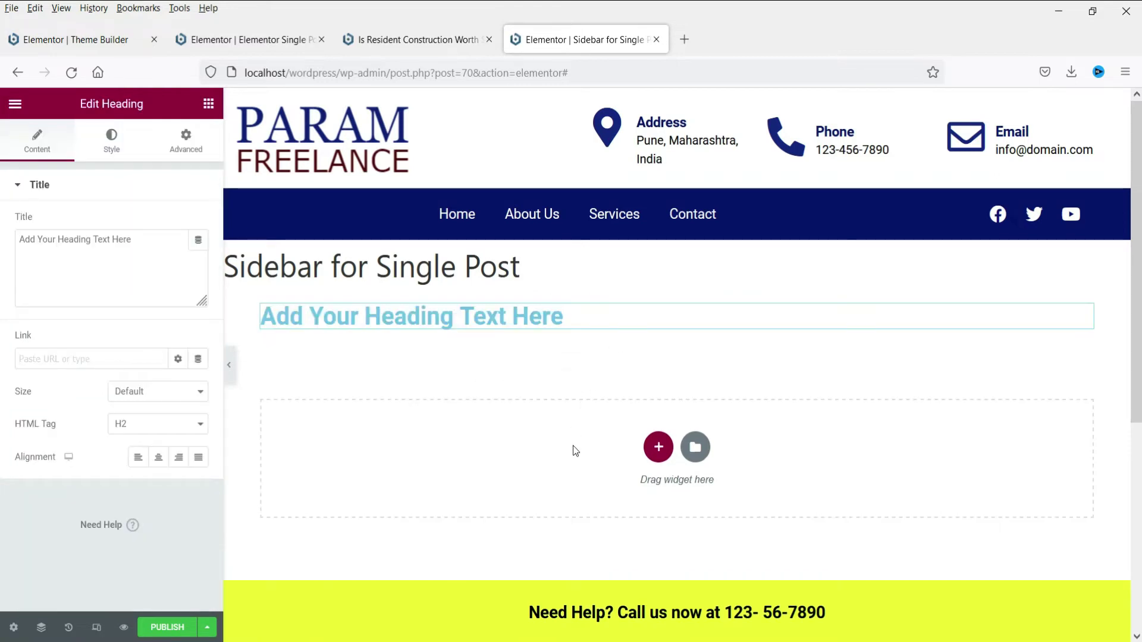
Set the heading's text colour to the global white
click(112, 141)
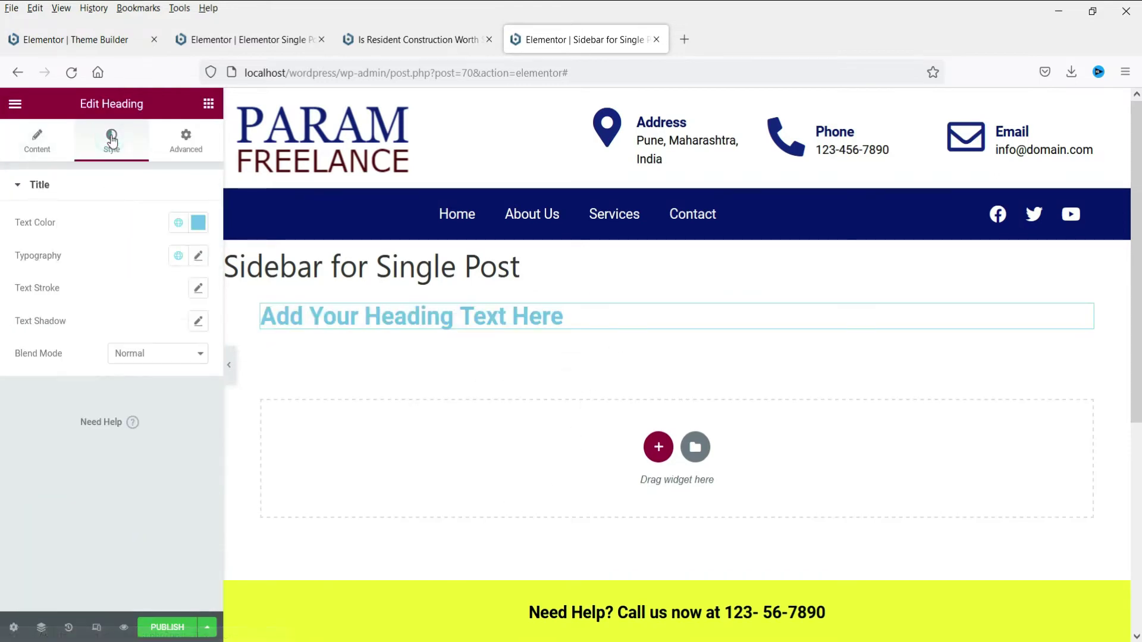
click(179, 223)
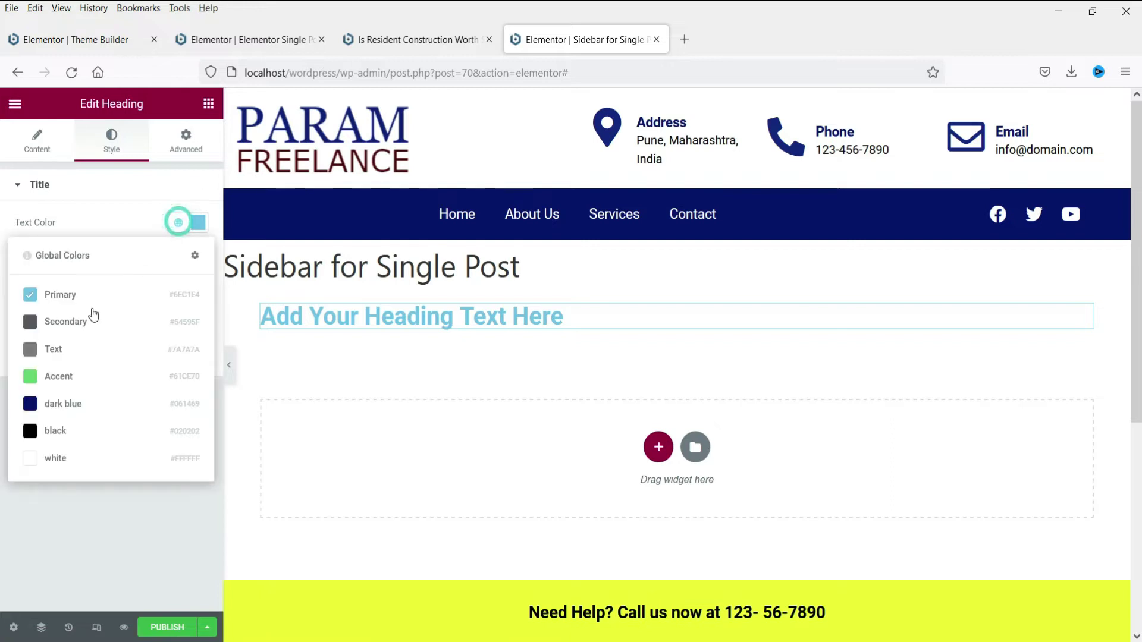
click(48, 458)
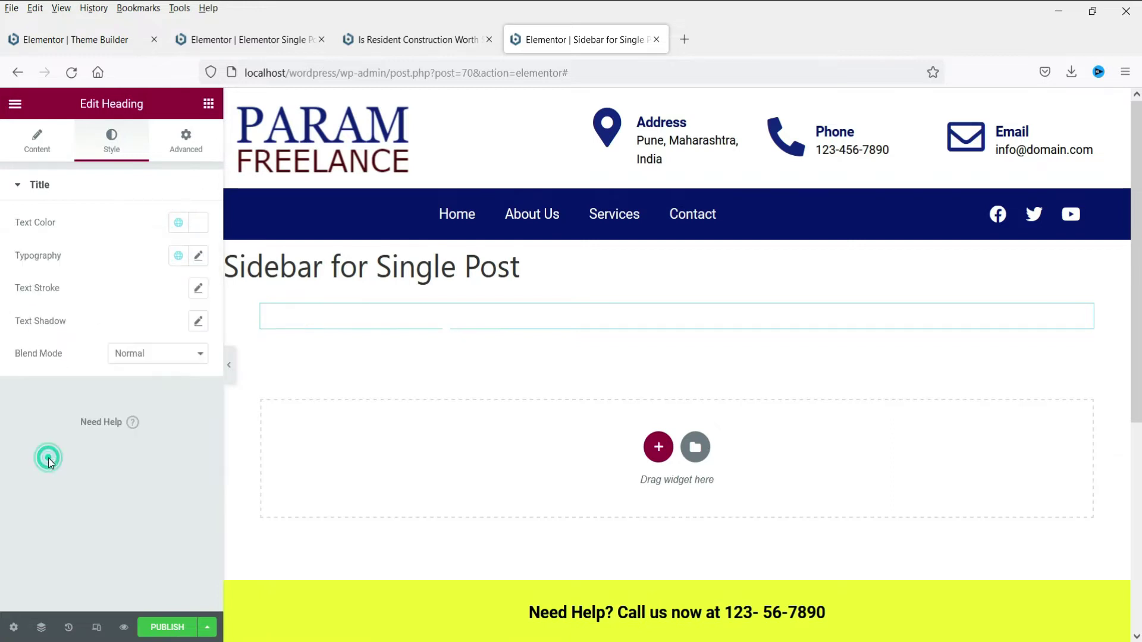
Give the heading a classic dark blue background in its Advanced settings
click(185, 140)
scroll(95, 429, down, 4)
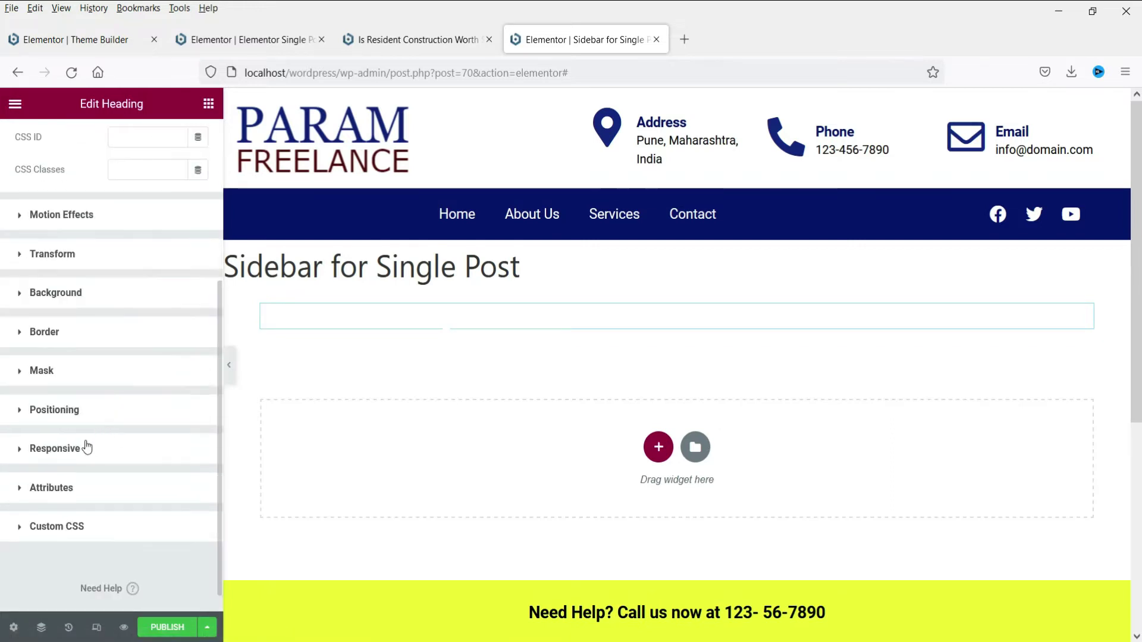
click(70, 338)
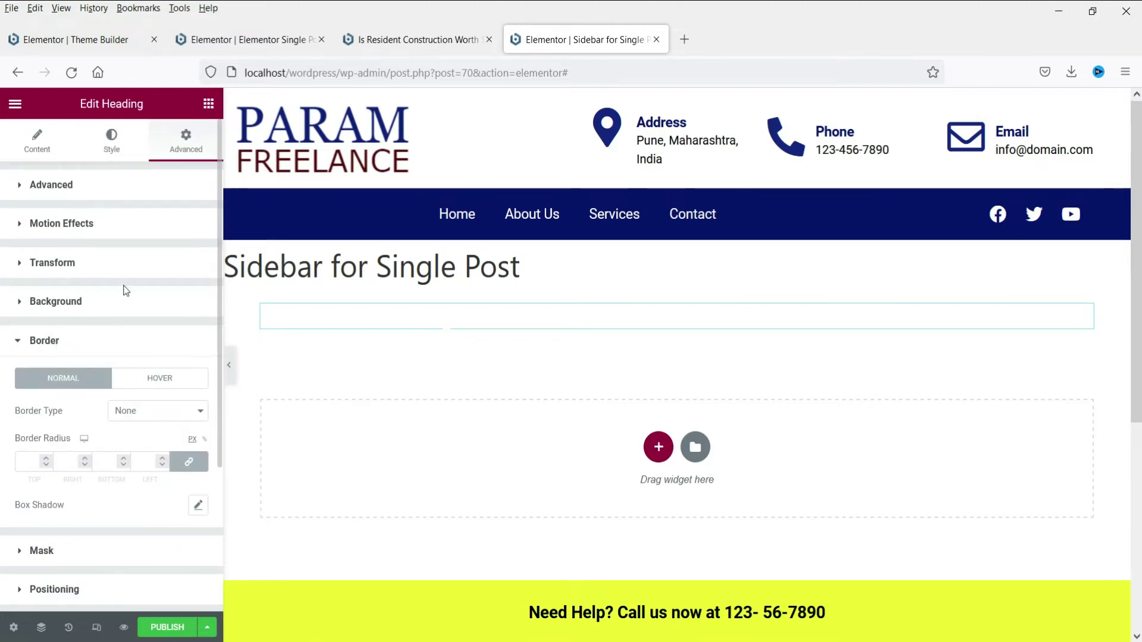
click(112, 301)
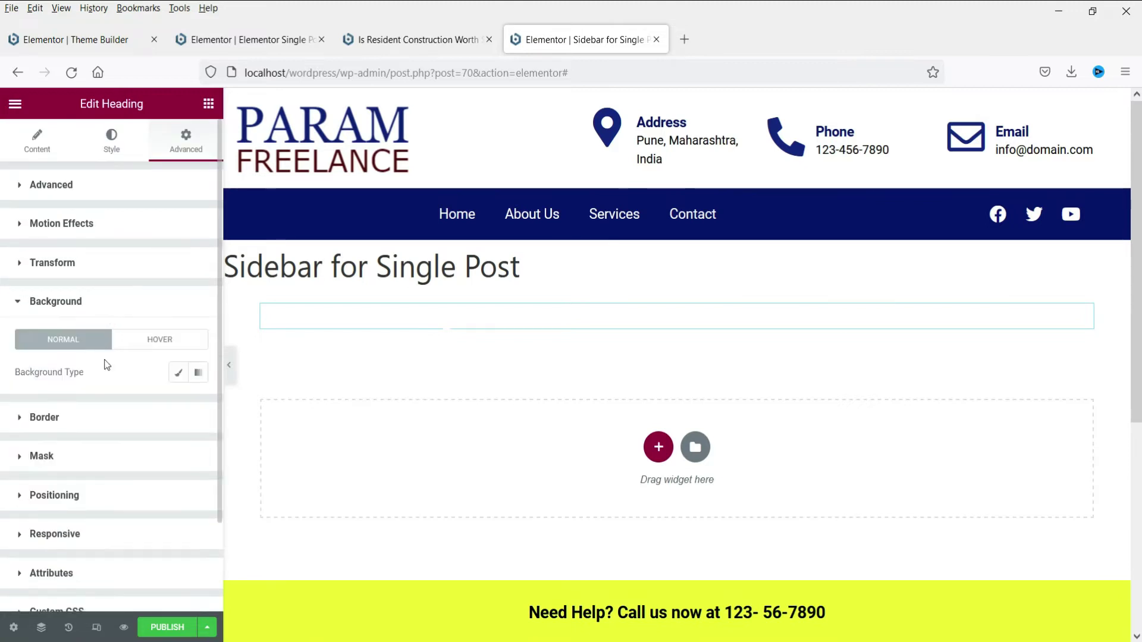
click(177, 373)
click(178, 406)
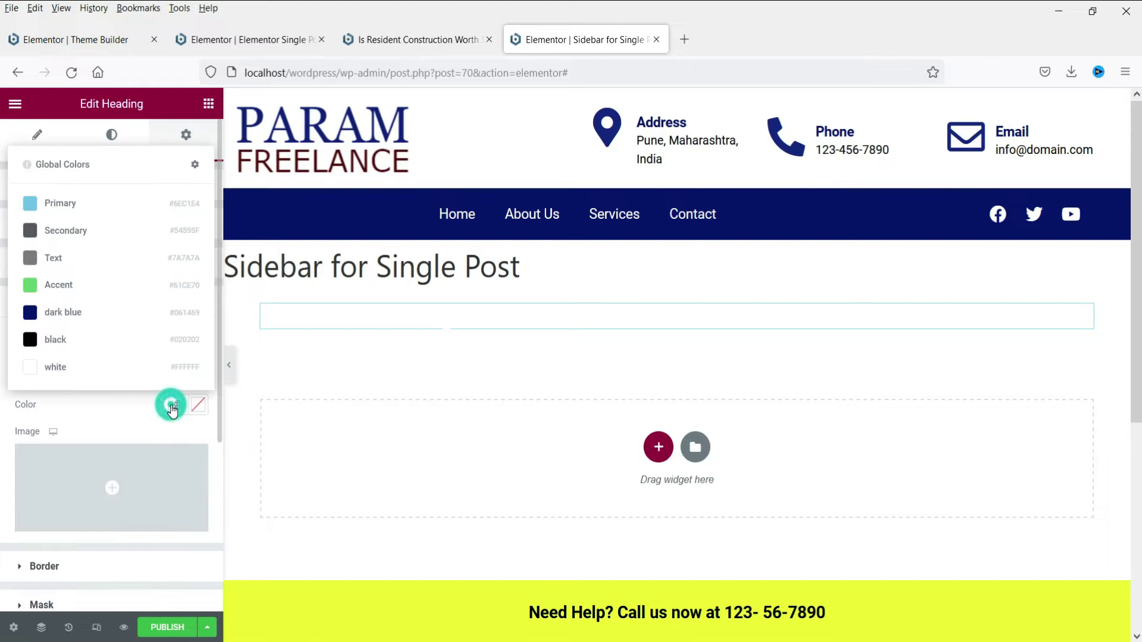
click(50, 314)
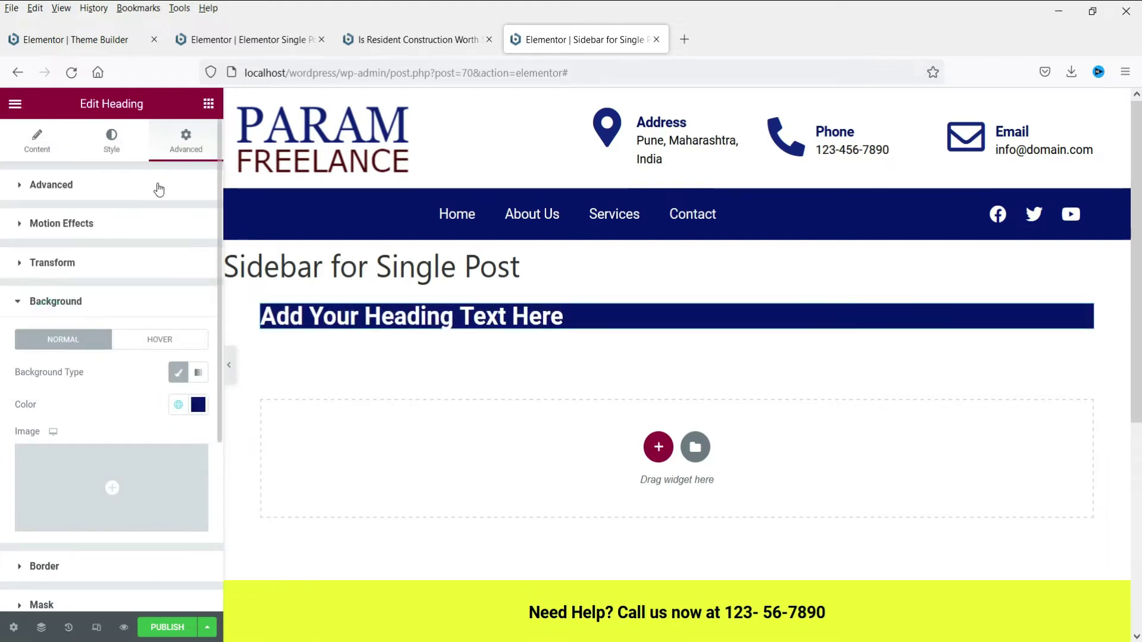
click(159, 189)
click(27, 298)
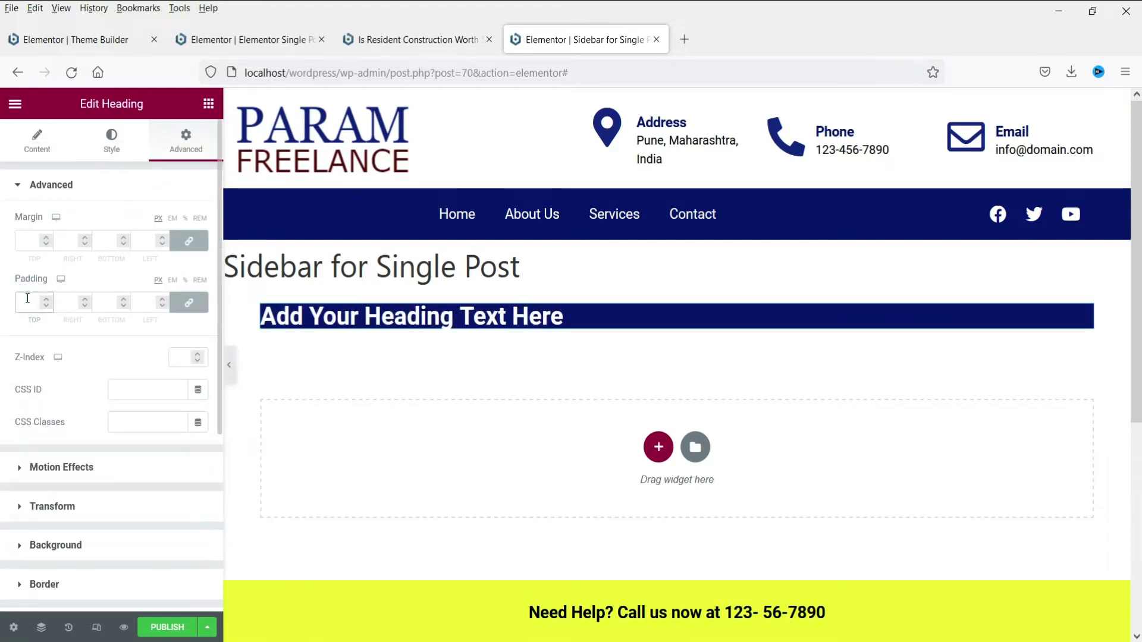
Pad the heading 20 px, centre it and change its title to 'Recent Posts'
text(20)
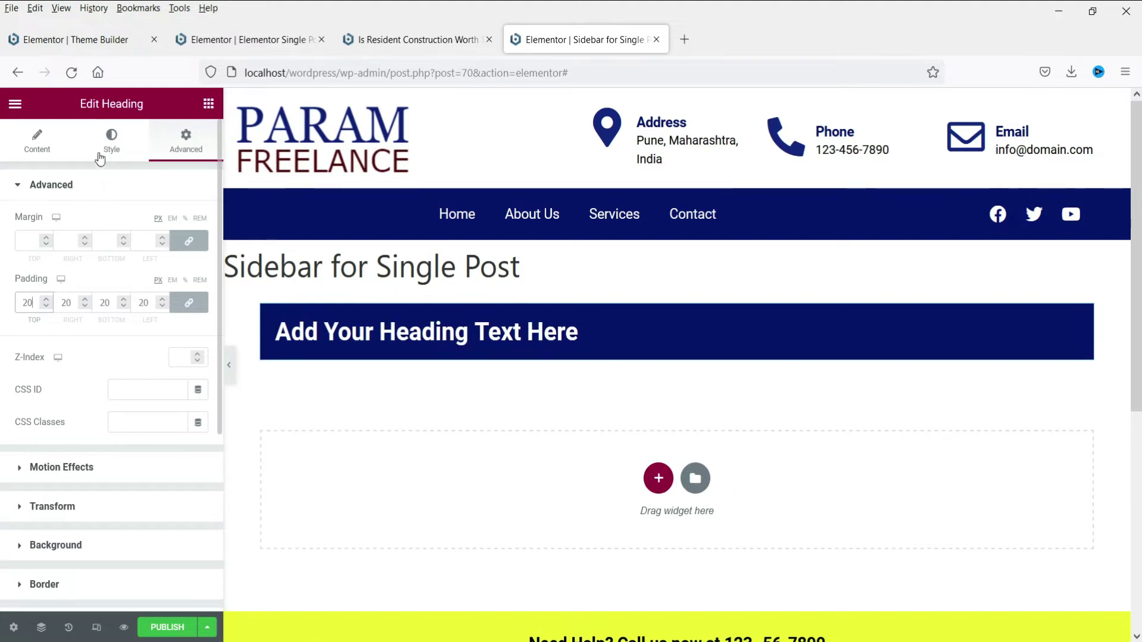
click(37, 143)
click(159, 458)
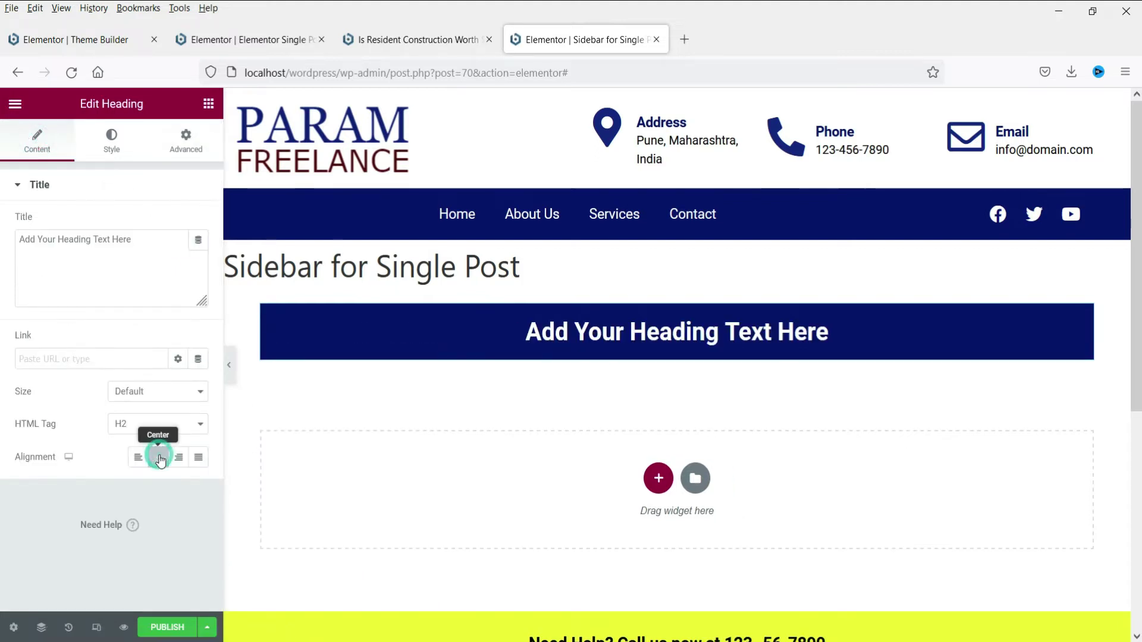
triple_click(153, 246)
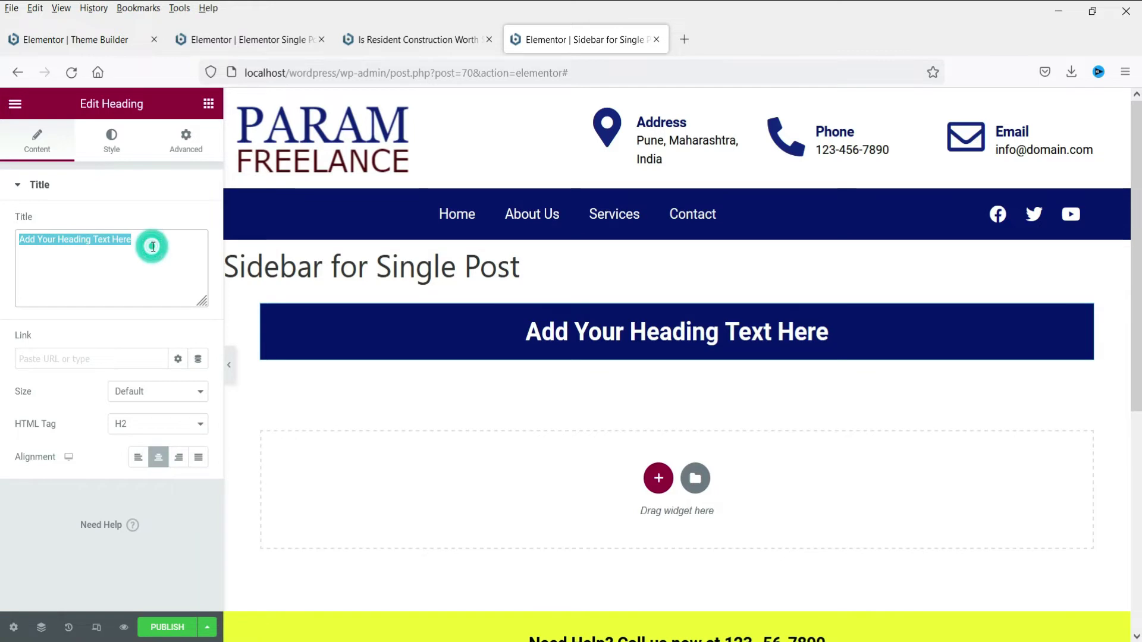
text(Recent Posts)
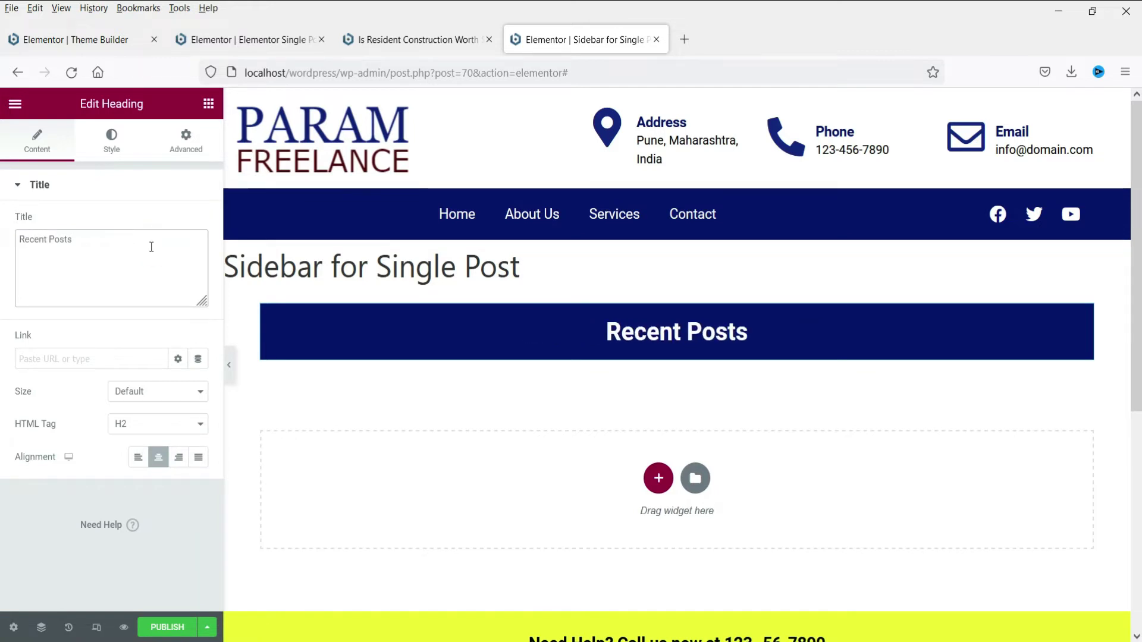
Set the heading's typography font weight to 400
click(111, 139)
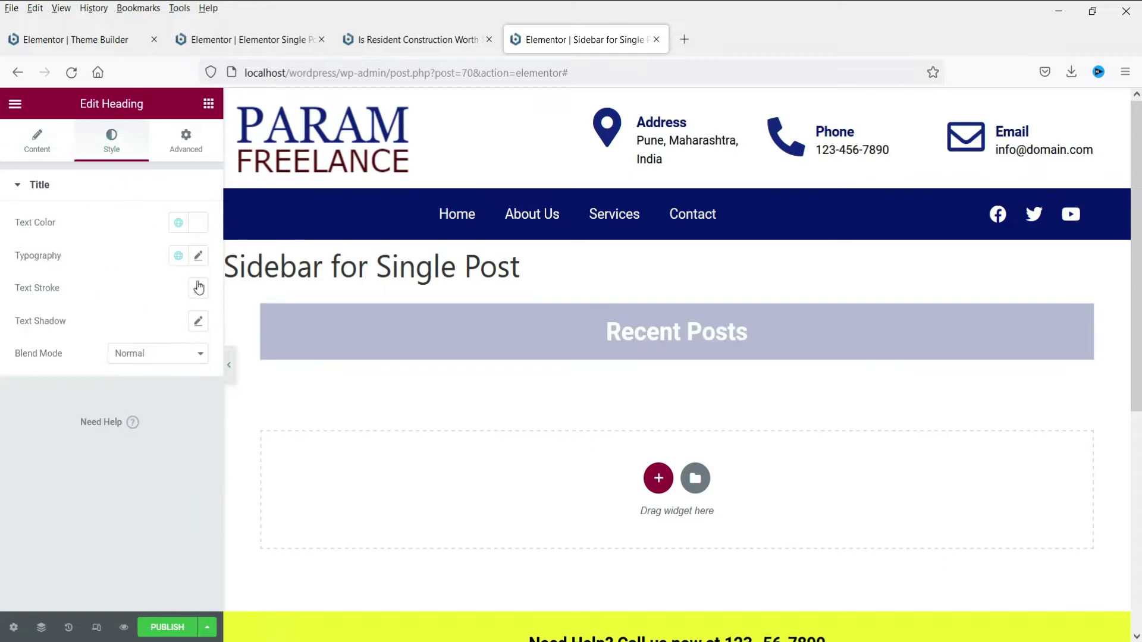
click(200, 256)
click(142, 419)
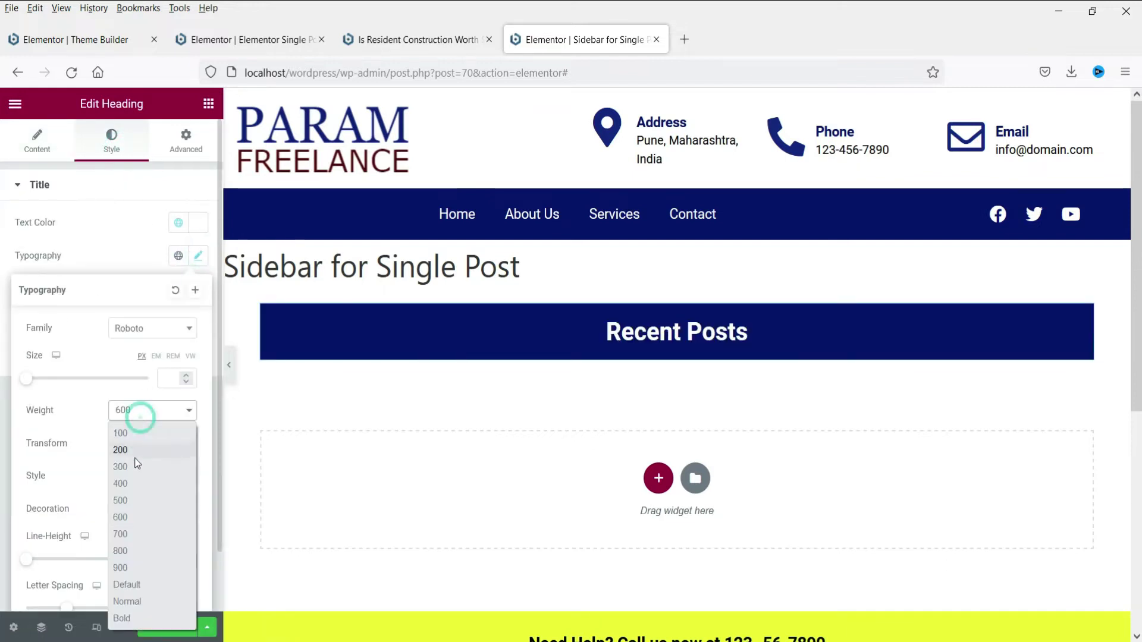
click(136, 475)
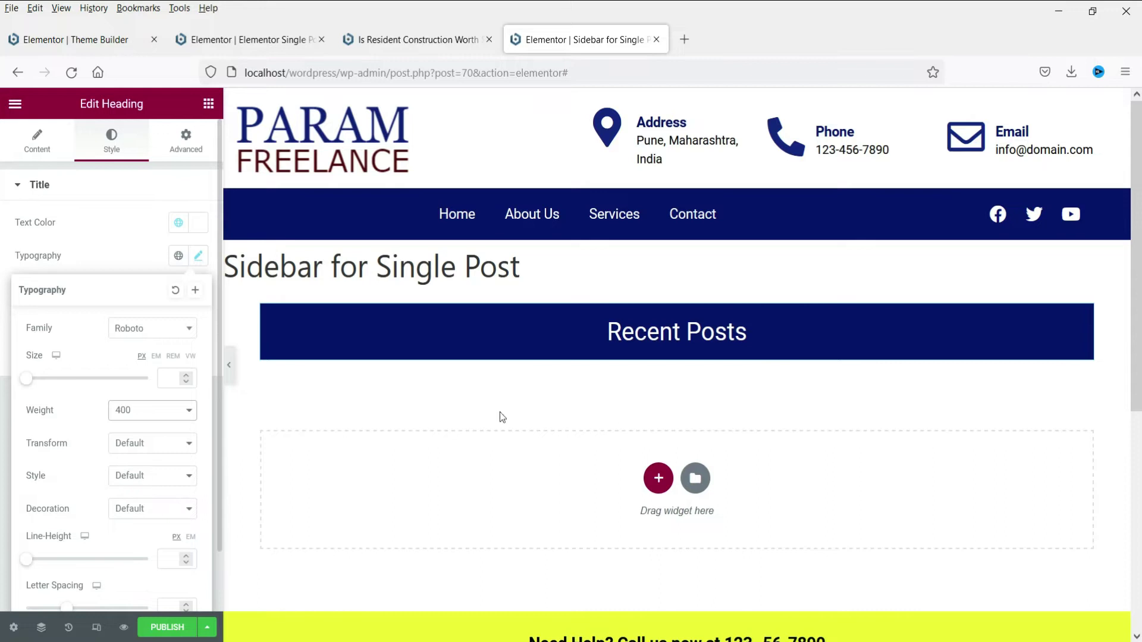
click(796, 335)
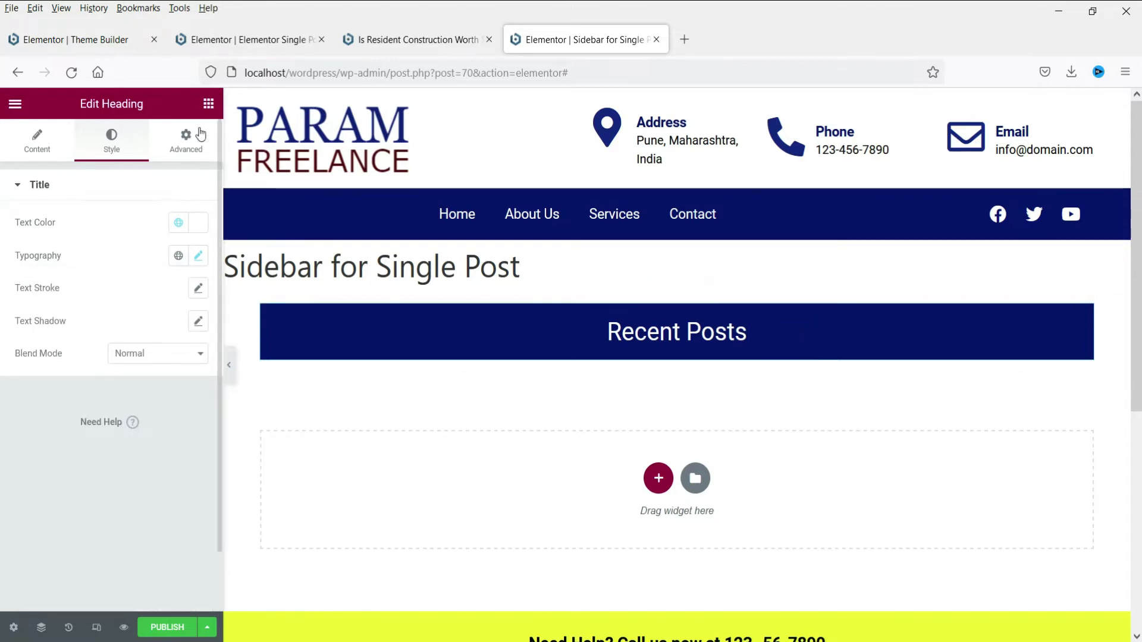
click(208, 104)
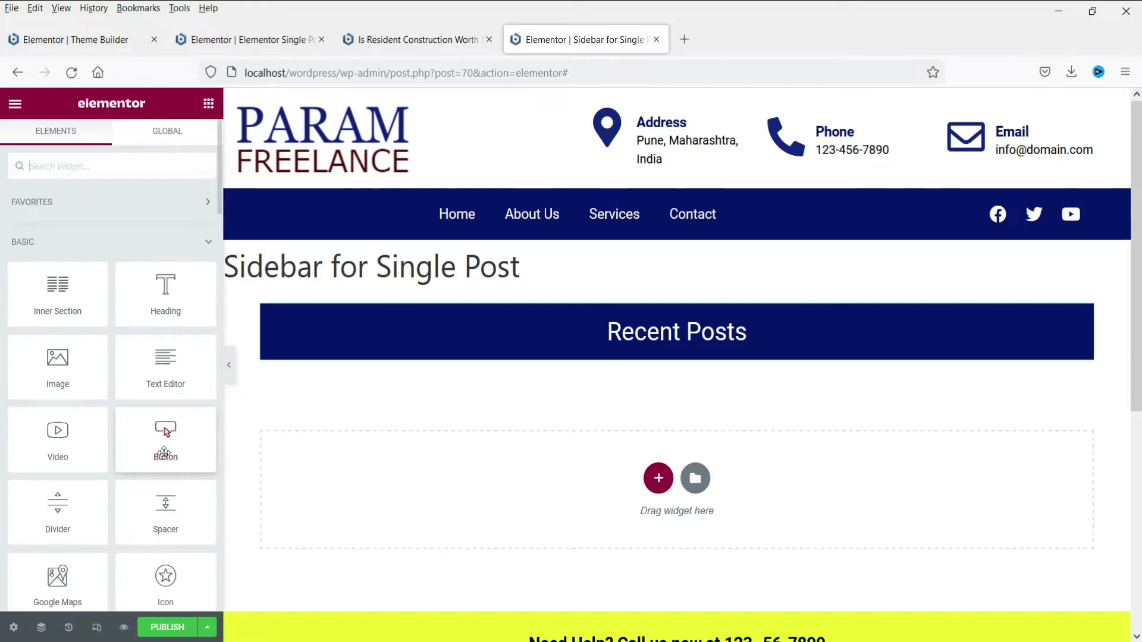
Add a Posts widget below the Recent Posts heading and adjust its column count
click(92, 168)
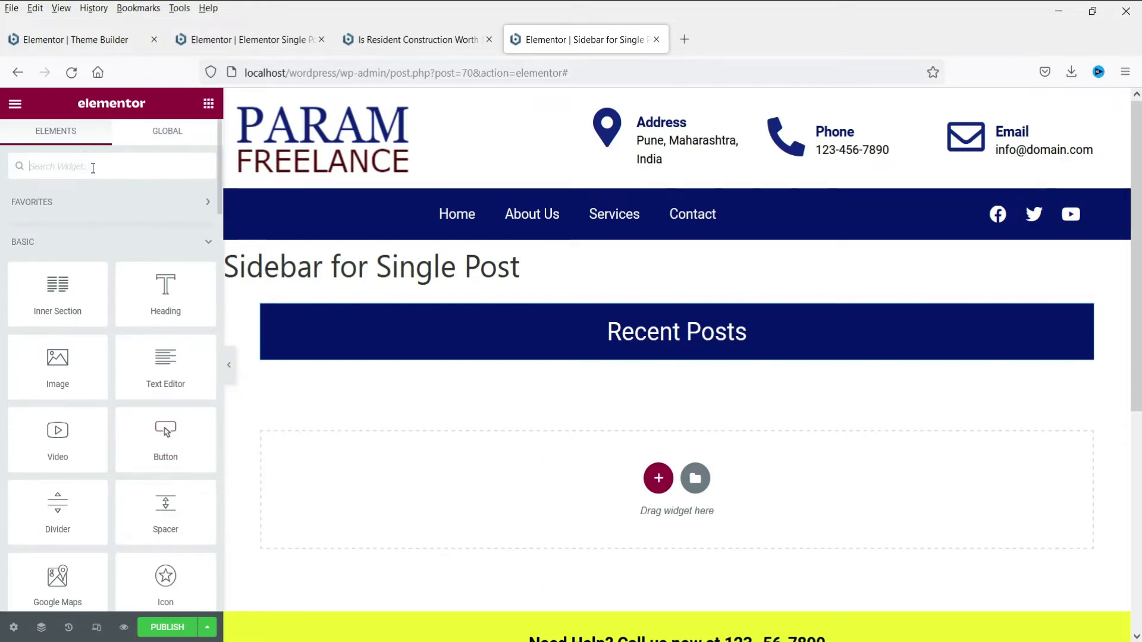
text(posts)
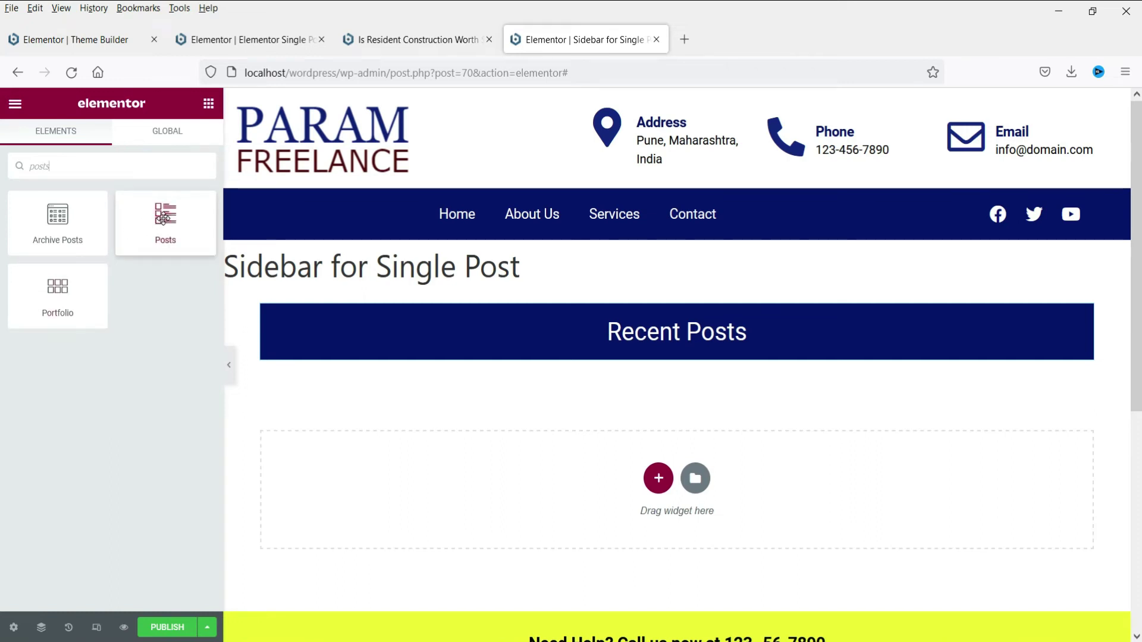
drag(170, 215, 614, 361)
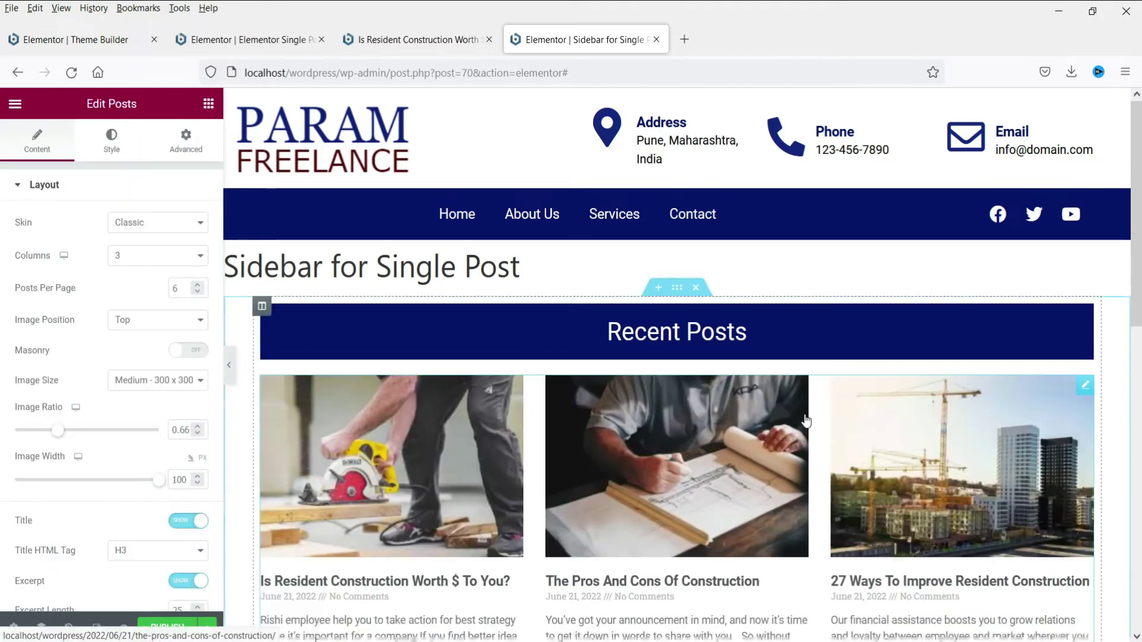
scroll(1046, 359, down, 3)
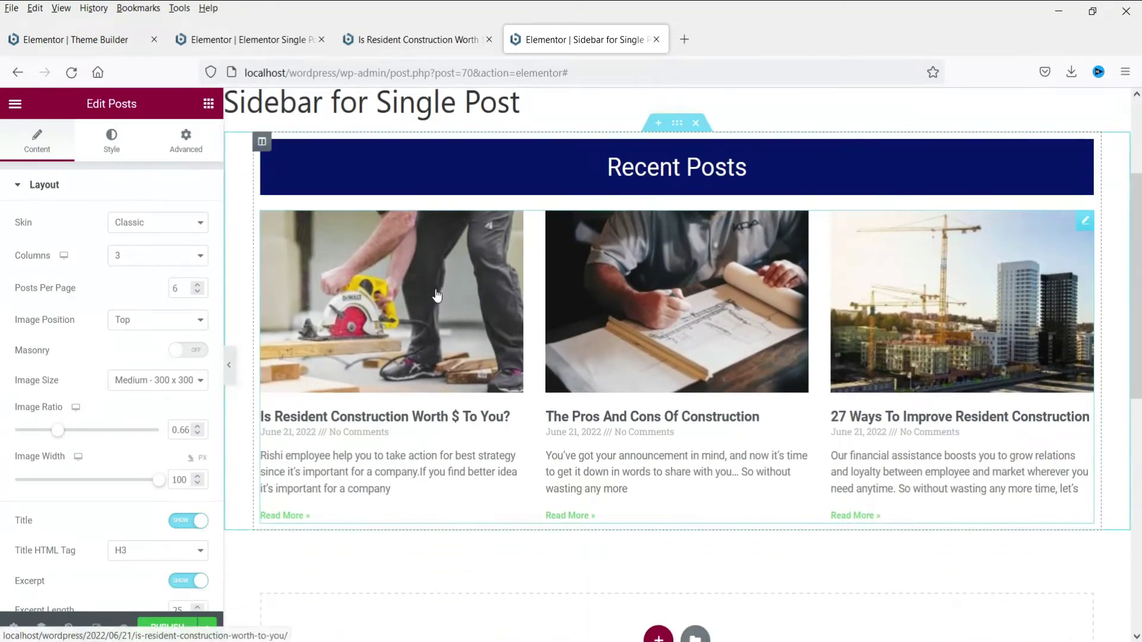
click(155, 261)
click(154, 278)
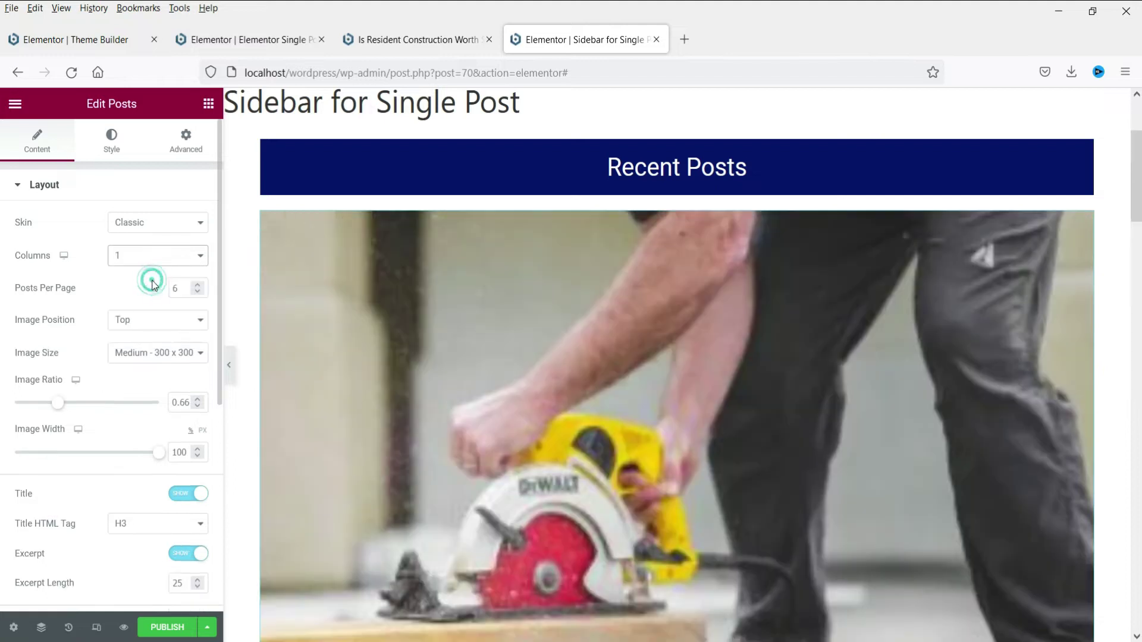
Remove the Date and Comments entries from the Posts widget's meta data
scroll(309, 324, down, 5)
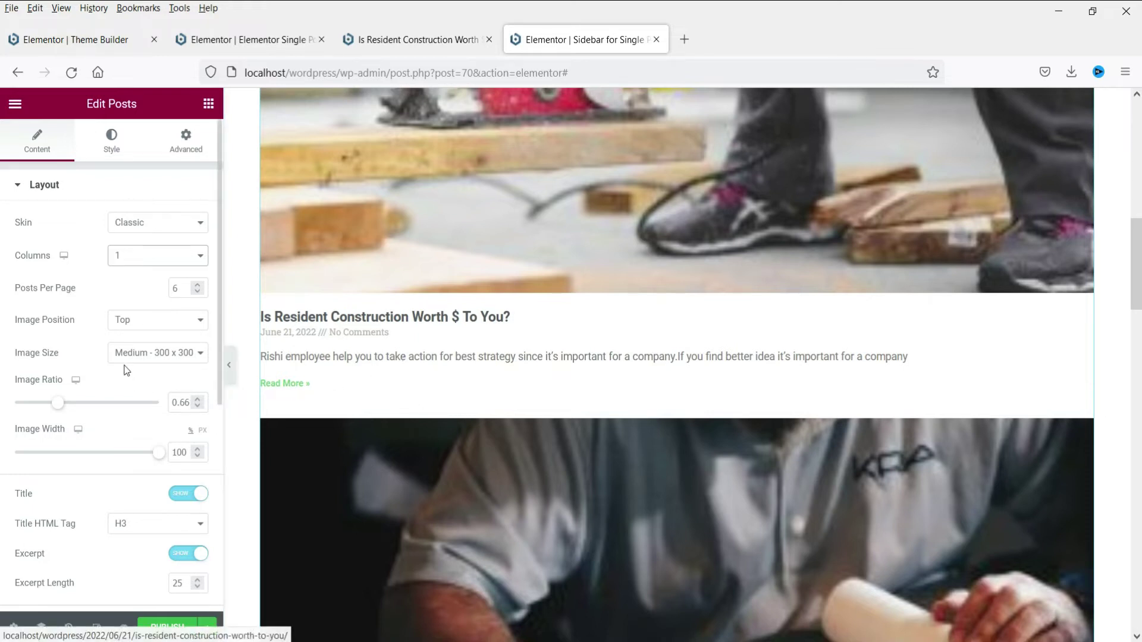
scroll(99, 384, down, 2)
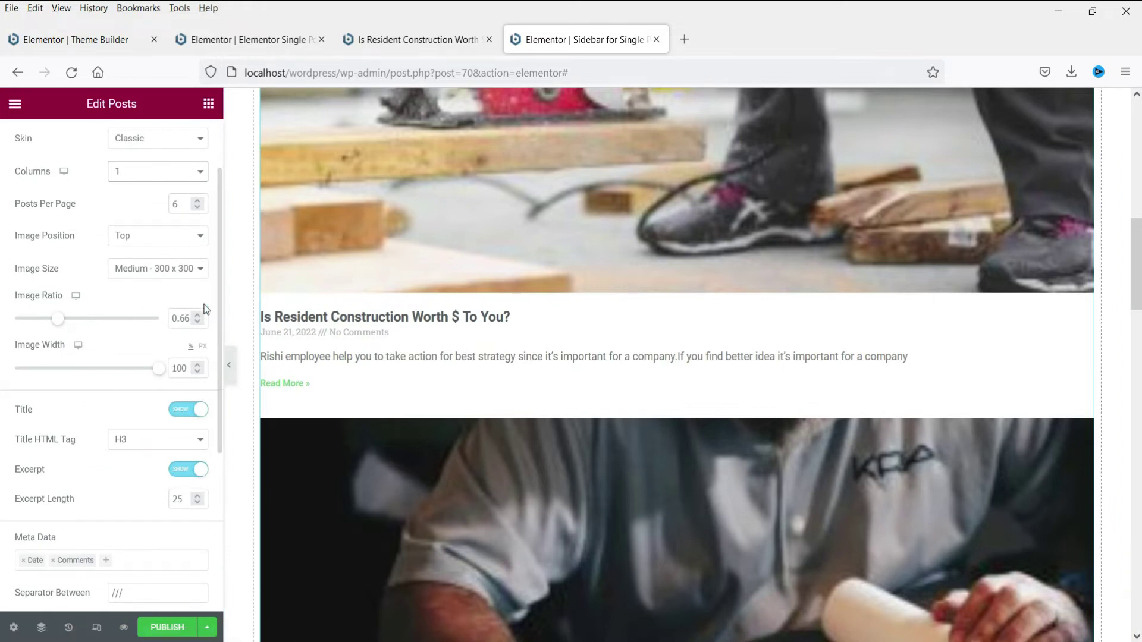
scroll(136, 302, down, 2)
scroll(116, 374, down, 3)
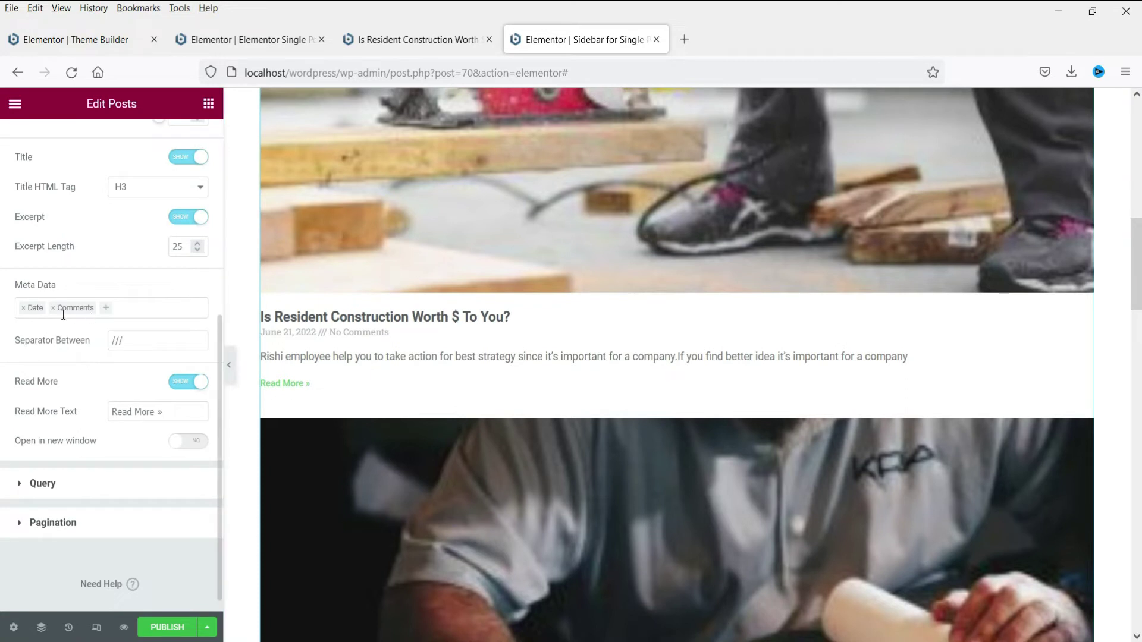
click(22, 308)
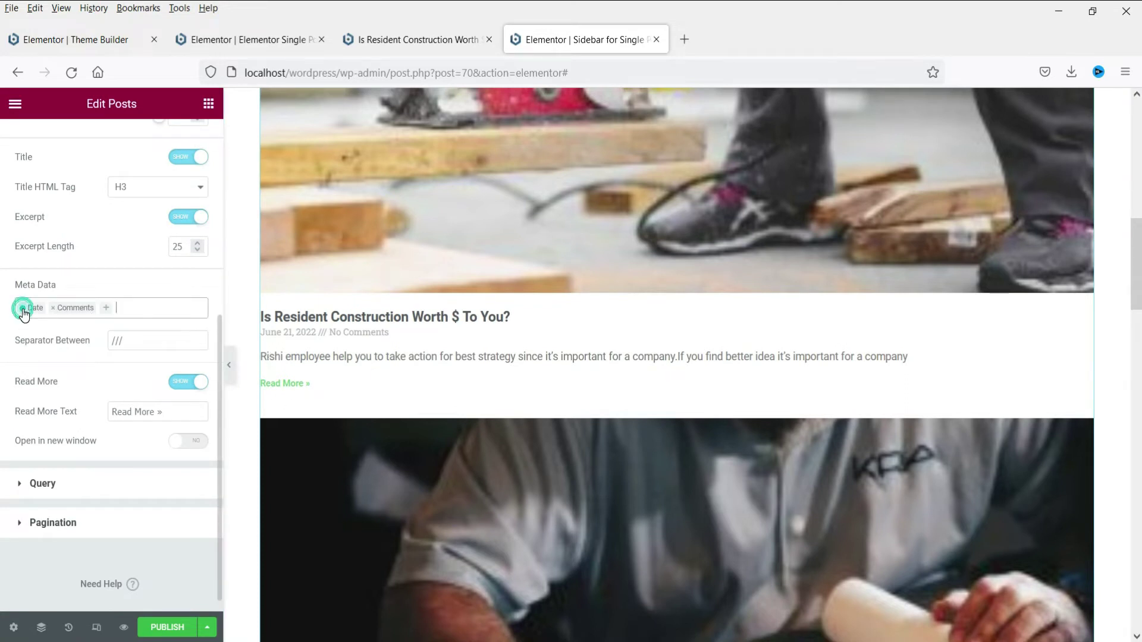
click(24, 308)
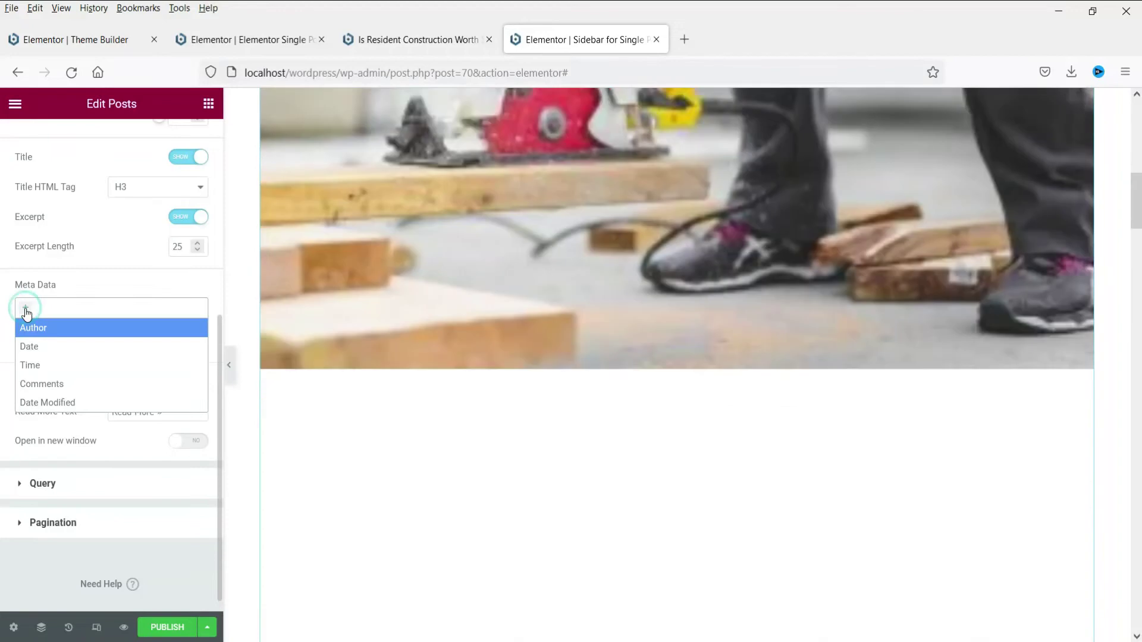
click(601, 360)
click(158, 255)
click(144, 312)
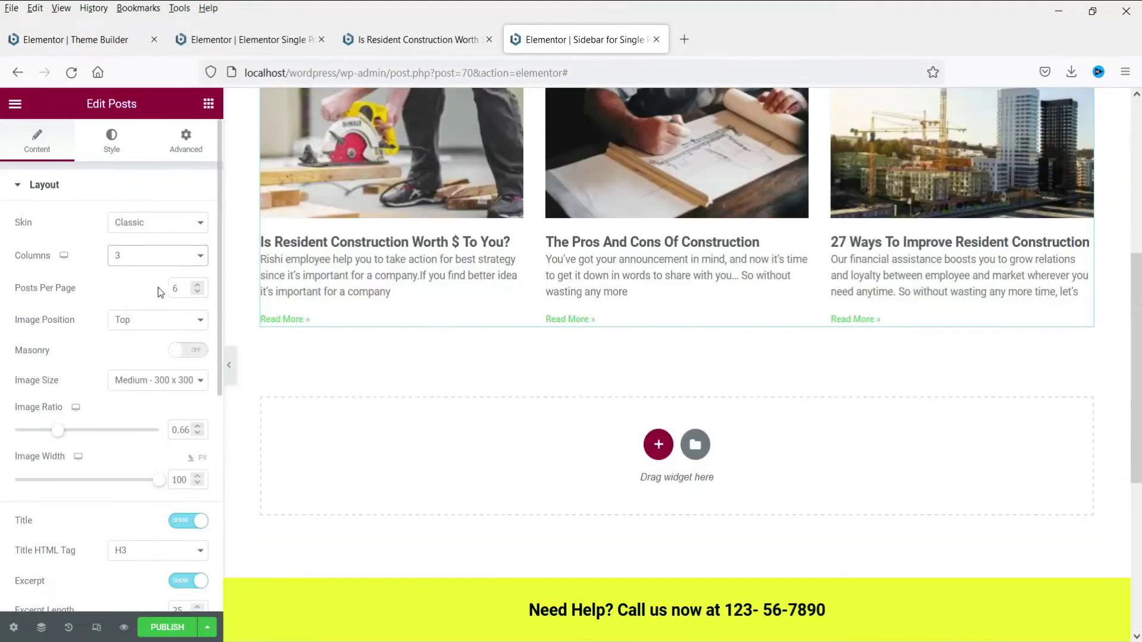
scroll(664, 397, up, 3)
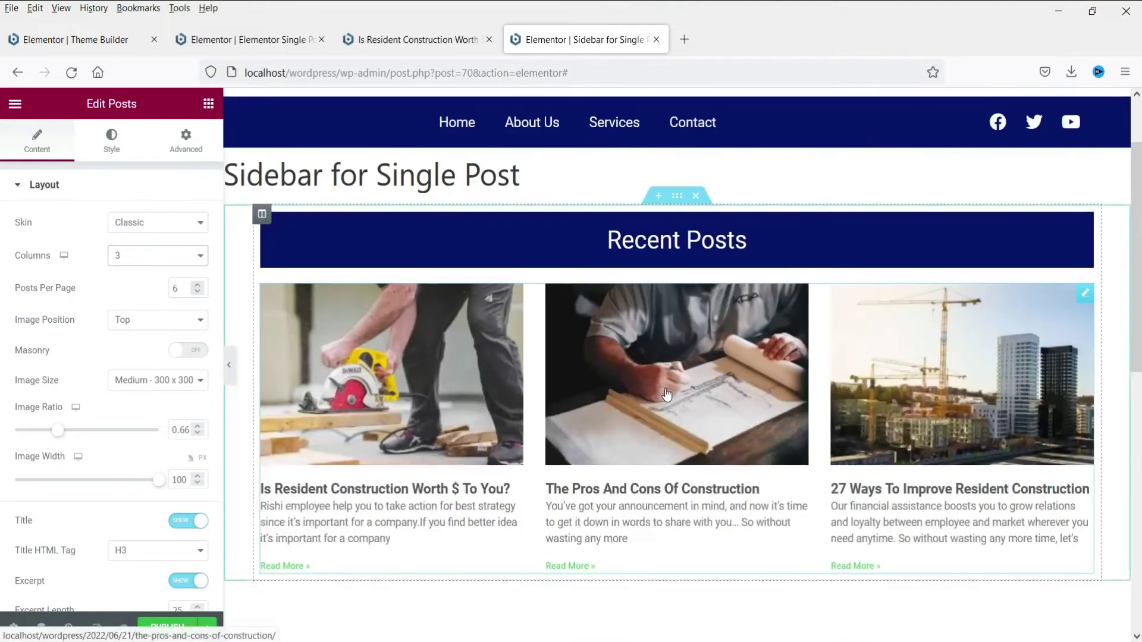
scroll(603, 392, down, 1)
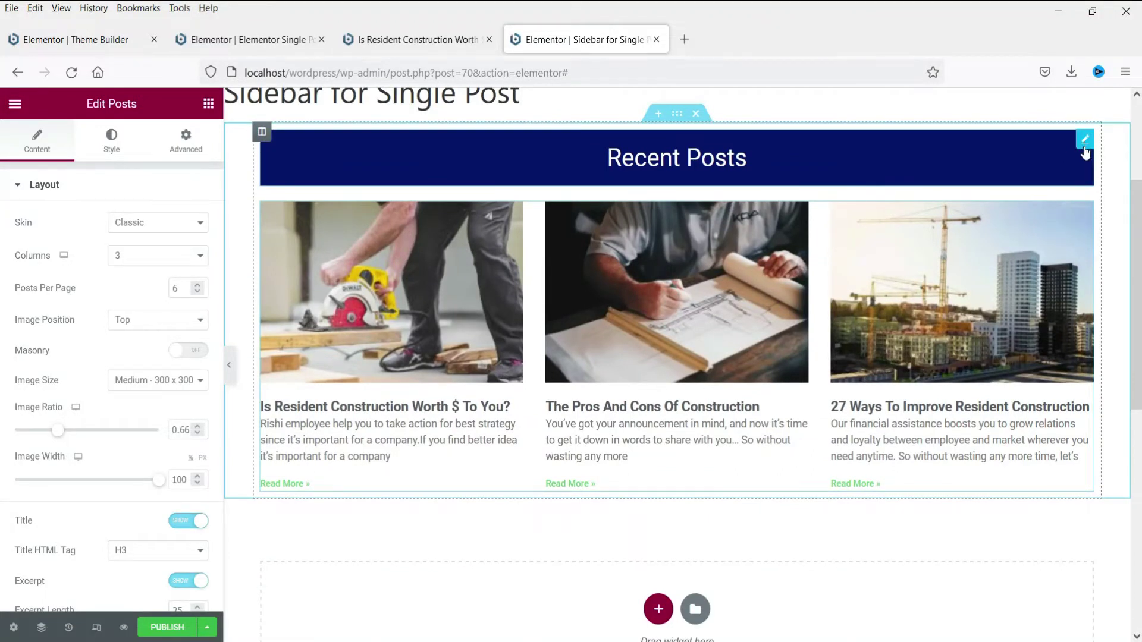
Duplicate the Recent Posts heading below the posts grid and retitle it 'Contact Form'
right_click(1085, 144)
click(1059, 174)
drag(1084, 213, 983, 431)
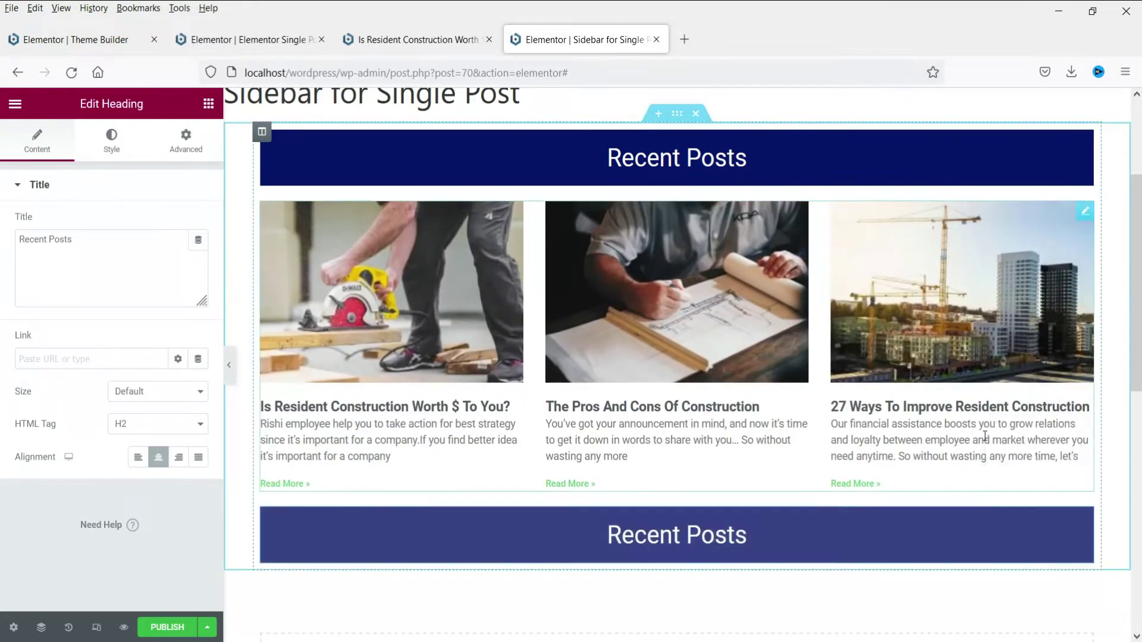
click(672, 562)
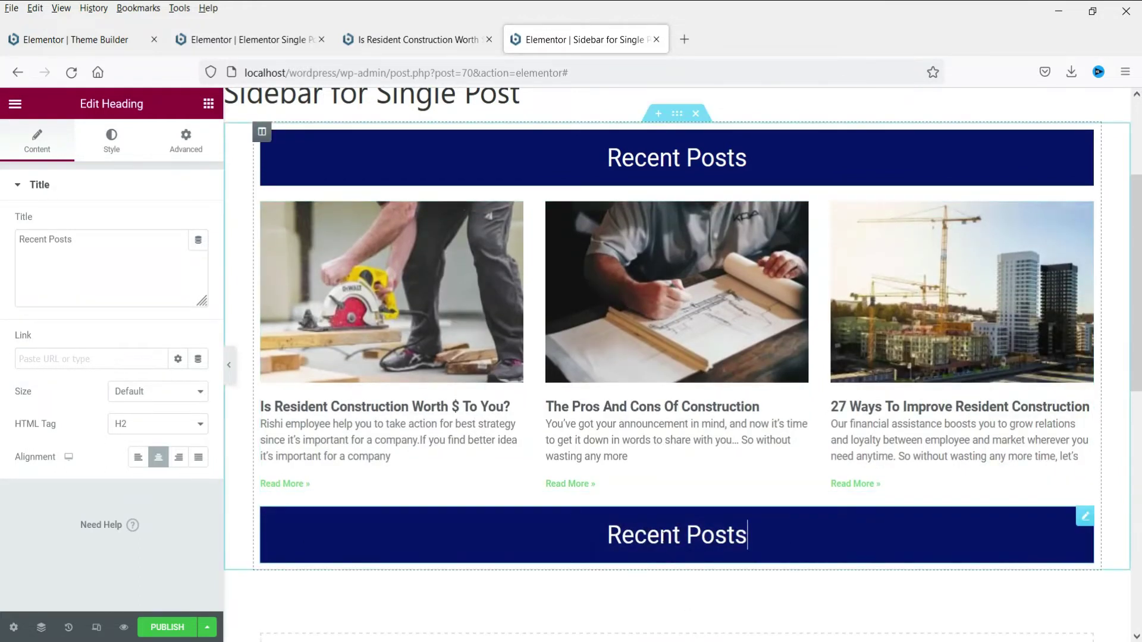
key(ctrl+a)
text(Contact Form)
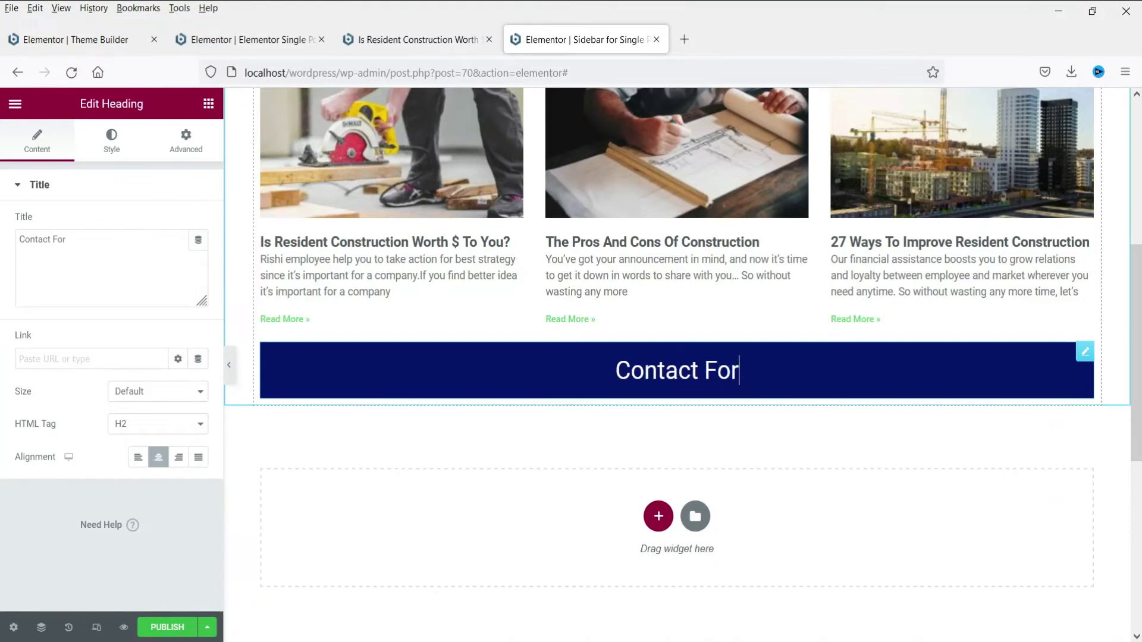
click(208, 105)
text(form)
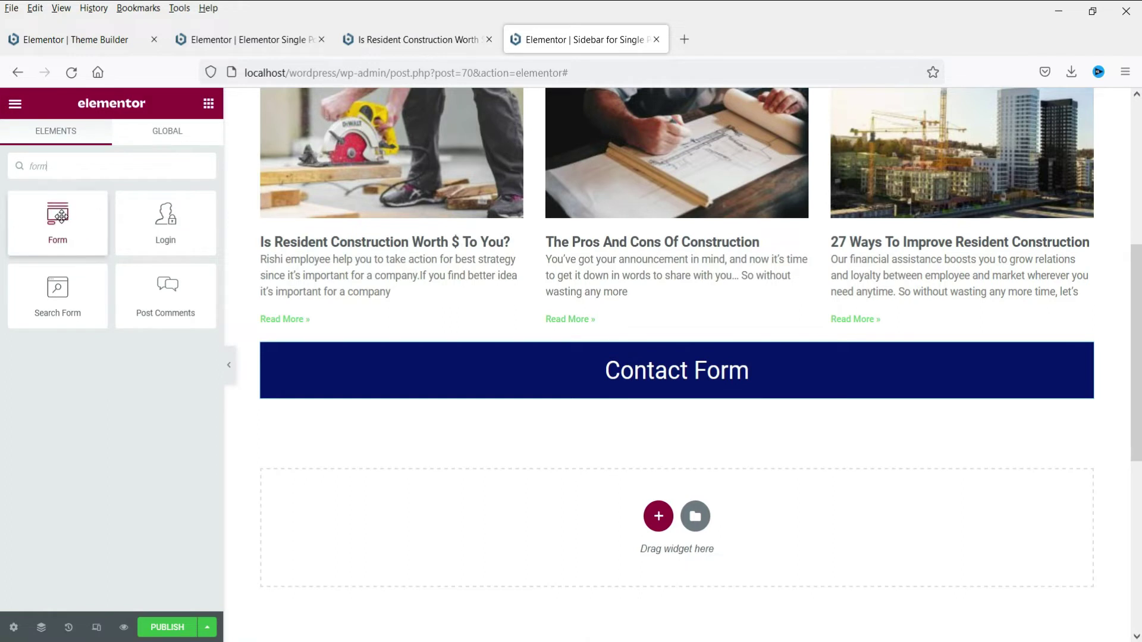
Place a Form widget under the Contact Form heading with field labels hidden
drag(61, 217, 659, 391)
drag(238, 364, 237, 368)
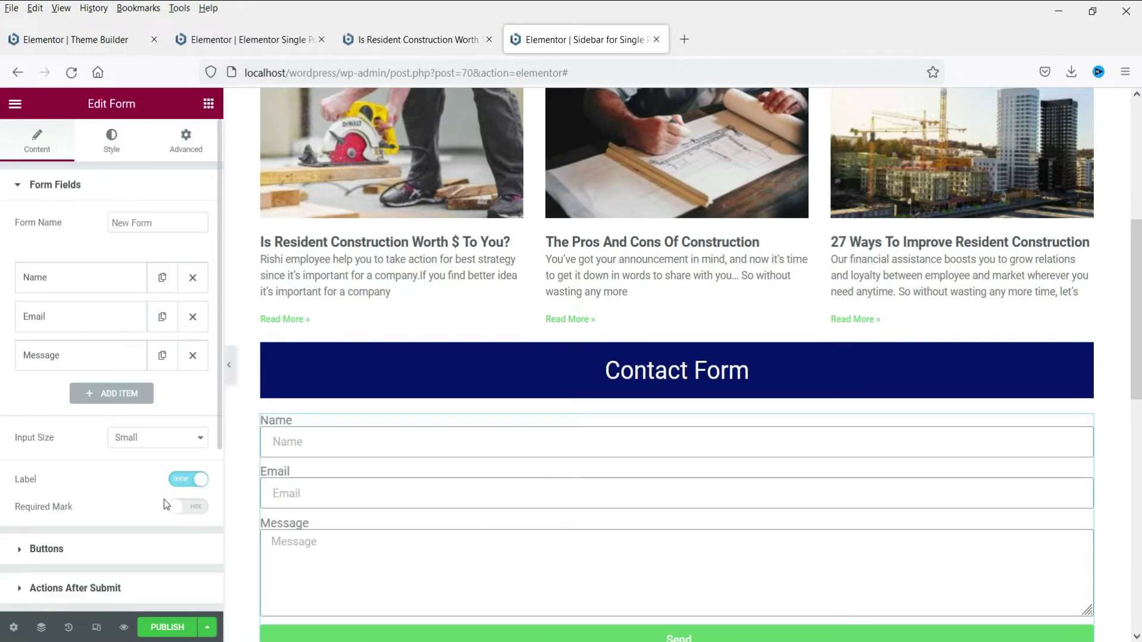
click(186, 482)
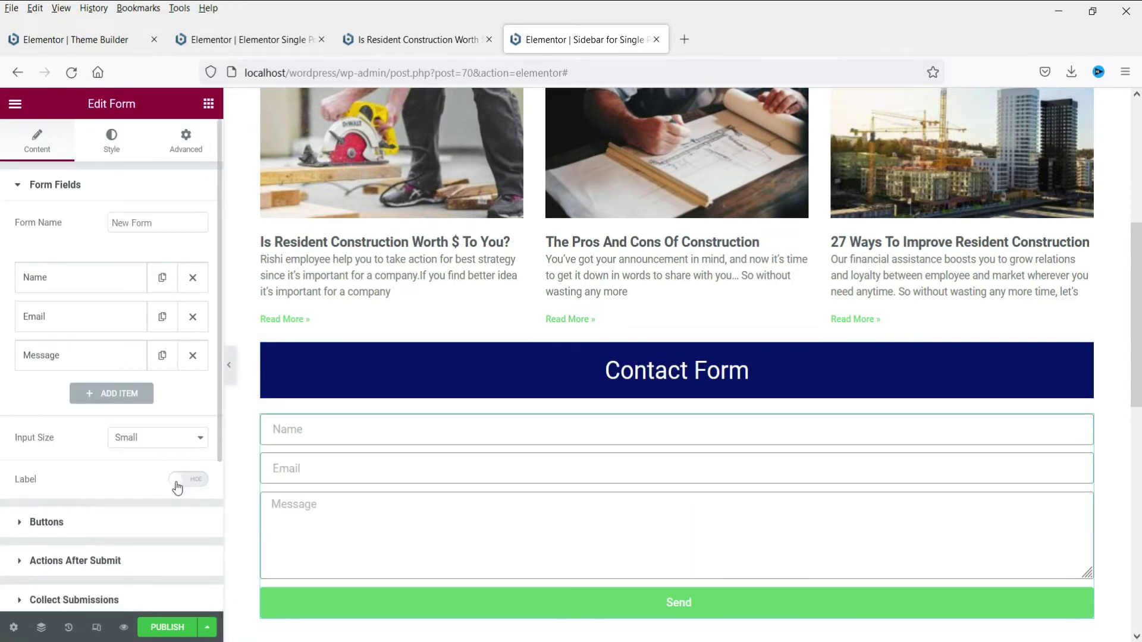
Duplicate the Email field into a Tel field with label and placeholder 'Phone'
click(163, 324)
click(89, 356)
click(157, 424)
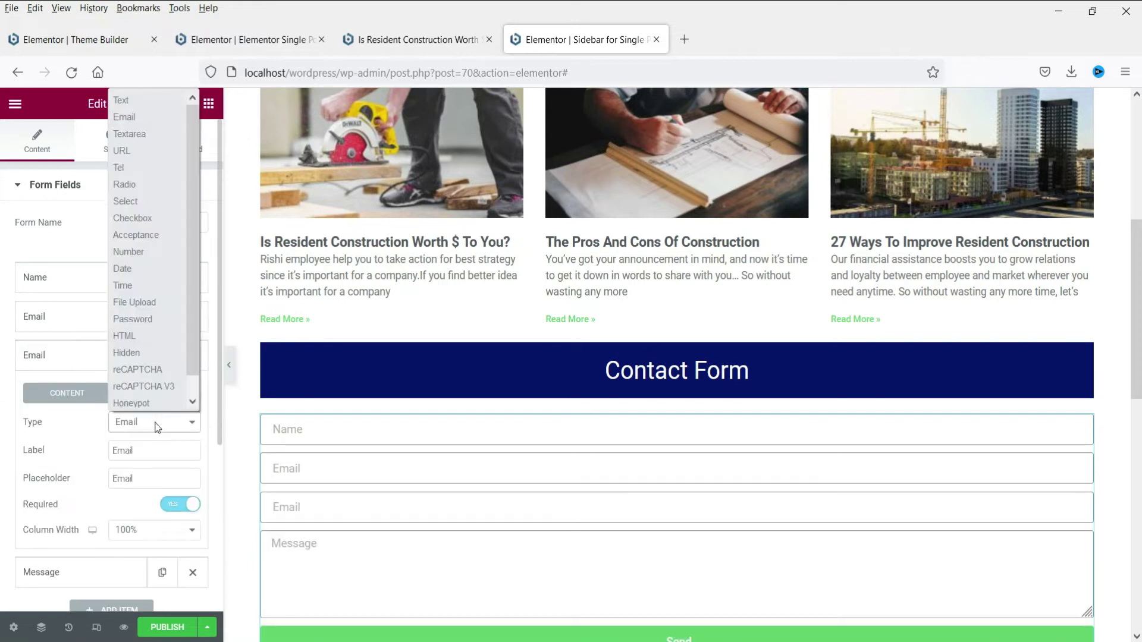
click(138, 163)
double_click(165, 451)
text(Phone)
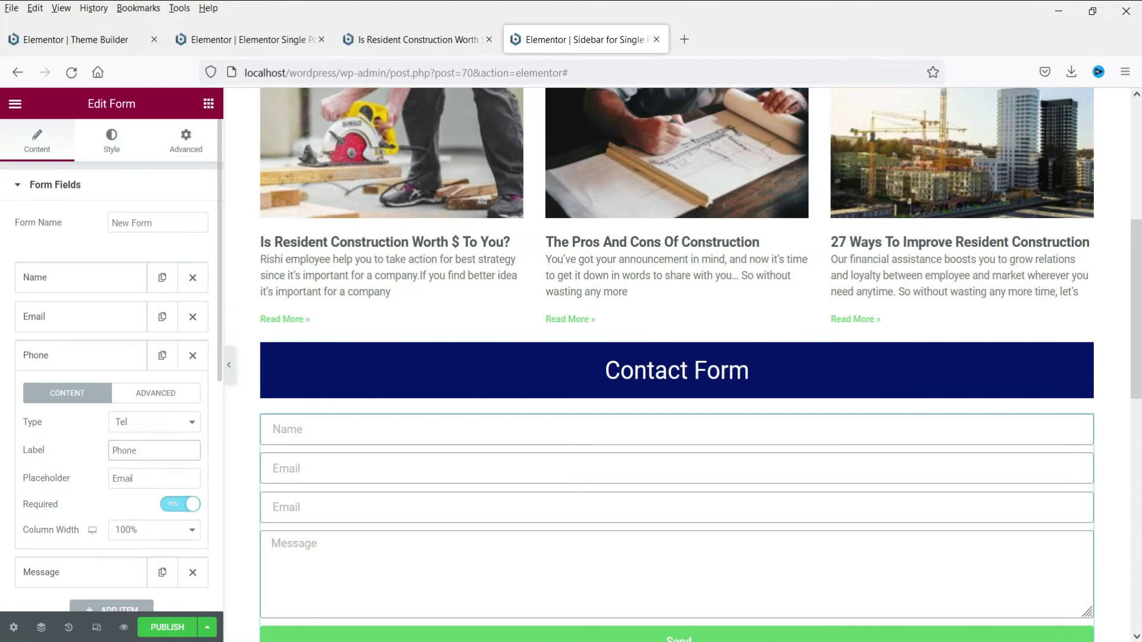
double_click(123, 479)
text(Phone)
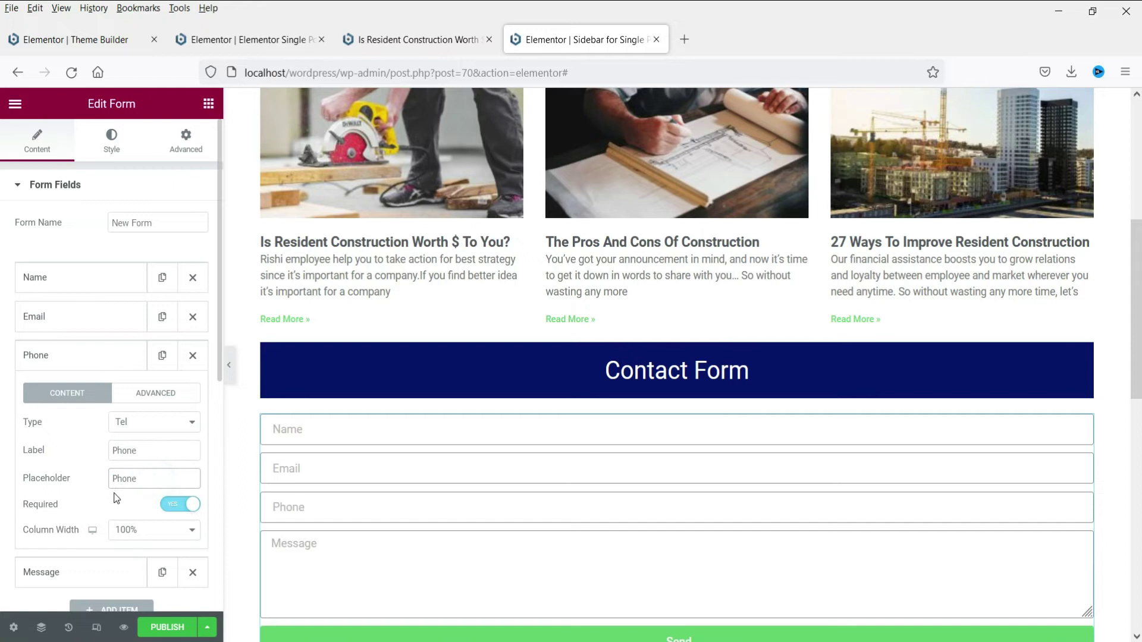
scroll(690, 426, down, 2)
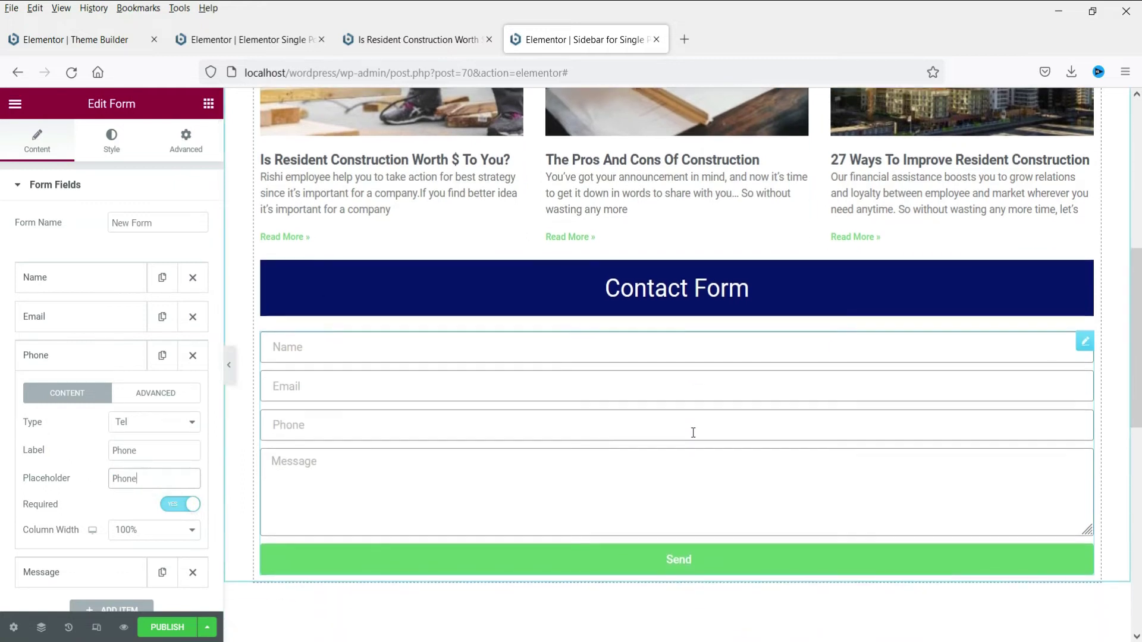
Make the form's Send button background black
click(111, 140)
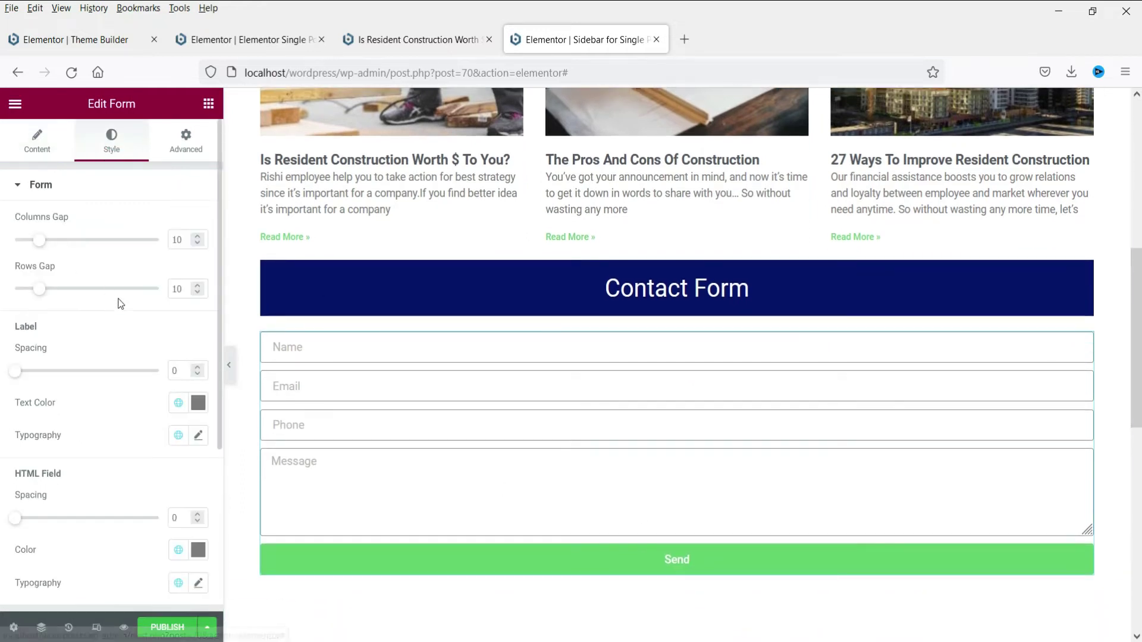
scroll(121, 404, down, 5)
click(80, 432)
click(179, 420)
click(56, 355)
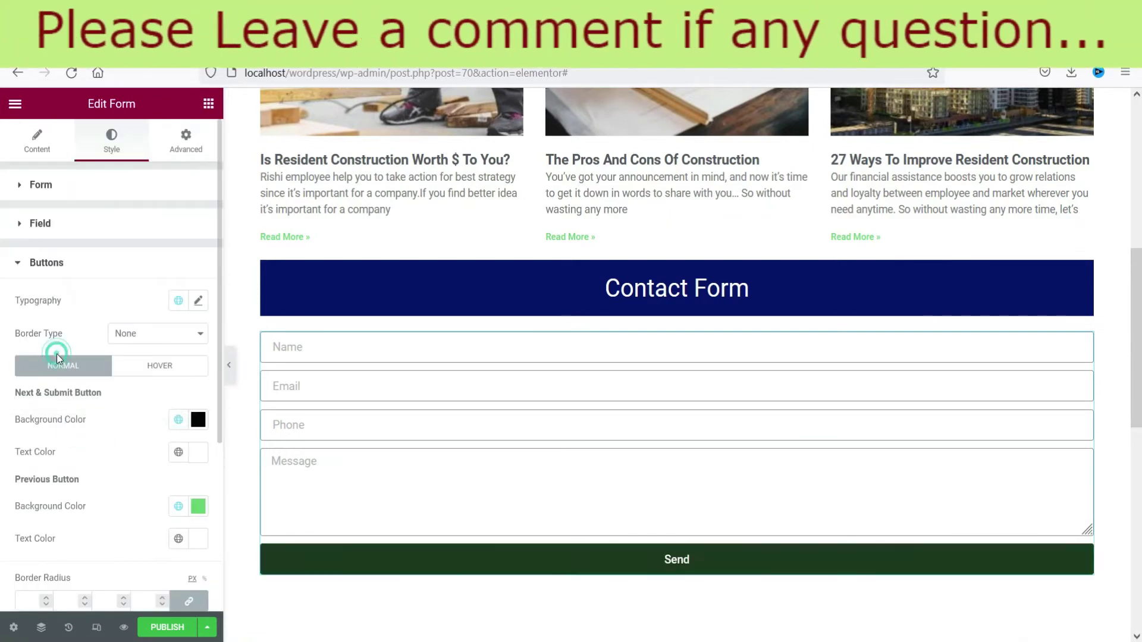
scroll(755, 373, down, 2)
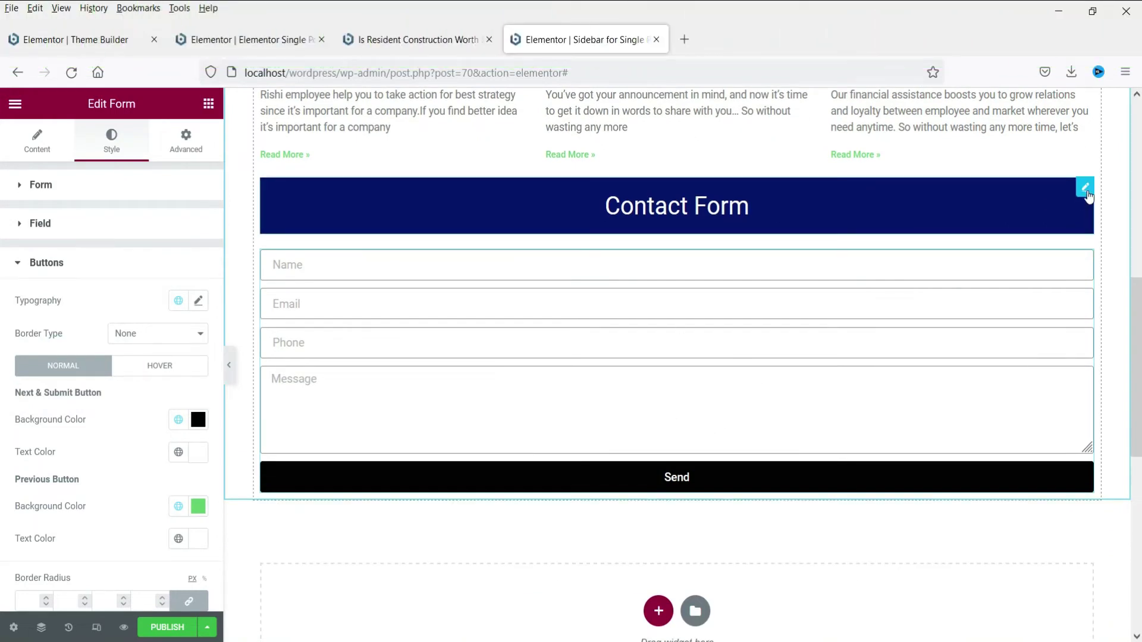
Duplicate the Contact Form heading below the Send button and retitle it 'Gallery'
right_click(1086, 195)
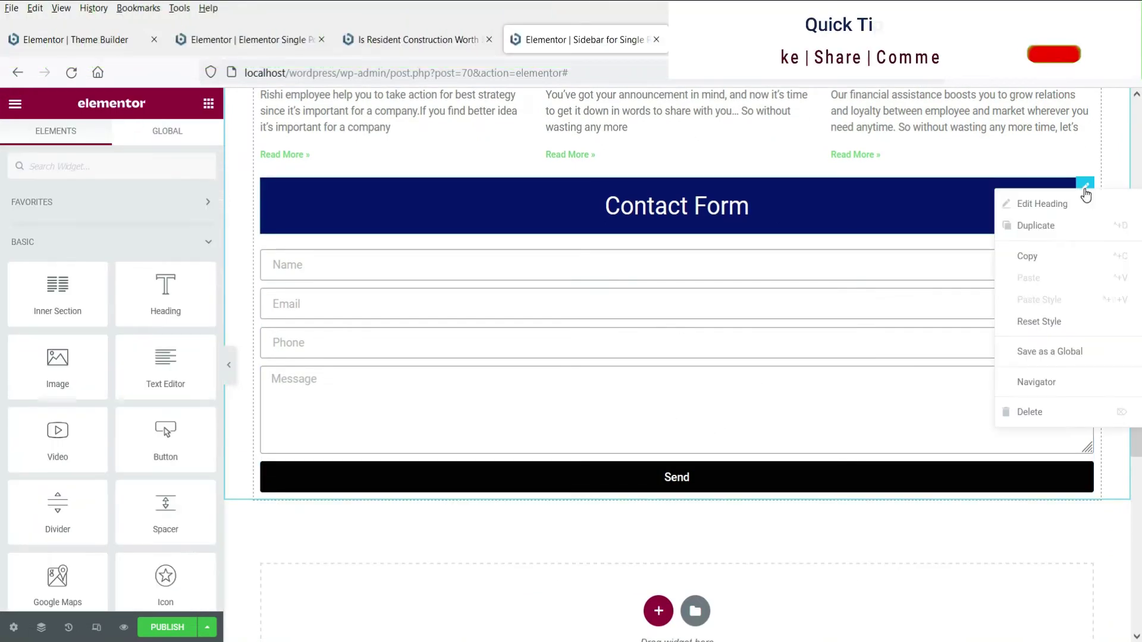
click(1074, 230)
scroll(1053, 235, down, 4)
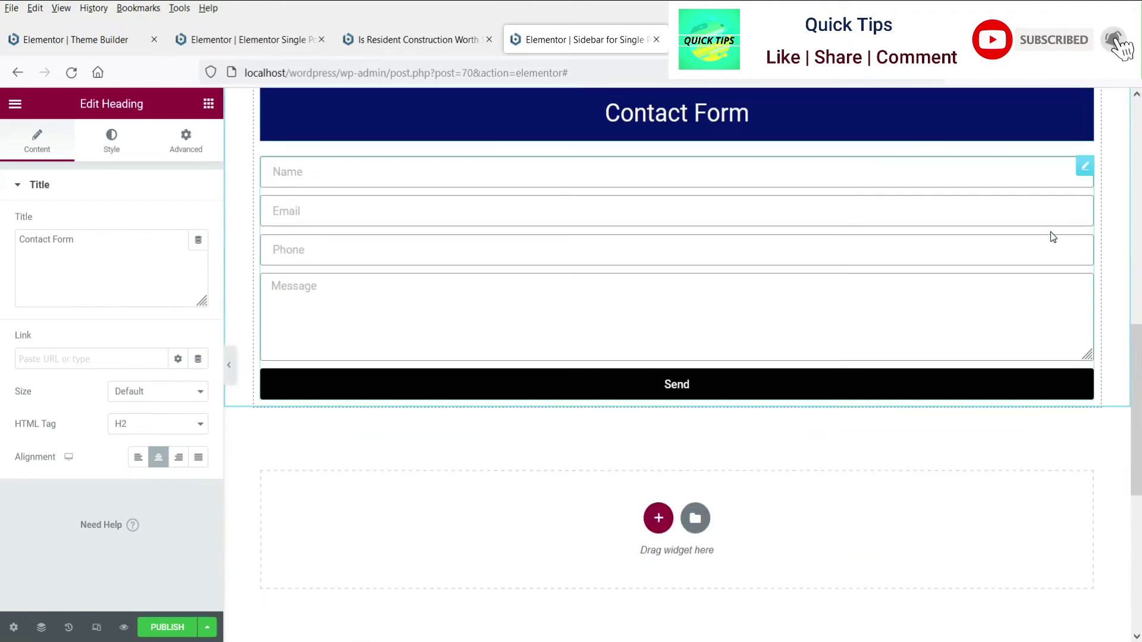
scroll(1071, 214, up, 2)
drag(1085, 182, 1012, 410)
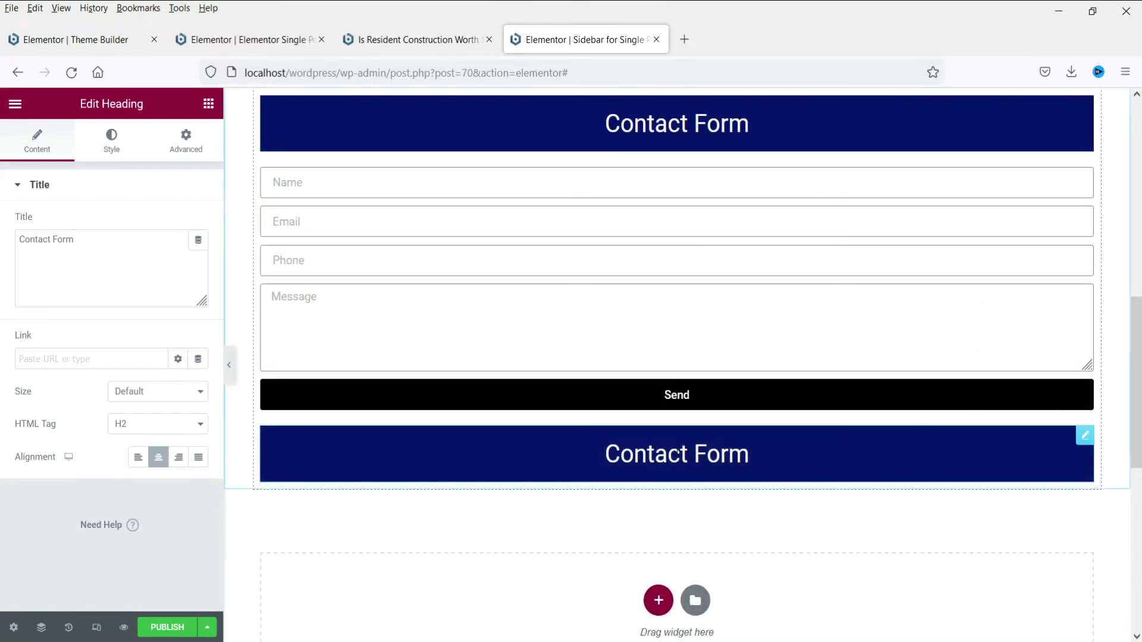
click(116, 251)
triple_click(117, 251)
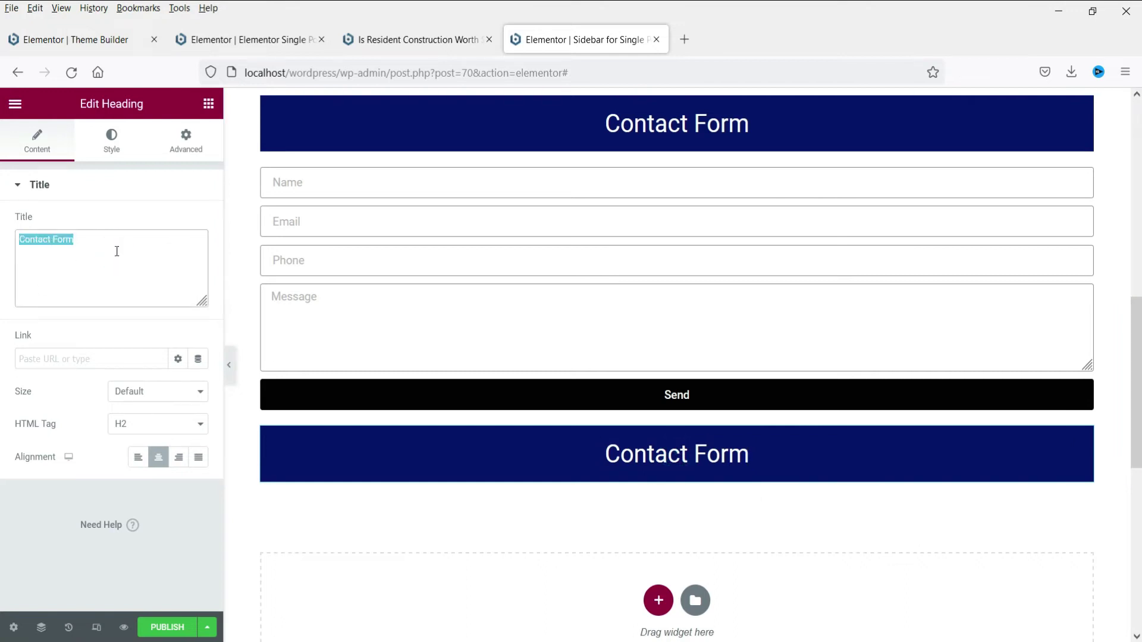
text(Gallery)
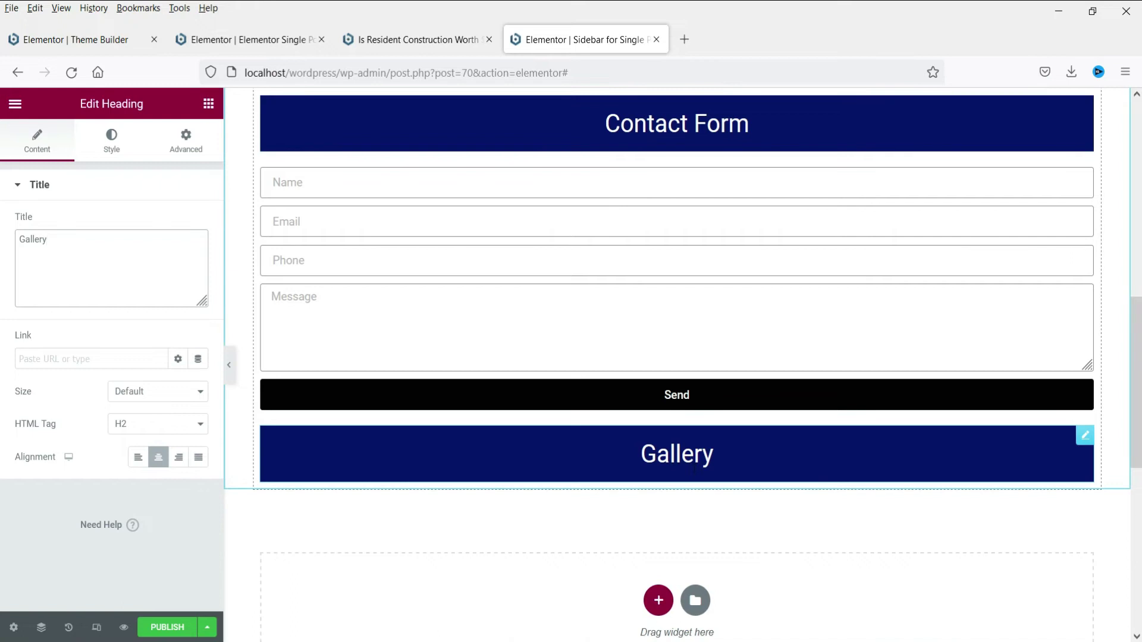
click(208, 104)
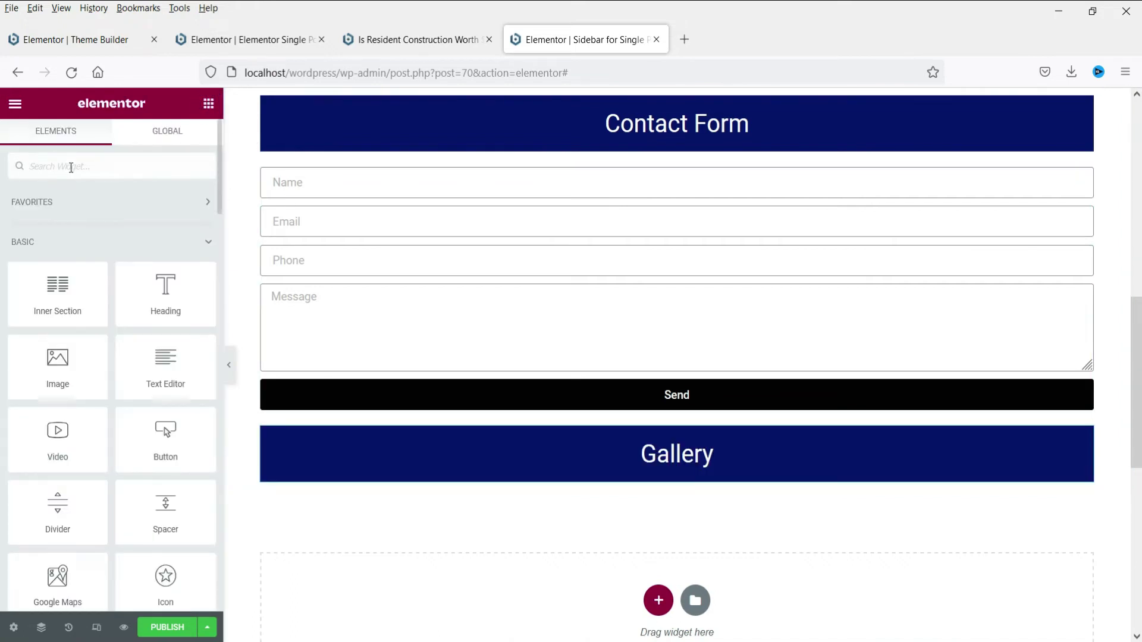
Add a Basic Gallery widget under the Gallery heading set to 2 columns
text(gal)
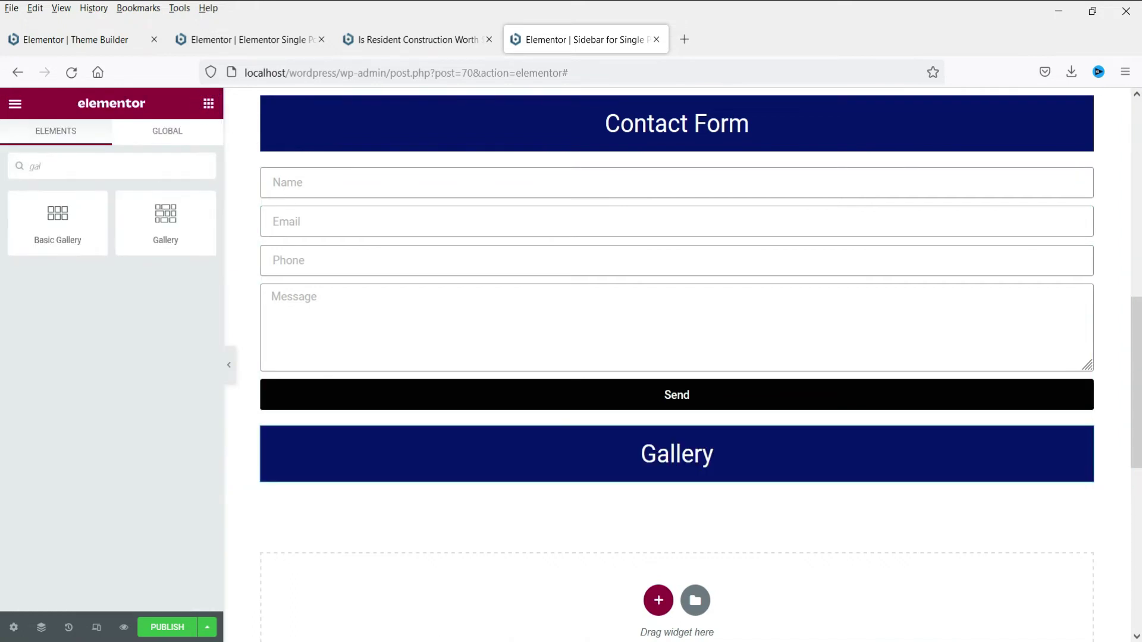
drag(69, 230, 601, 483)
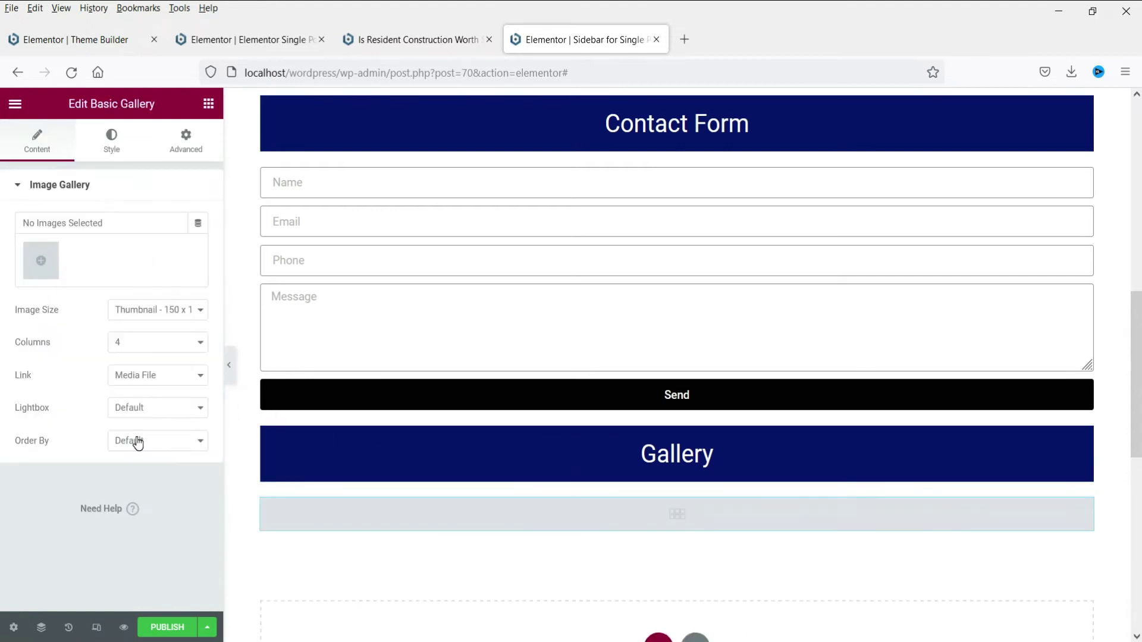
click(135, 344)
click(138, 381)
Fill the gallery with the saw, drafting plans, cranes and desk-keyboard photos
click(54, 264)
click(241, 292)
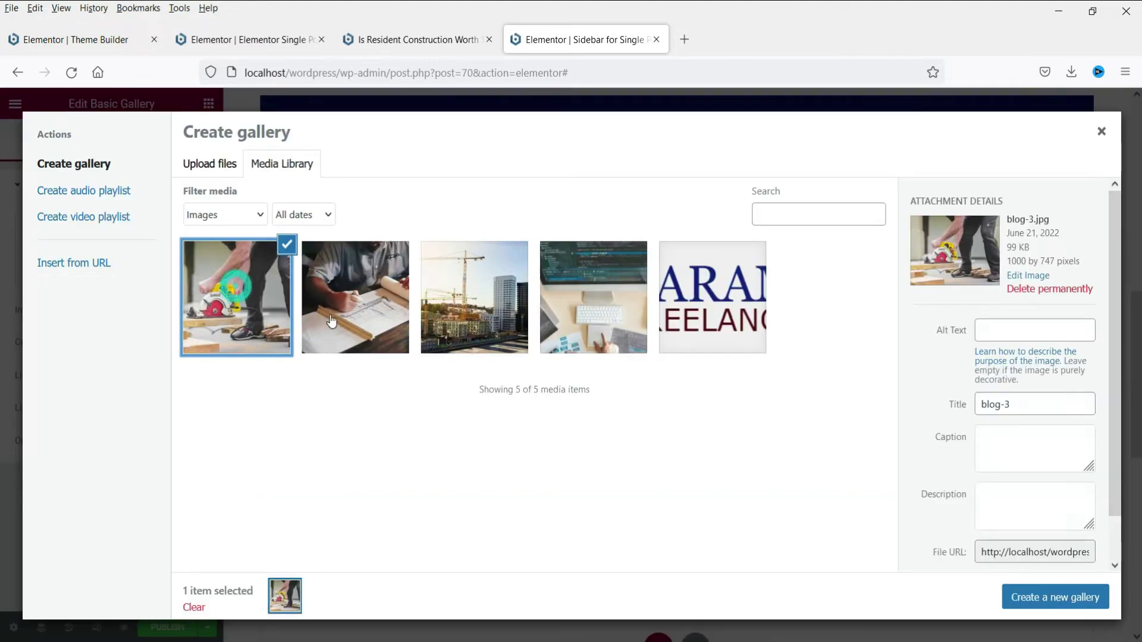
click(329, 313)
click(470, 312)
click(565, 307)
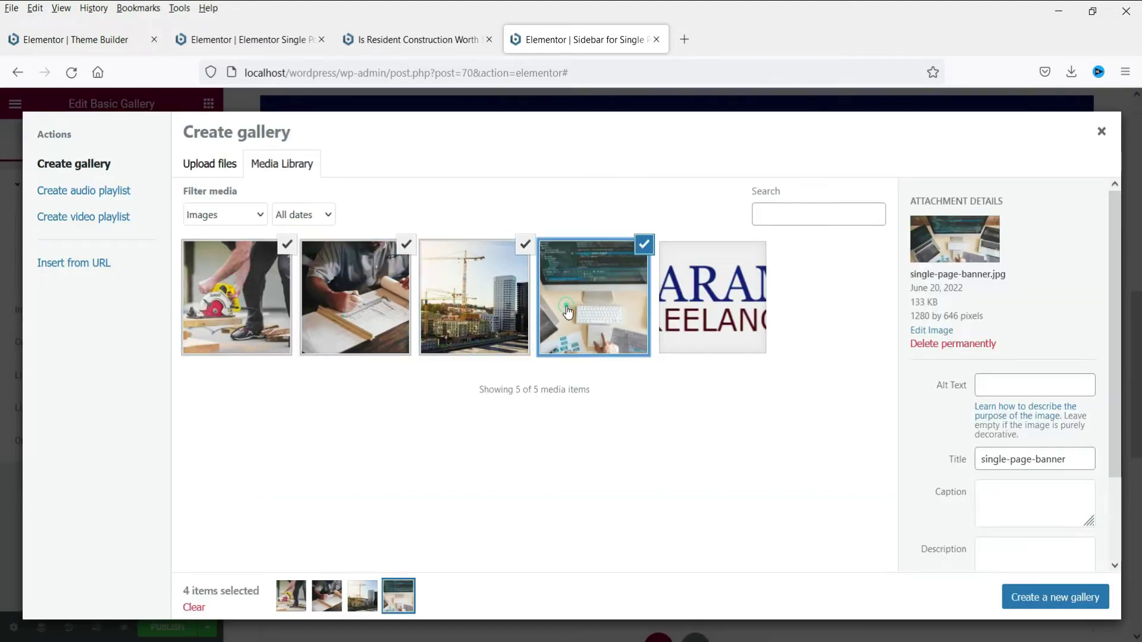
click(1056, 598)
click(1055, 598)
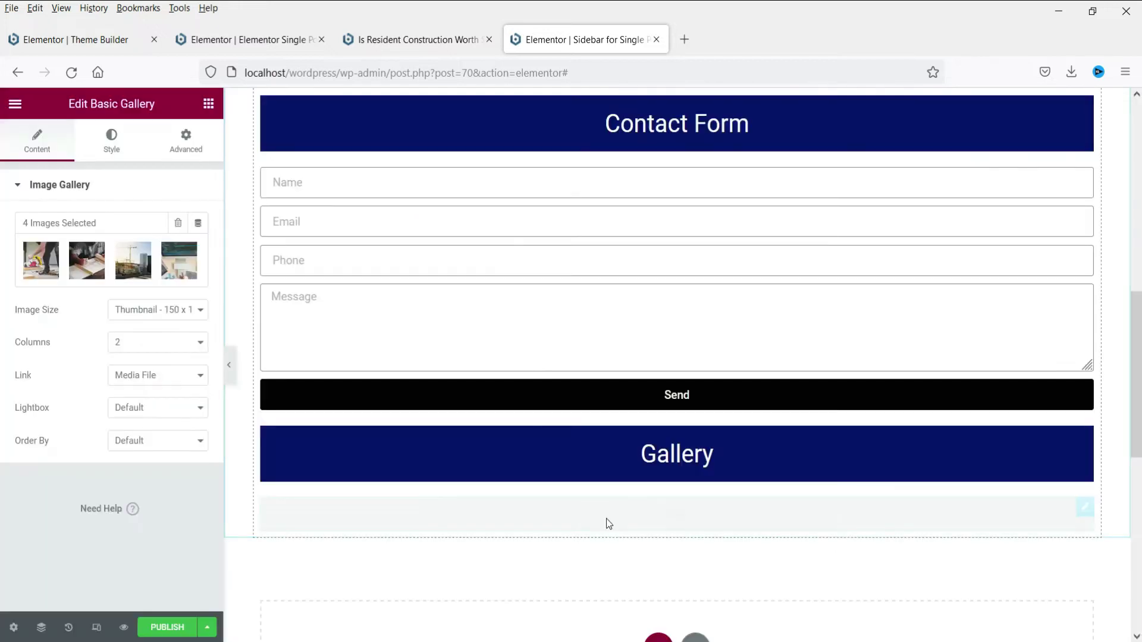
Show the sidebar gallery images at Full size with Custom spacing between them
scroll(607, 525, down, 3)
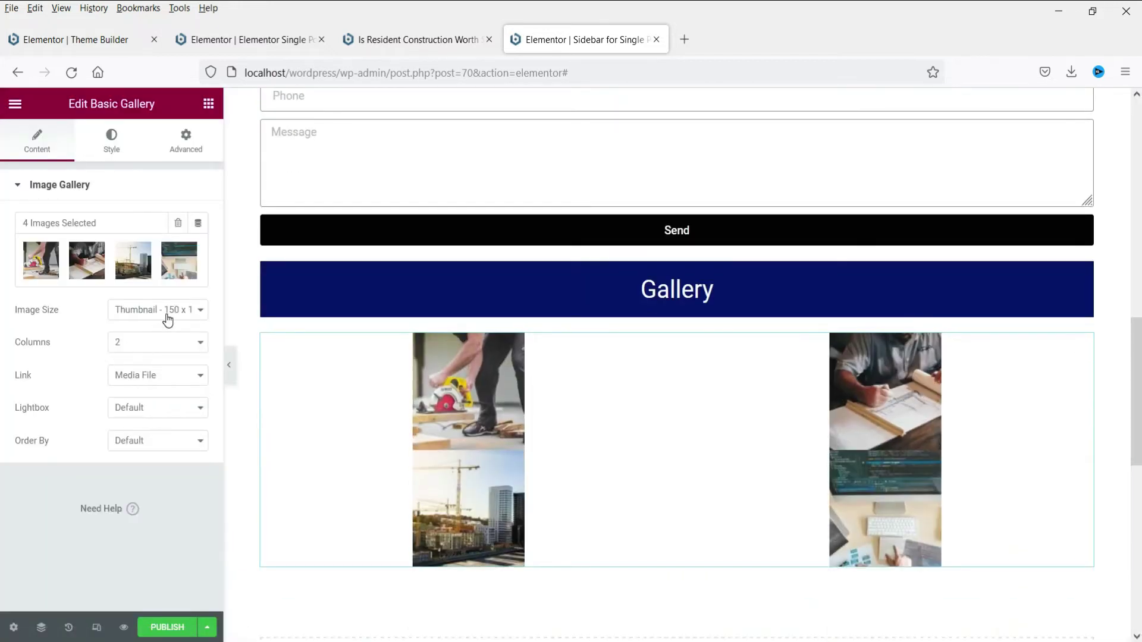
click(169, 320)
click(143, 435)
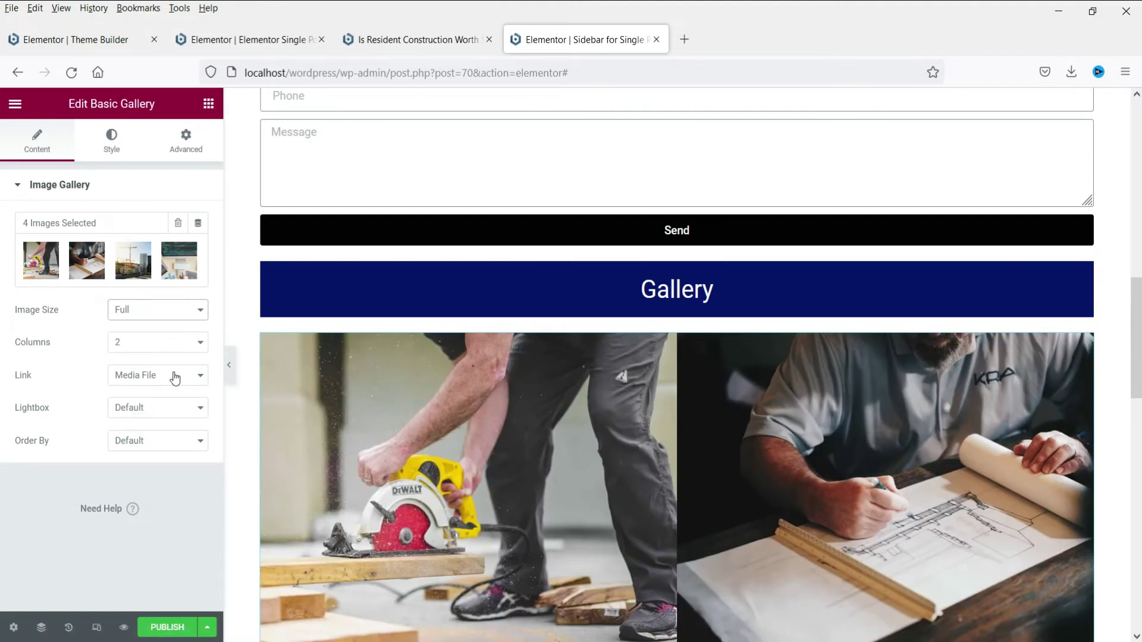
click(116, 141)
click(156, 223)
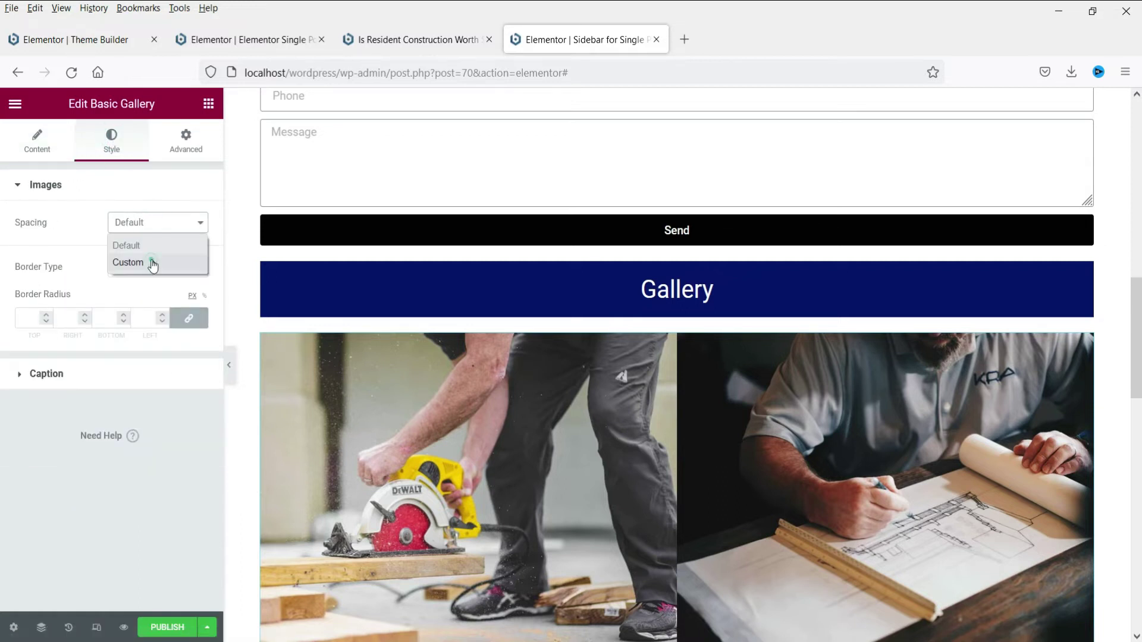
click(153, 262)
Publish the sidebar template with gallery spacing 15, then return to the Single Post editor
scroll(654, 429, down, 5)
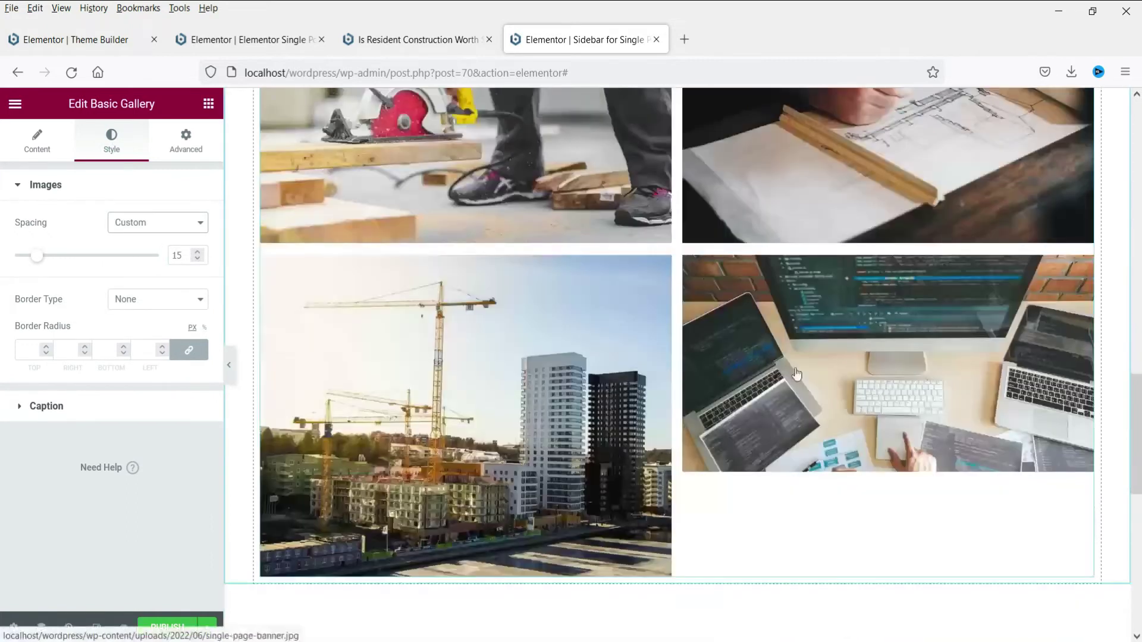
scroll(623, 386, down, 3)
scroll(623, 386, up, 5)
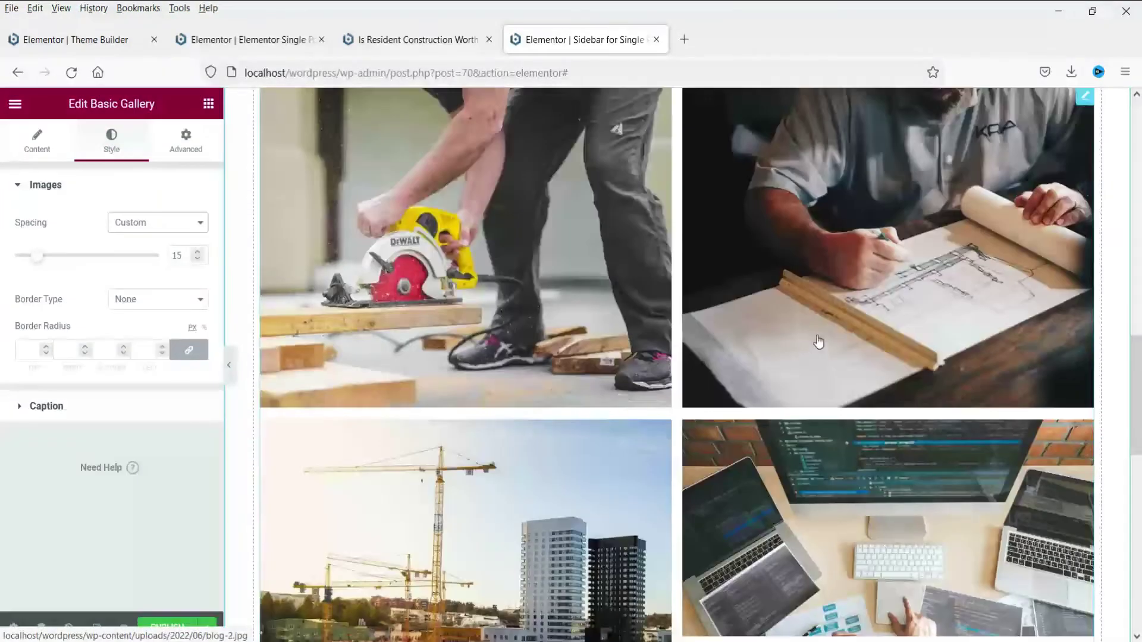
scroll(689, 363, up, 10)
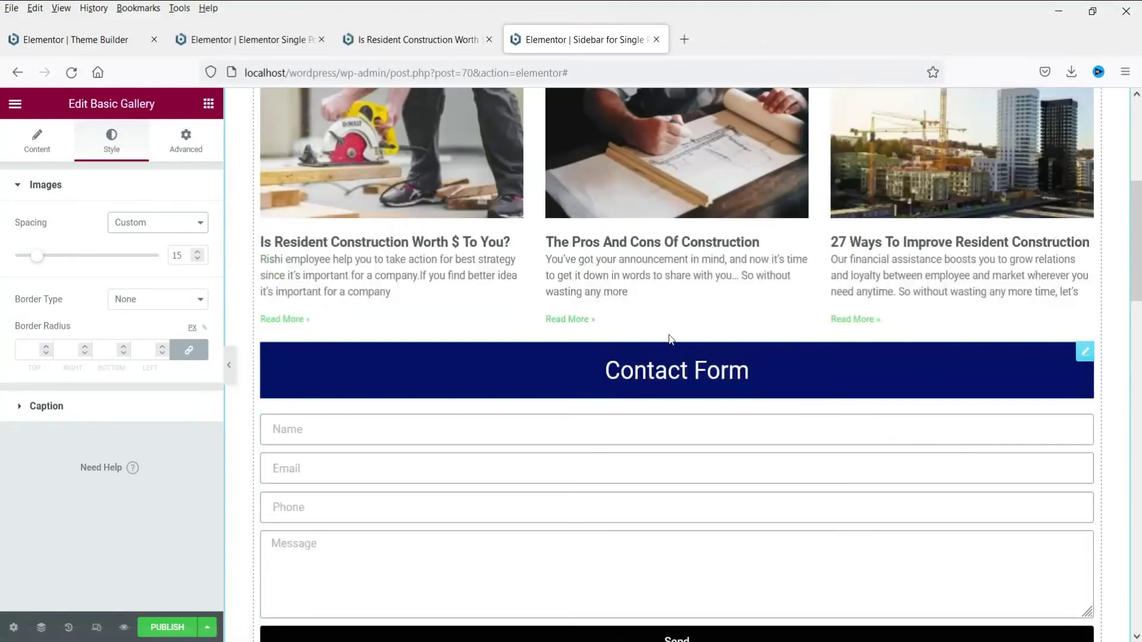
scroll(651, 420, up, 5)
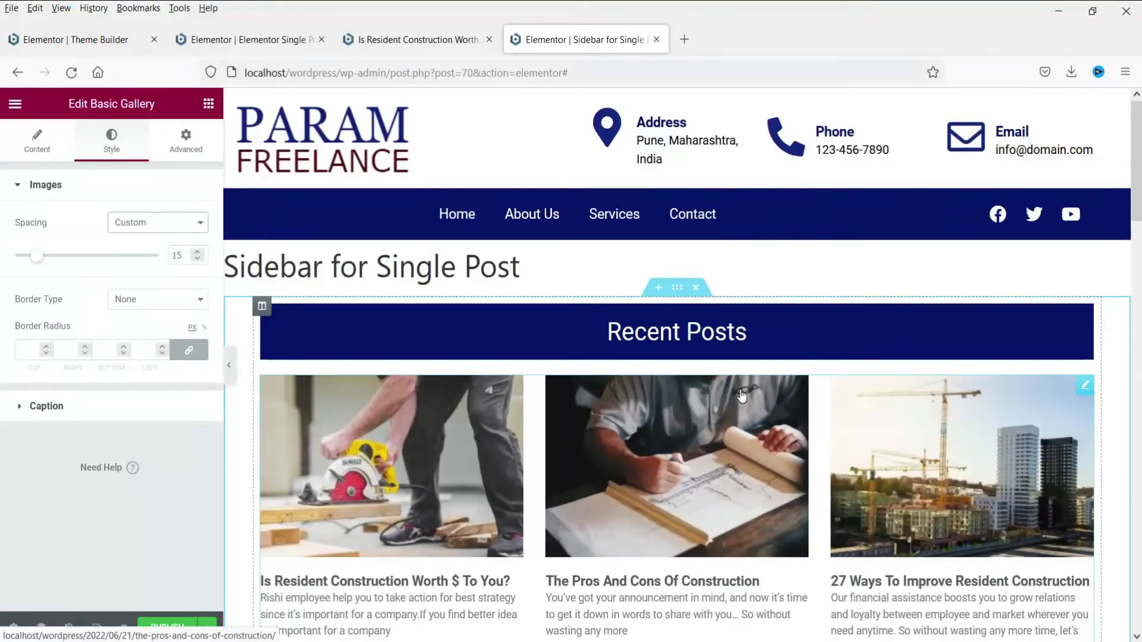
click(167, 632)
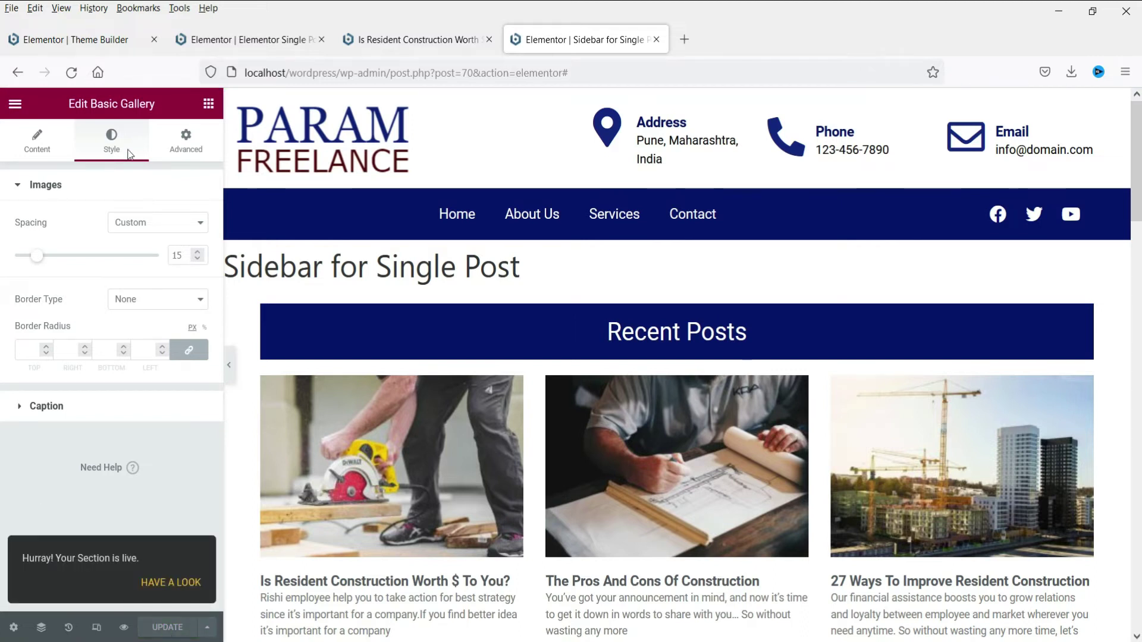
click(258, 39)
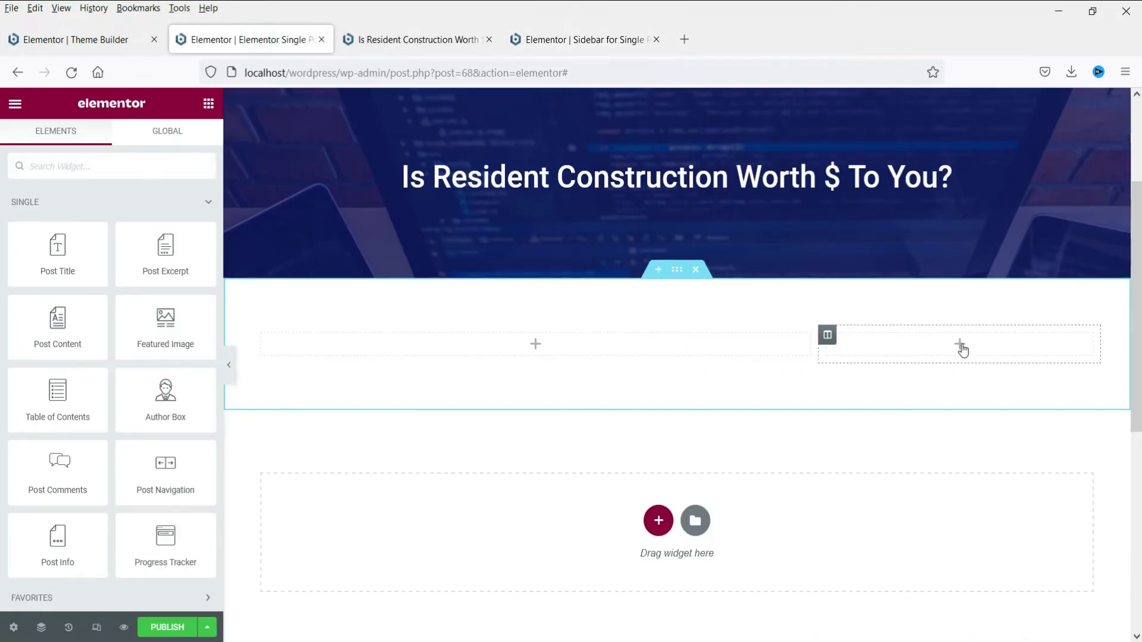
Search the widgets for 'templ' and drop a Template widget into the right column
click(76, 162)
text(templ)
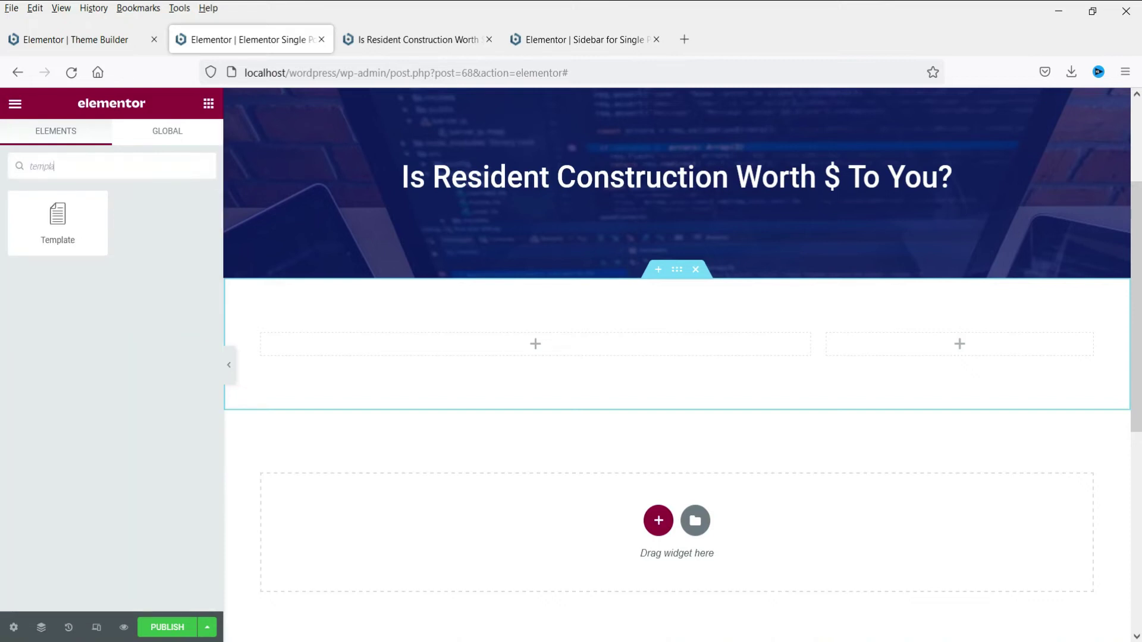
drag(25, 226, 915, 352)
Point the Template widget at 'Sidebar for Single Post' and go back to the sidebar editor
click(163, 243)
click(118, 271)
text(sidebar)
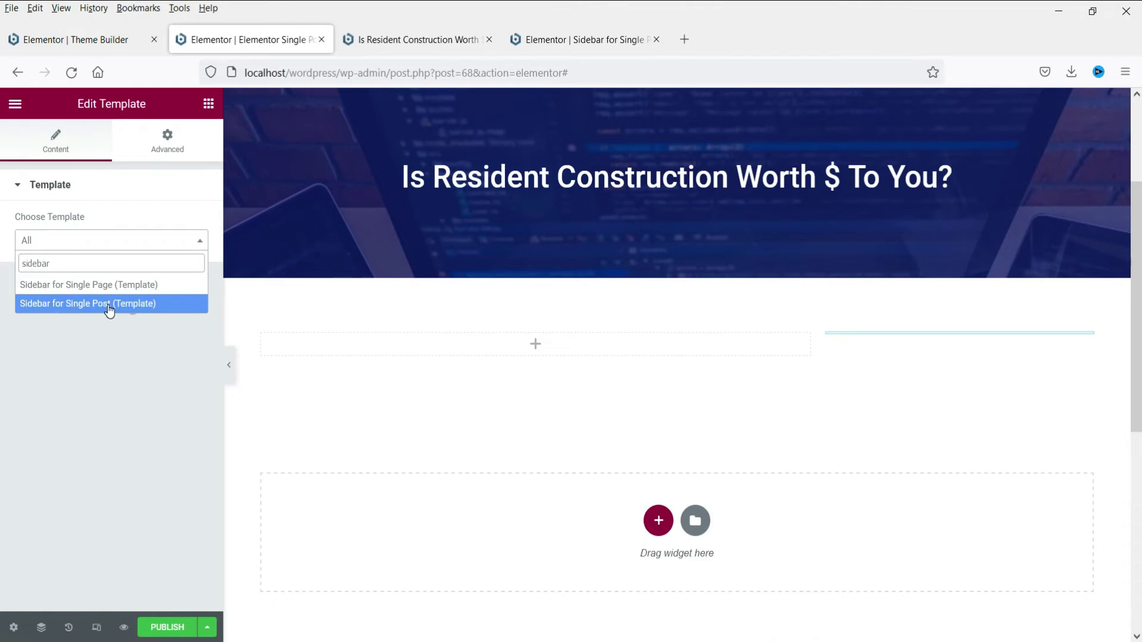
click(108, 304)
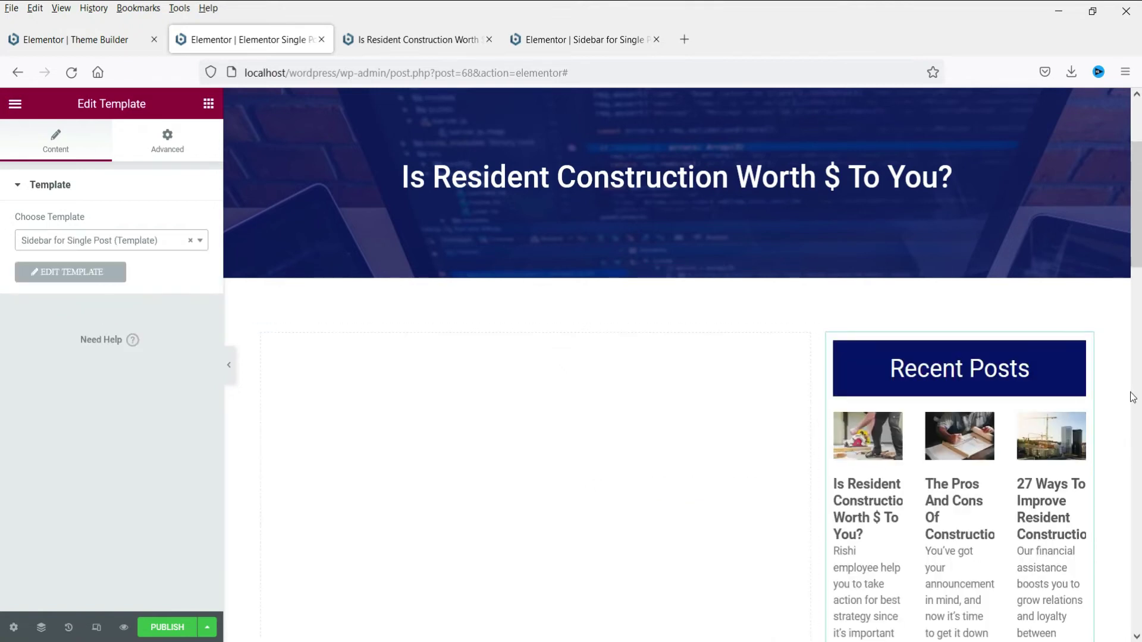
scroll(996, 359, down, 4)
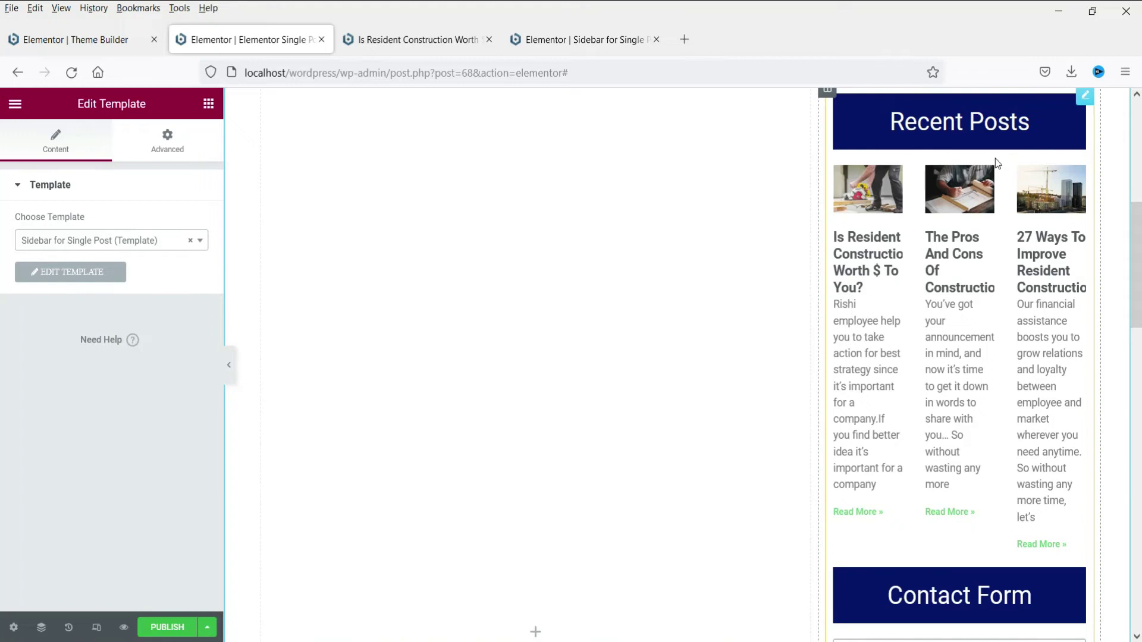
scroll(981, 238, down, 8)
scroll(973, 252, down, 4)
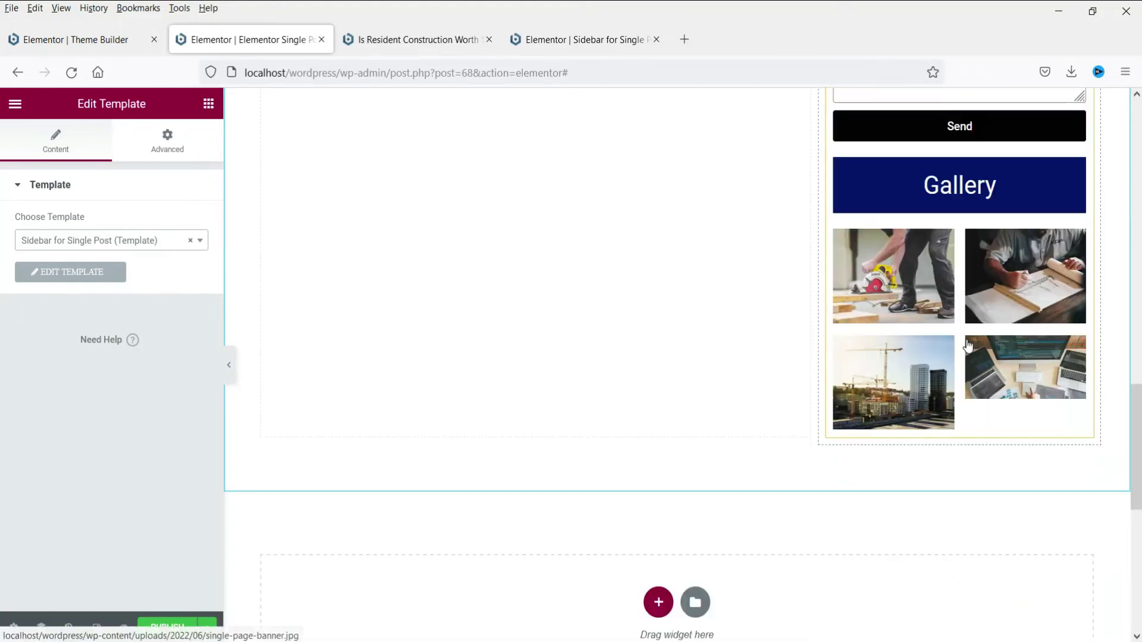
scroll(989, 389, up, 13)
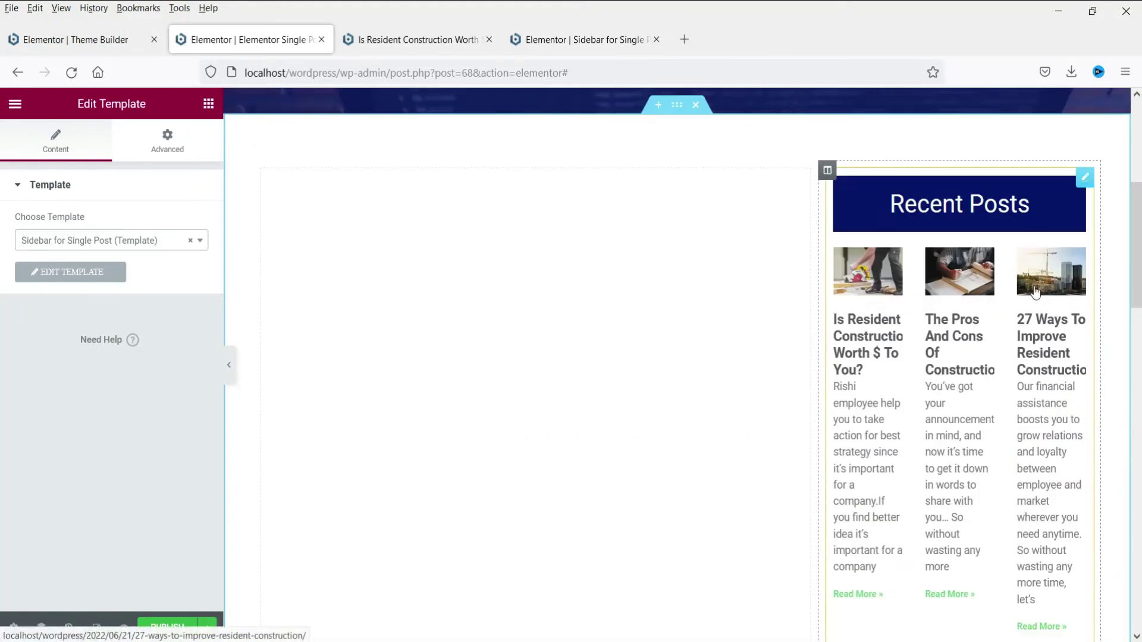
click(569, 41)
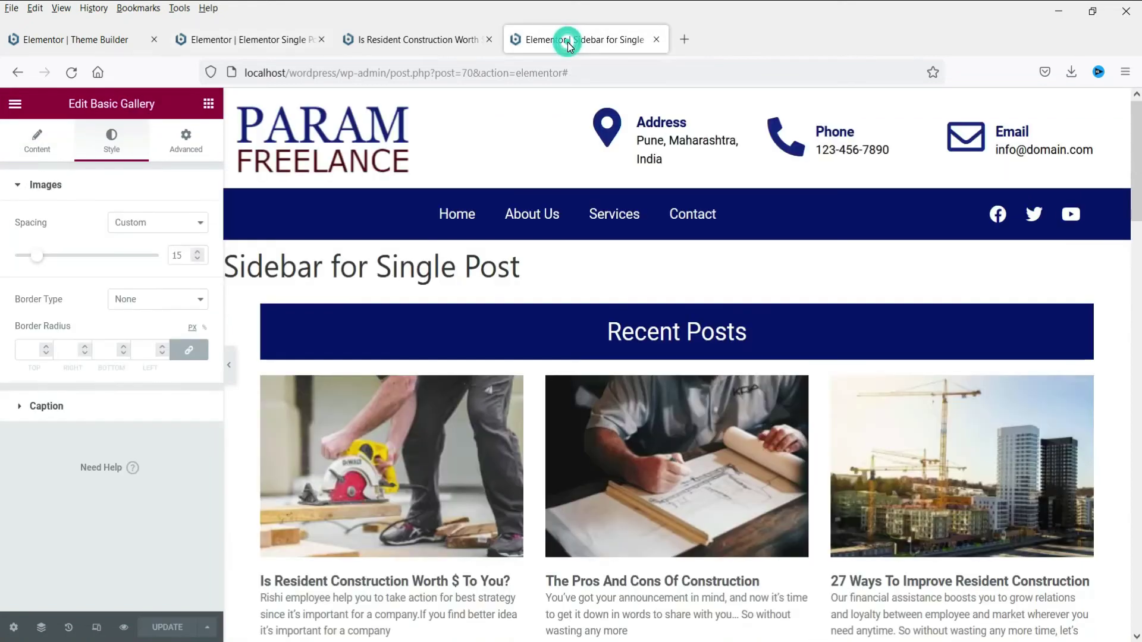
Set the sidebar's recent posts widget to 1 column
scroll(565, 196, down, 3)
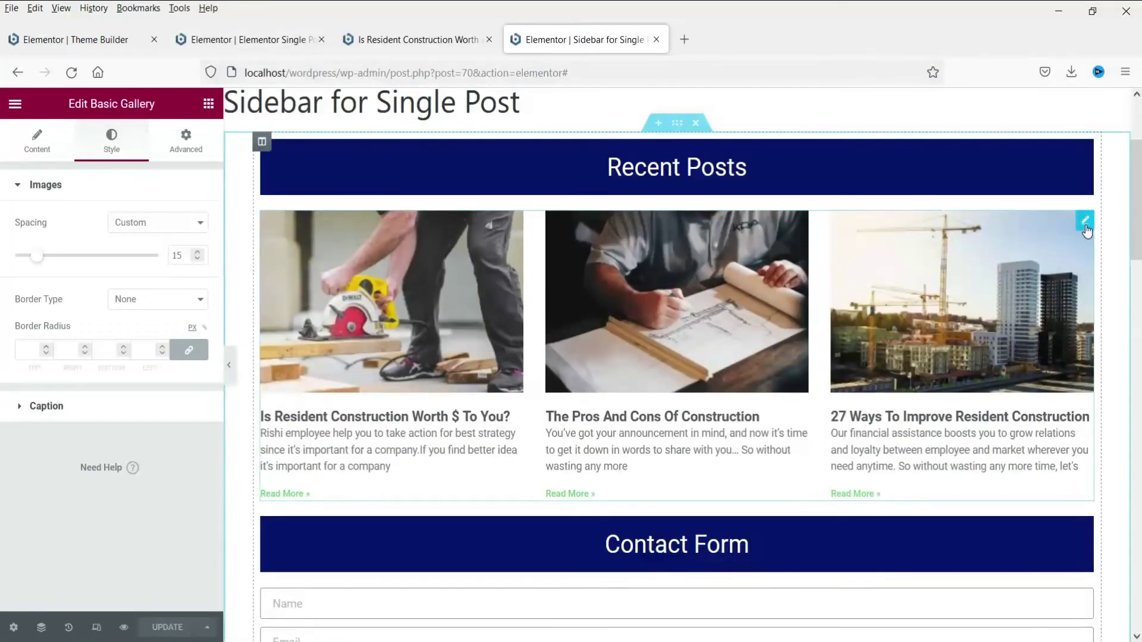
click(1086, 226)
click(134, 254)
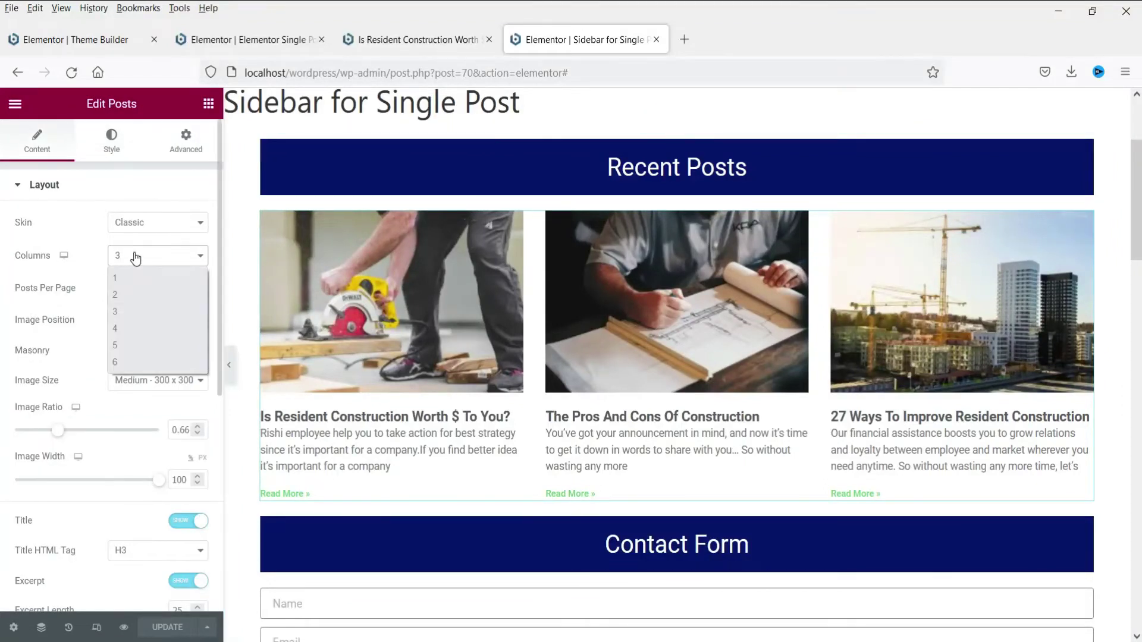
click(119, 278)
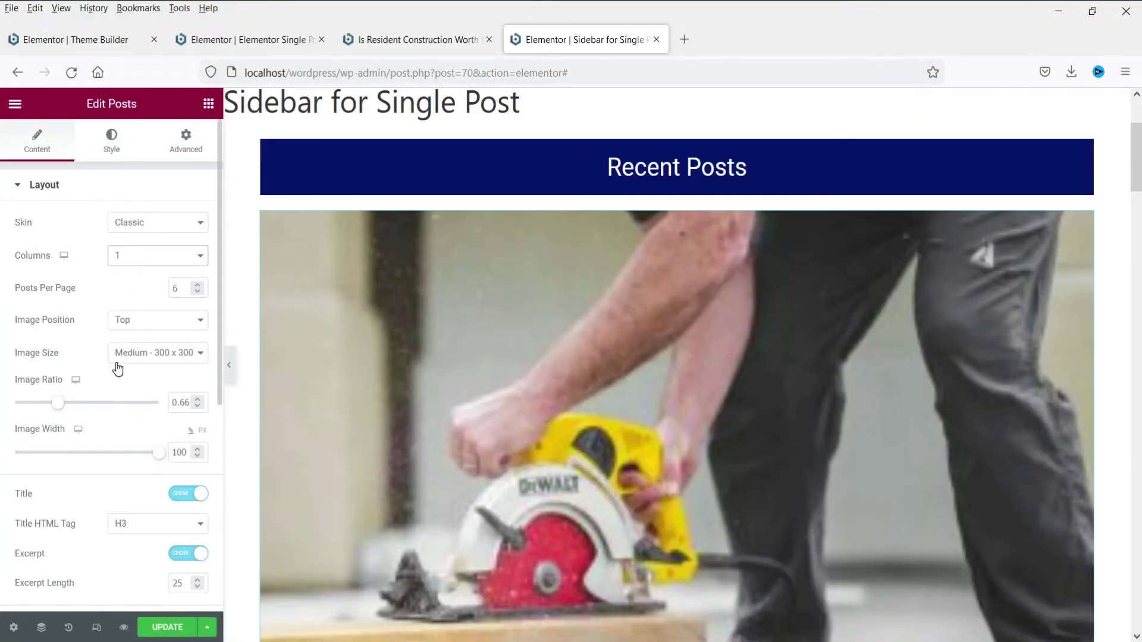
Hide excerpts and Read More links, update the sidebar, and return to the Single Post editor
scroll(861, 377, down, 10)
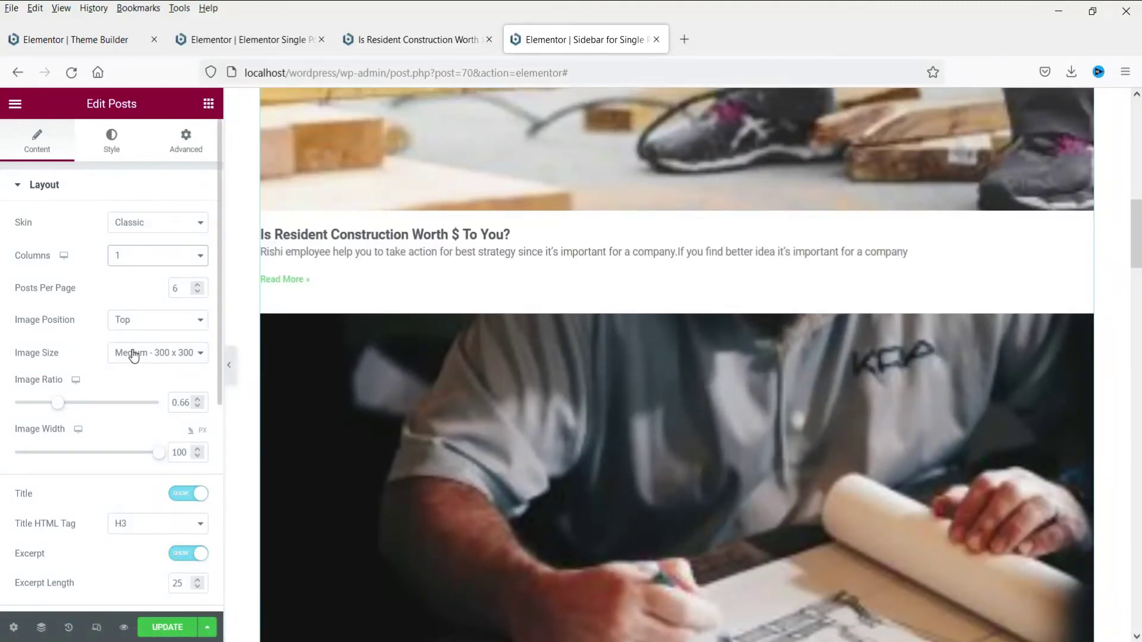
scroll(65, 309, down, 5)
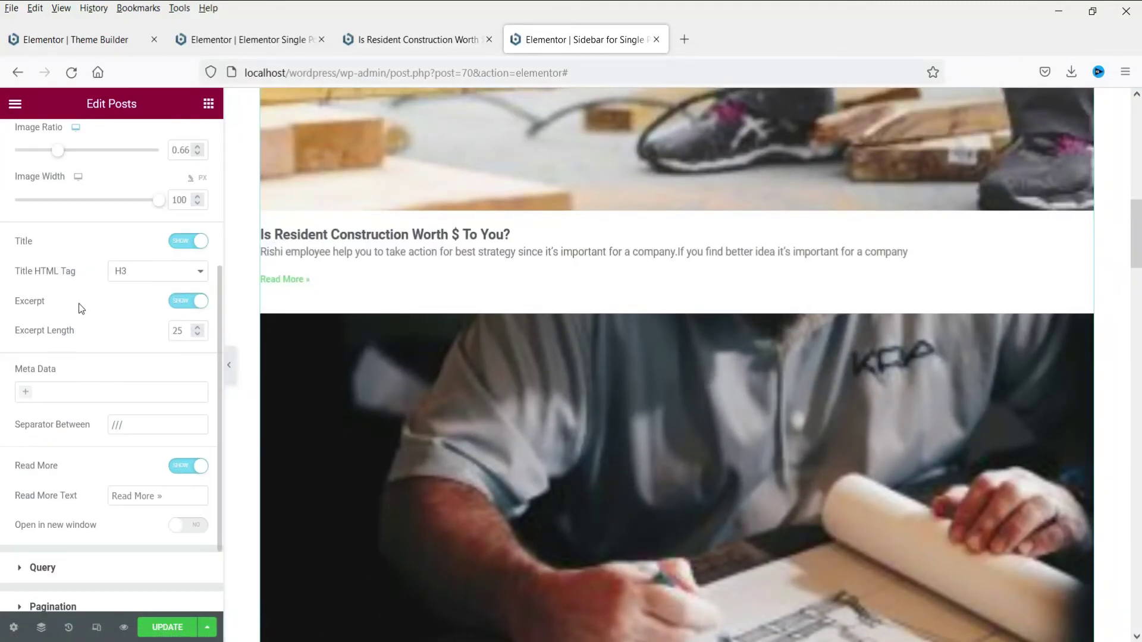
scroll(109, 383, down, 2)
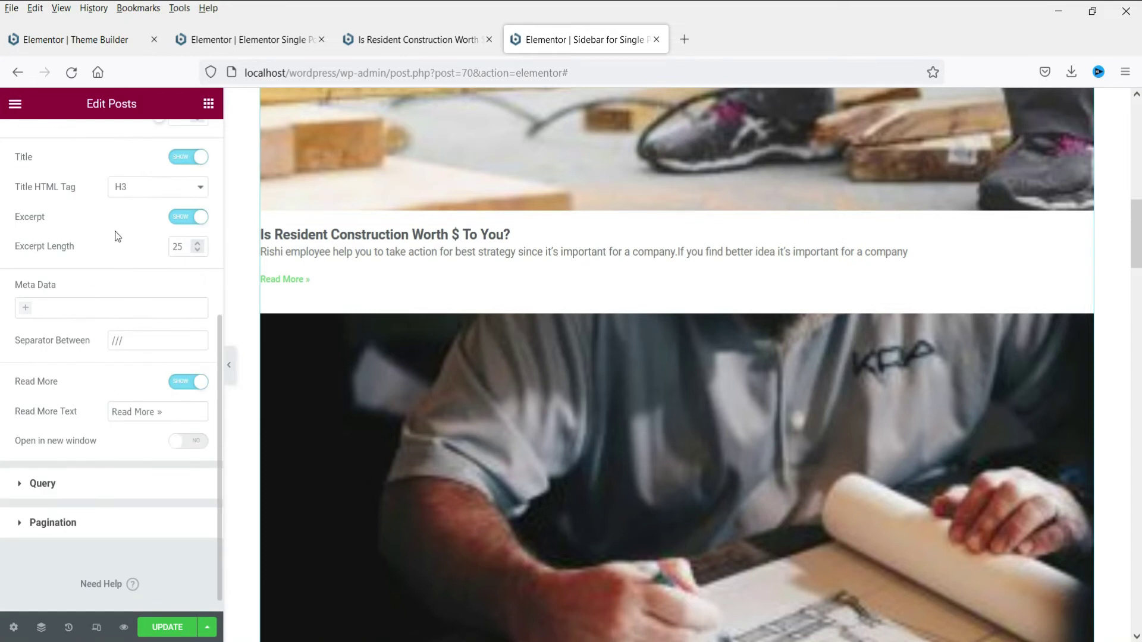
scroll(118, 237, up, 2)
click(176, 301)
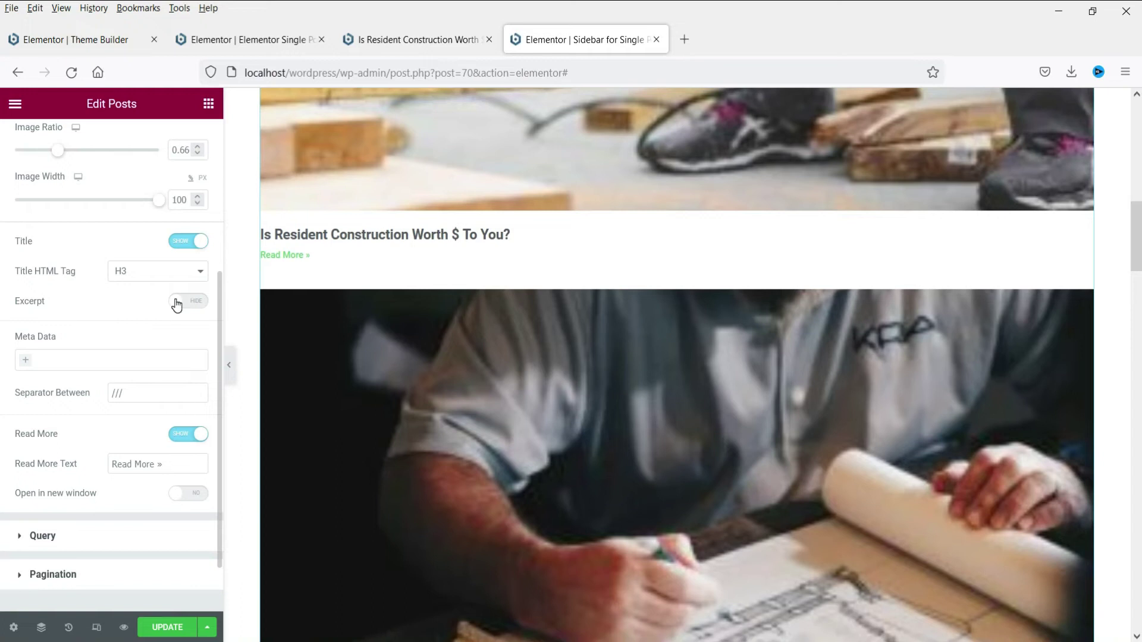
click(177, 440)
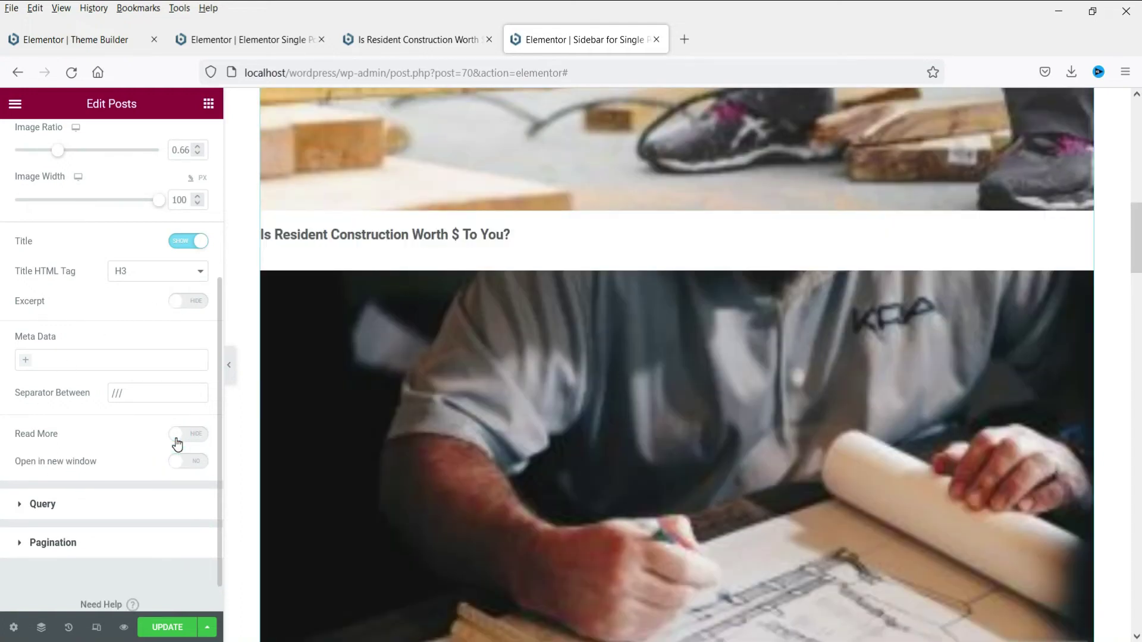
click(173, 630)
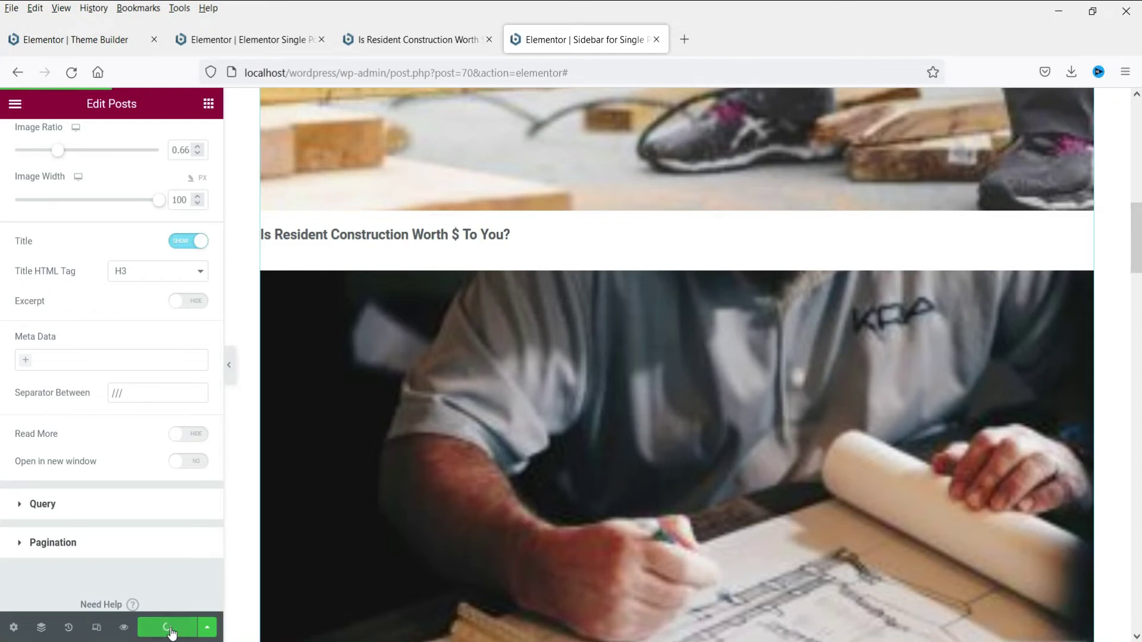
click(240, 42)
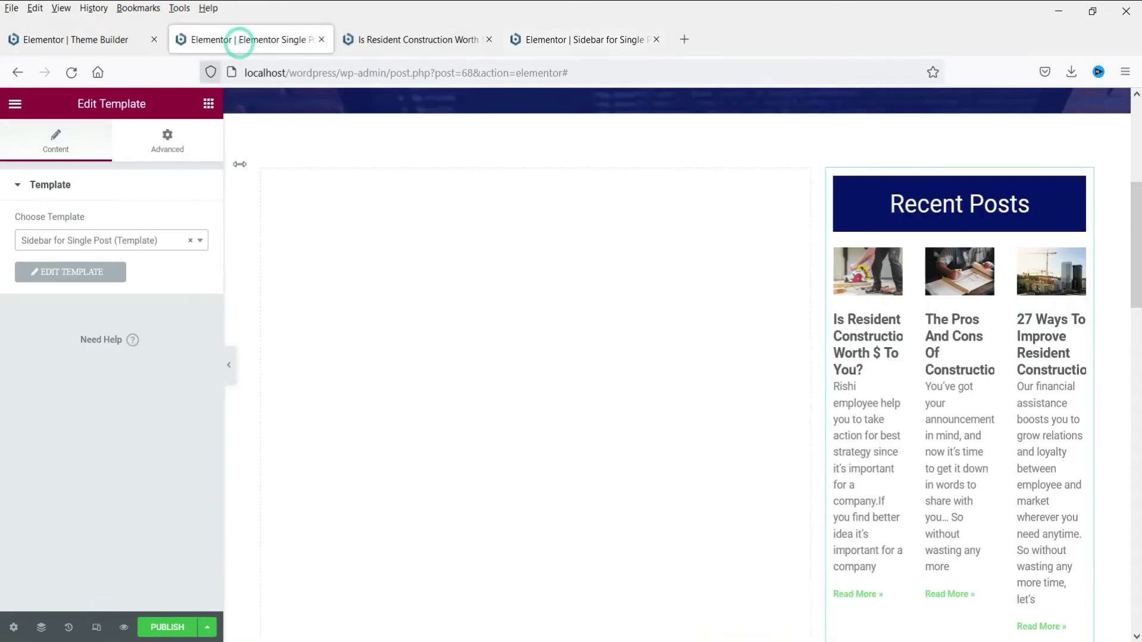
Publish the Single Post template with display condition Include > Posts > All
scroll(536, 477, down, 10)
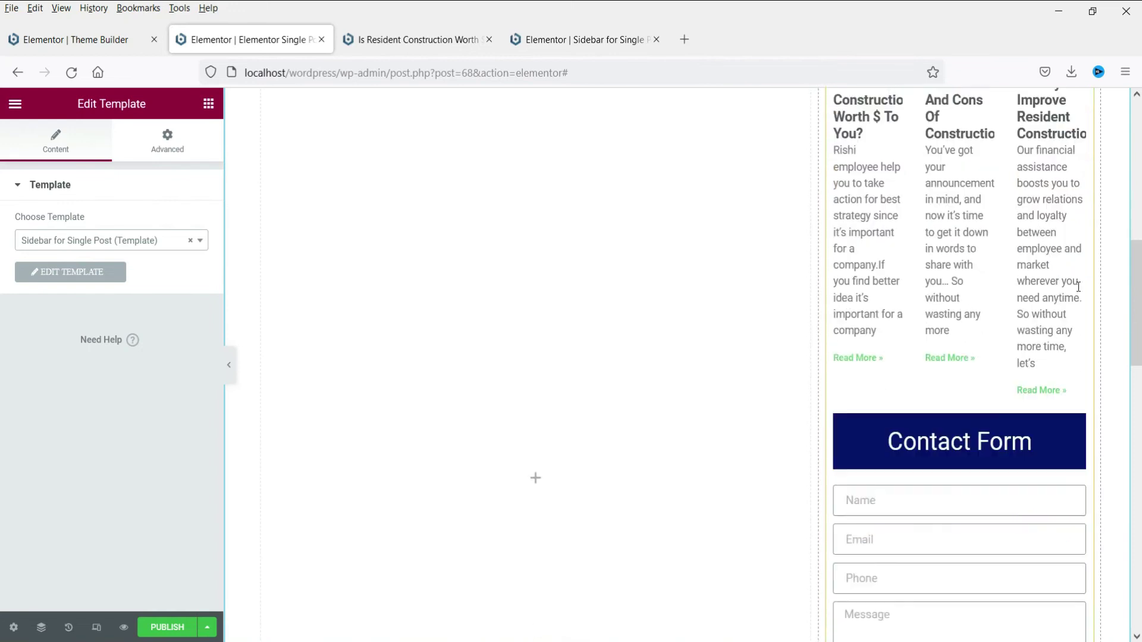
scroll(995, 351, up, 3)
scroll(995, 331, up, 10)
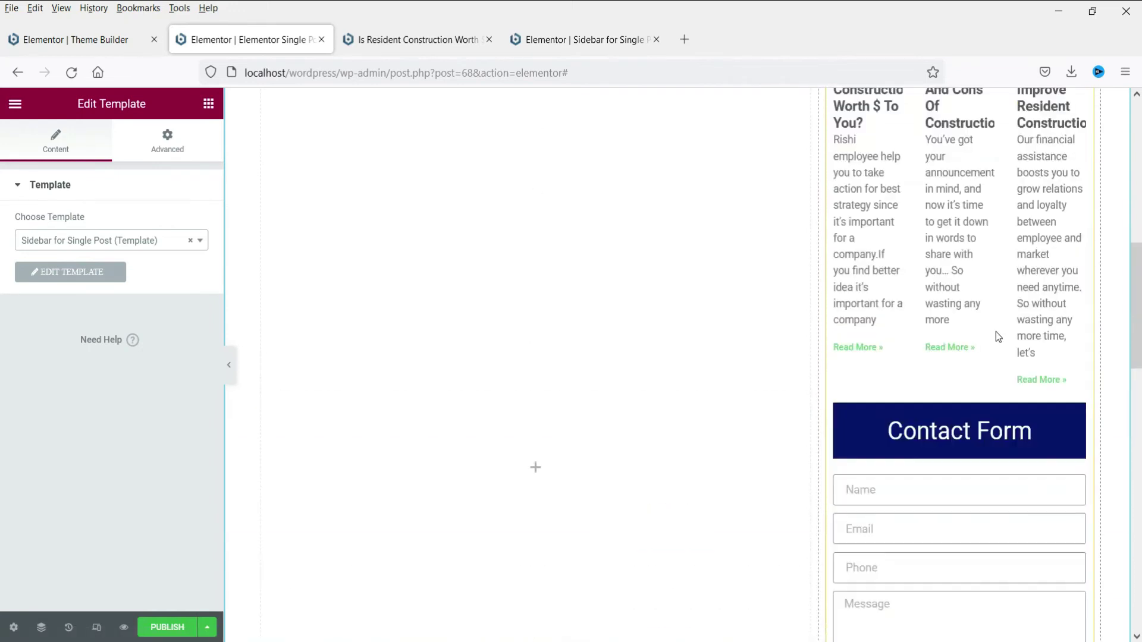
scroll(995, 326, down, 5)
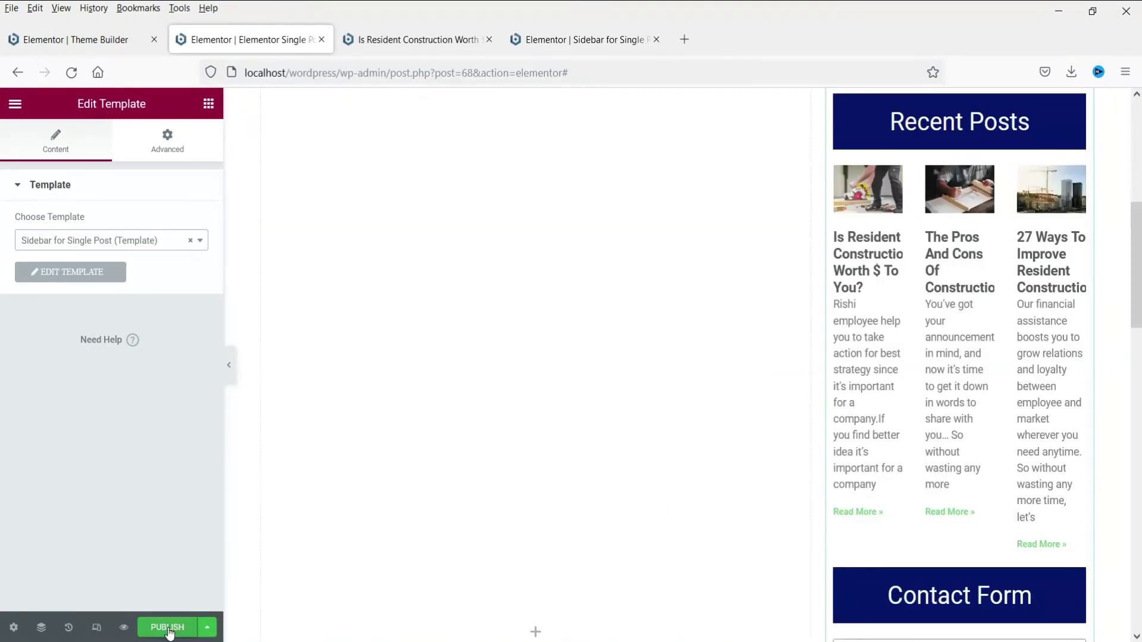
click(167, 627)
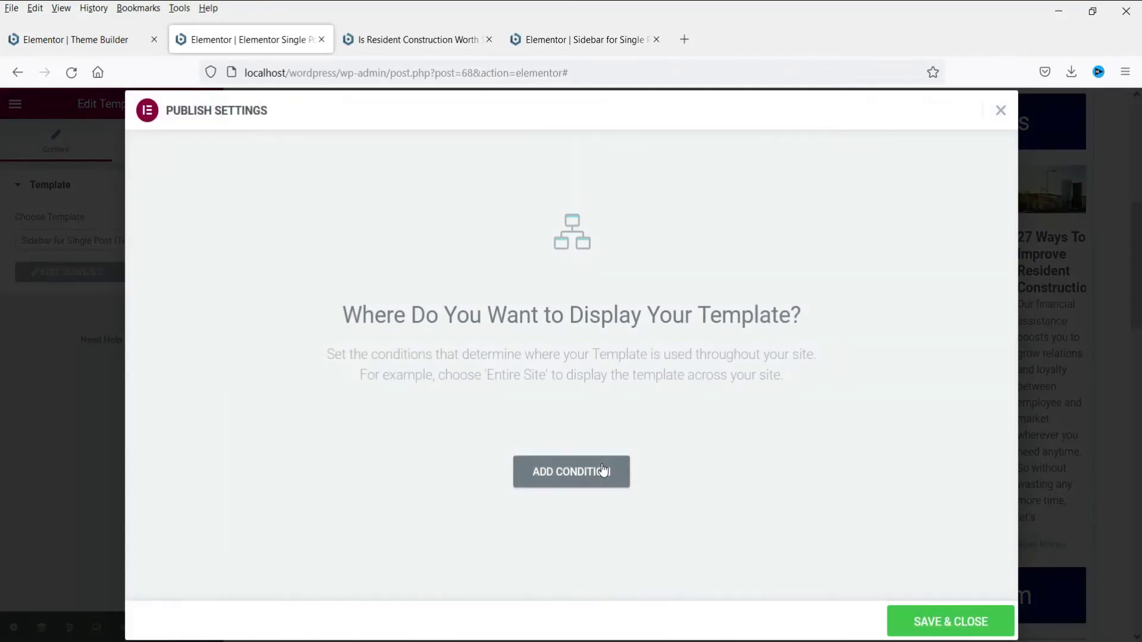
click(586, 478)
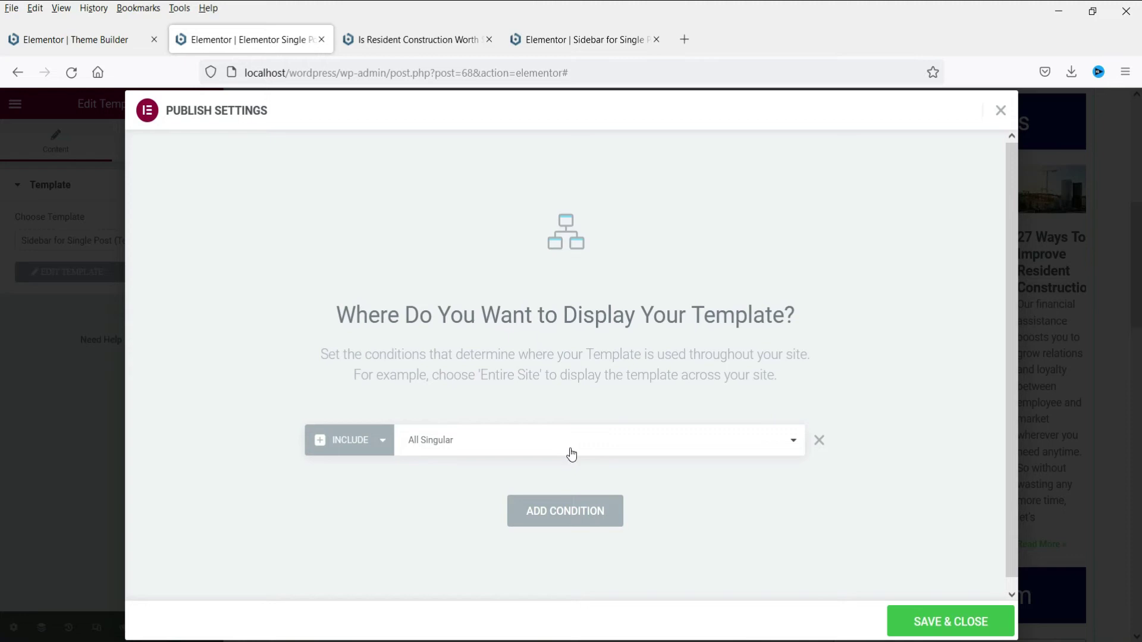
click(629, 452)
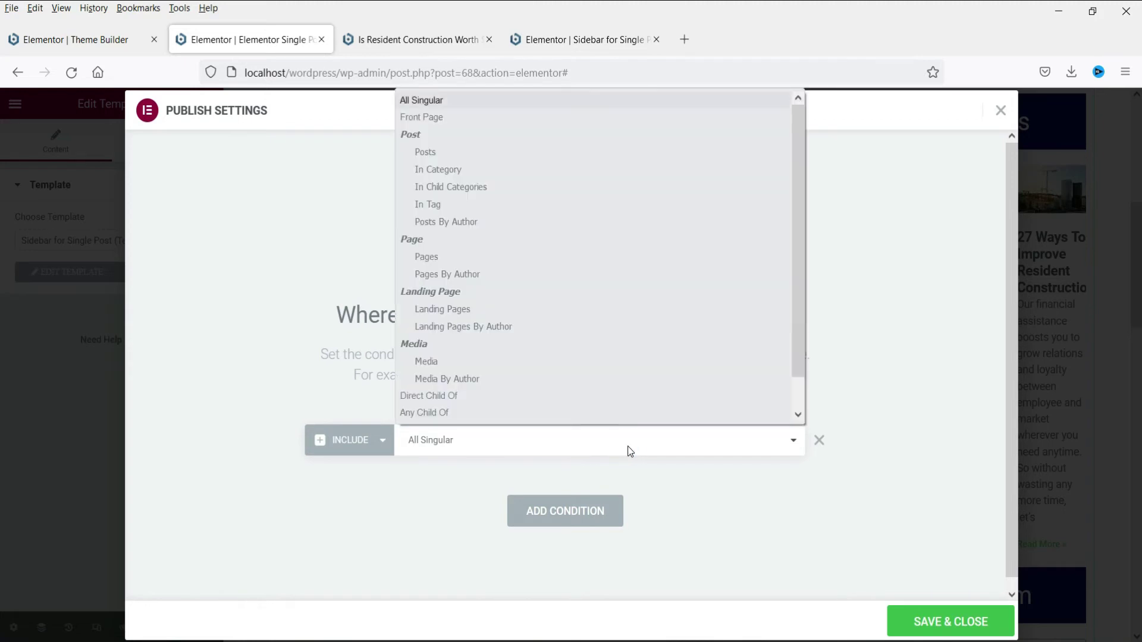
click(531, 156)
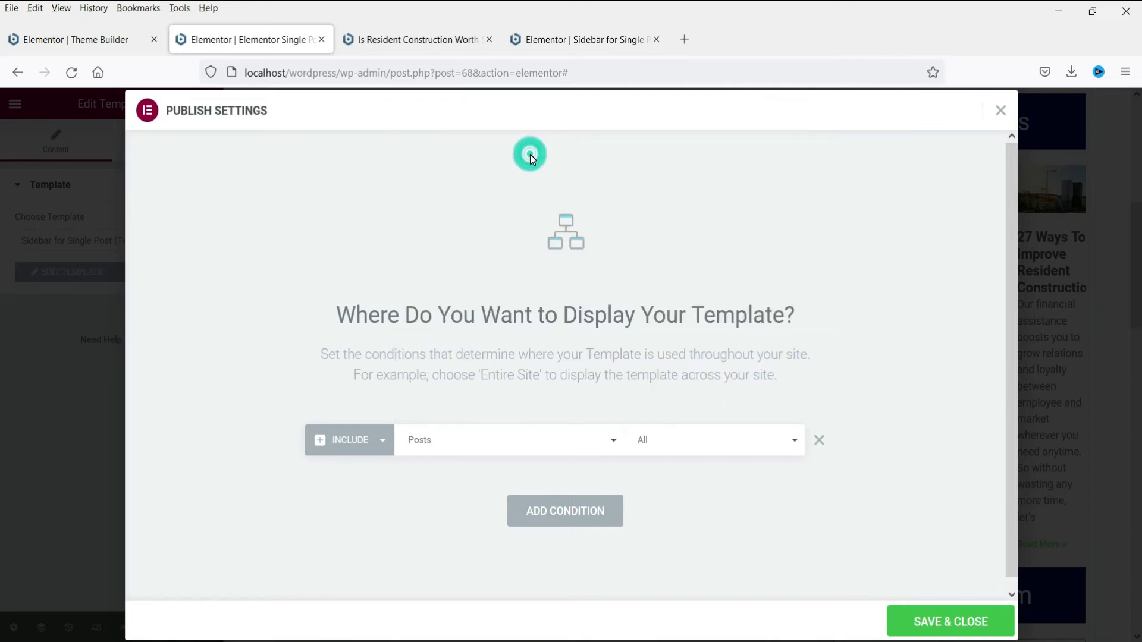
click(783, 451)
click(926, 634)
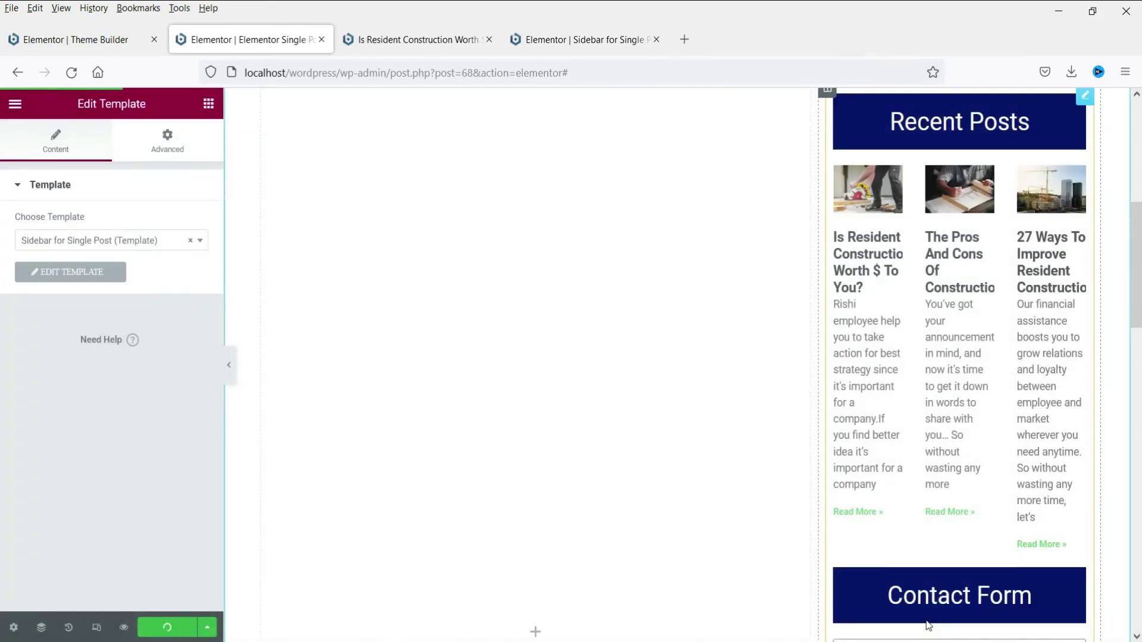
click(76, 40)
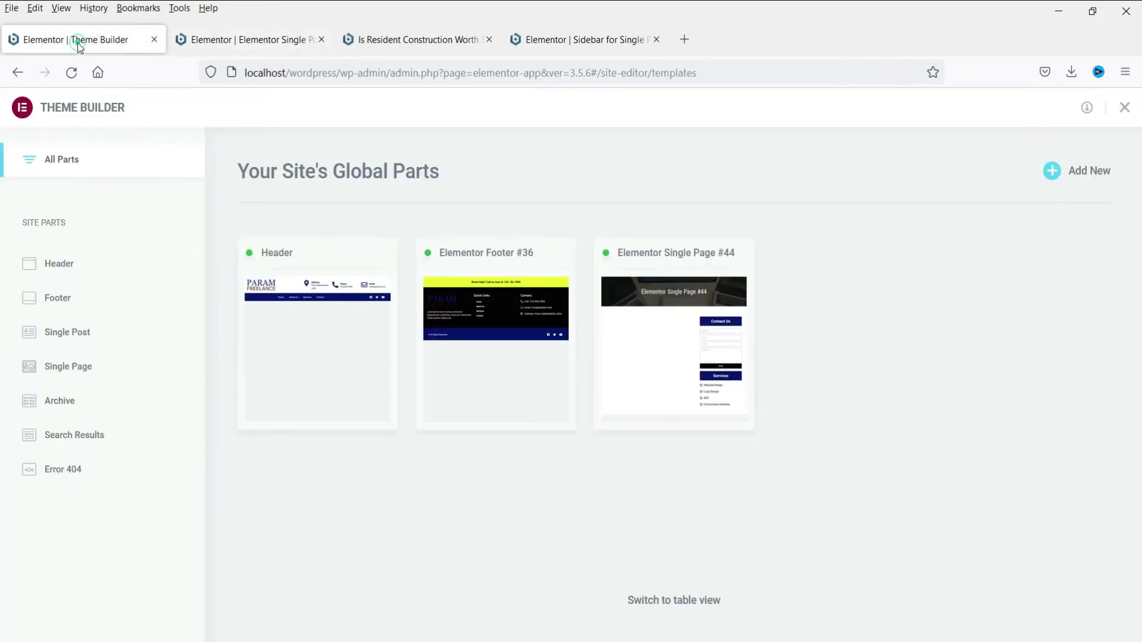
Open the first post from the WordPress Posts list in a new tab
click(396, 42)
mouse_move(68, 107)
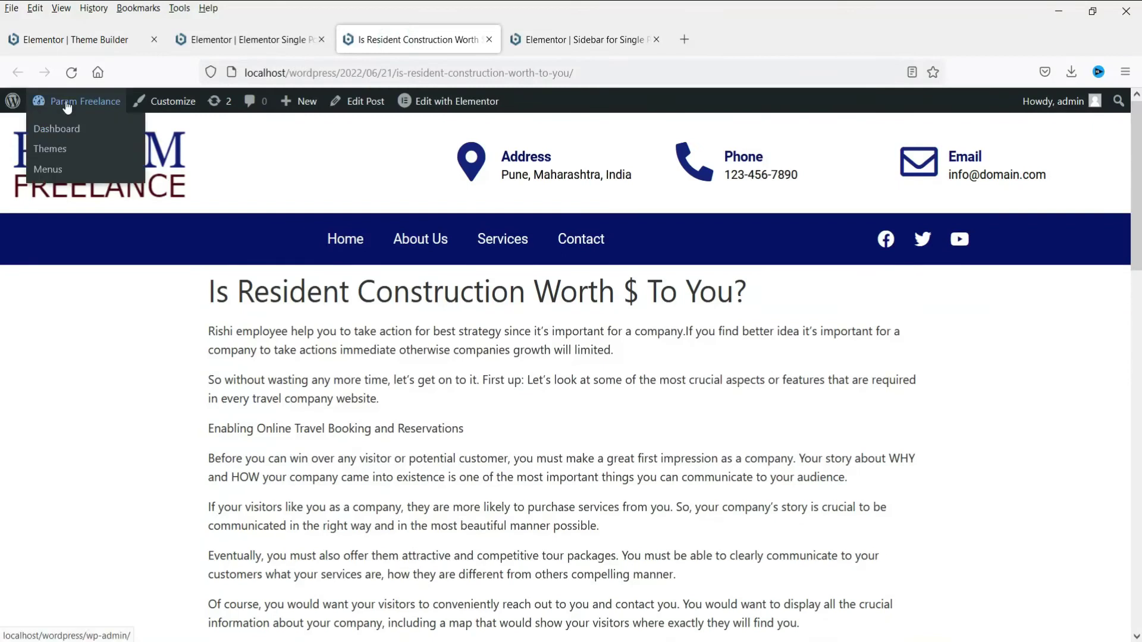
click(60, 129)
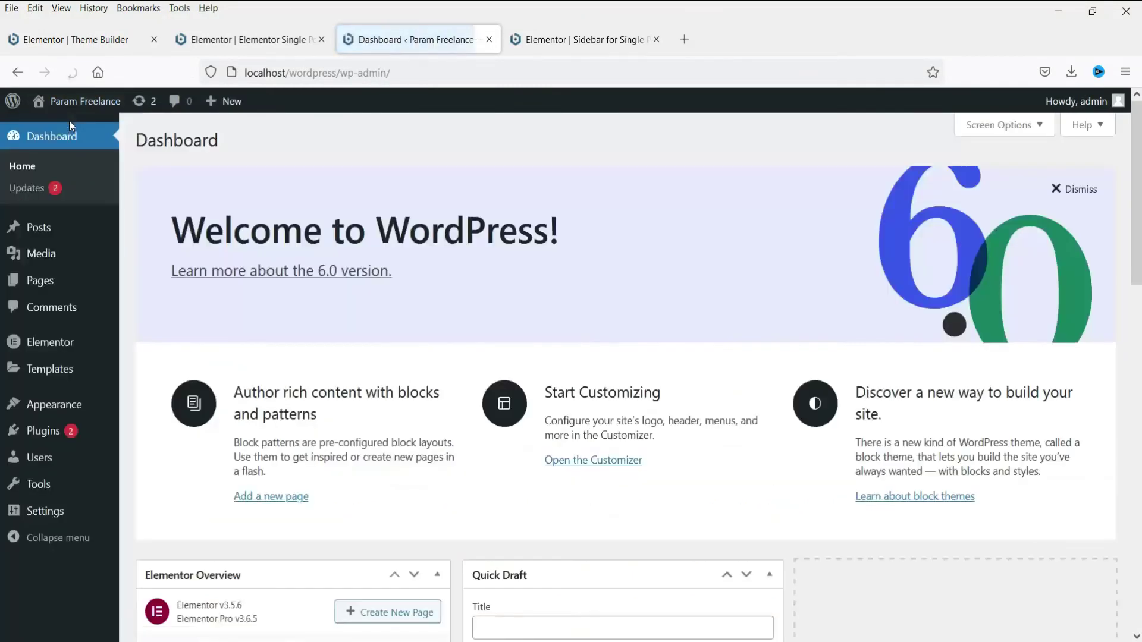
click(44, 227)
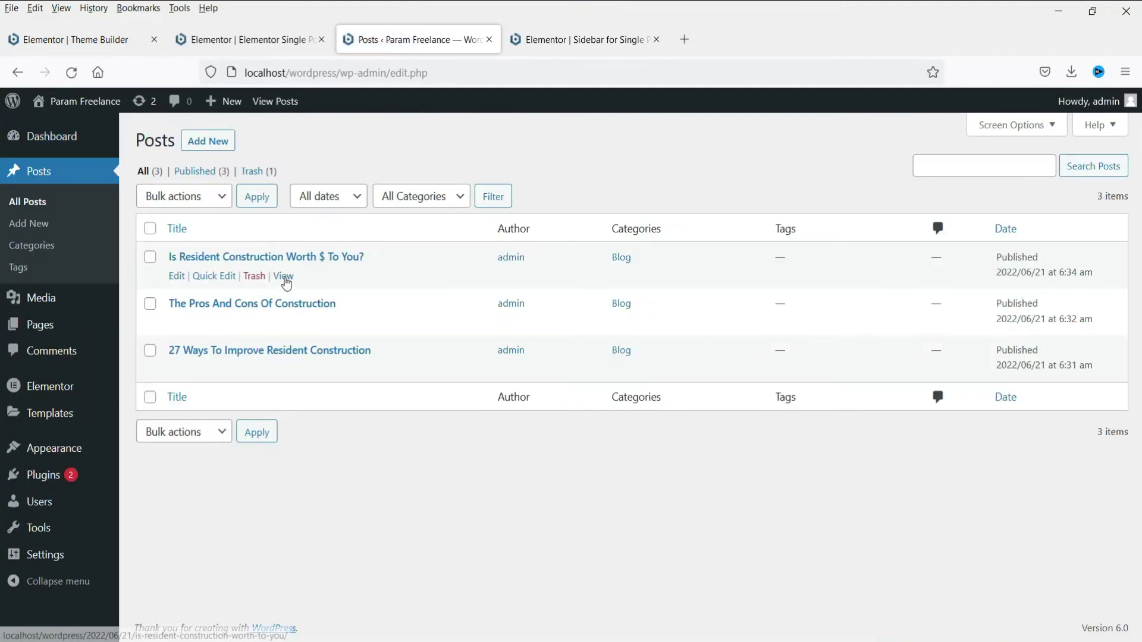
right_click(292, 279)
click(333, 295)
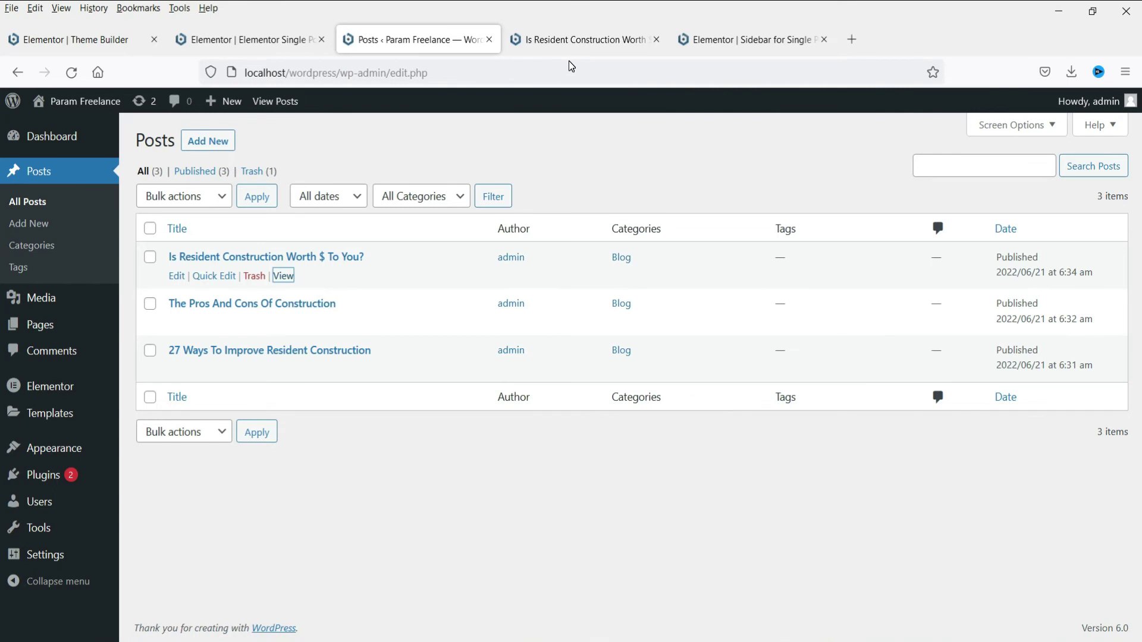
Scroll through the live post 'Is Resident Construction Worth $ To You?', then return to the sidebar editor
click(558, 46)
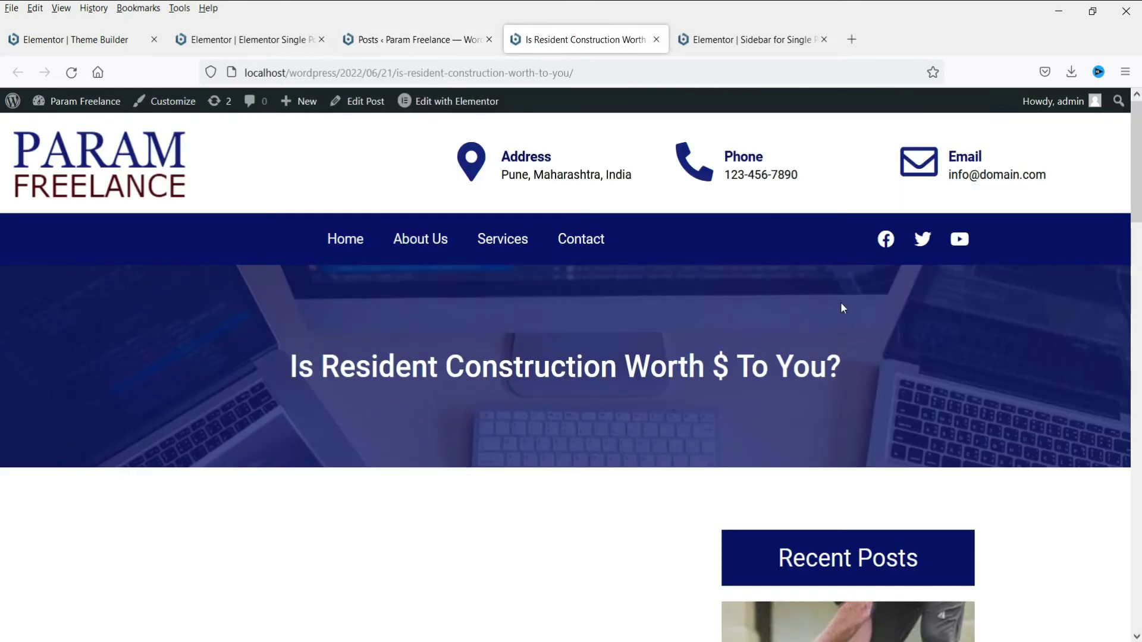
scroll(974, 306, down, 4)
scroll(297, 310, up, 3)
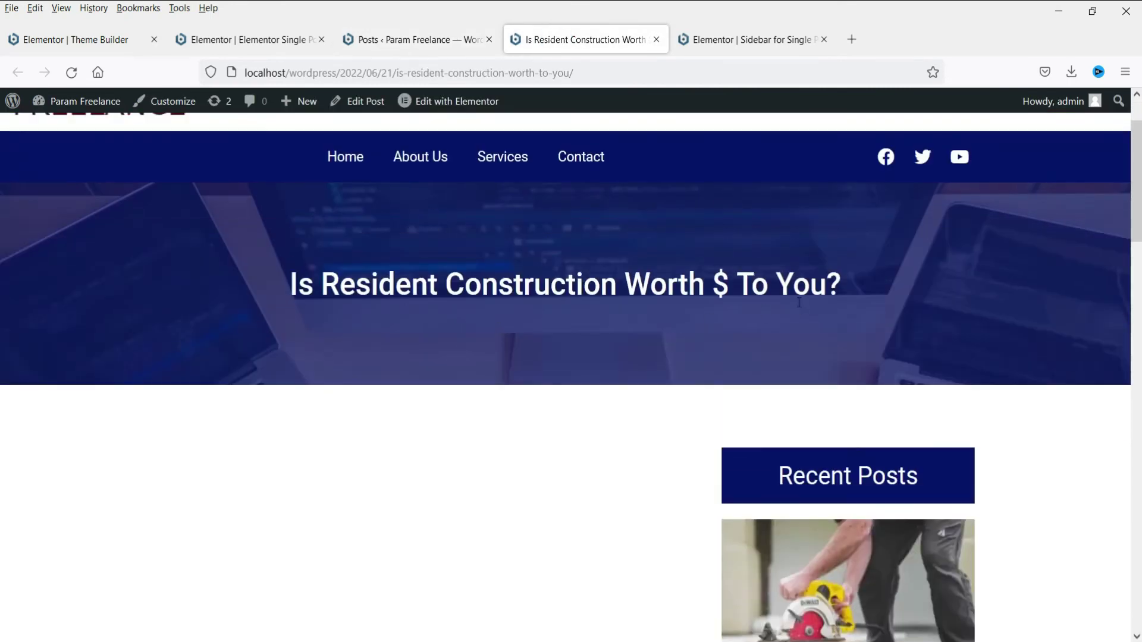
scroll(852, 287, down, 15)
scroll(855, 285, down, 4)
scroll(873, 330, up, 20)
scroll(871, 331, down, 5)
scroll(854, 333, down, 4)
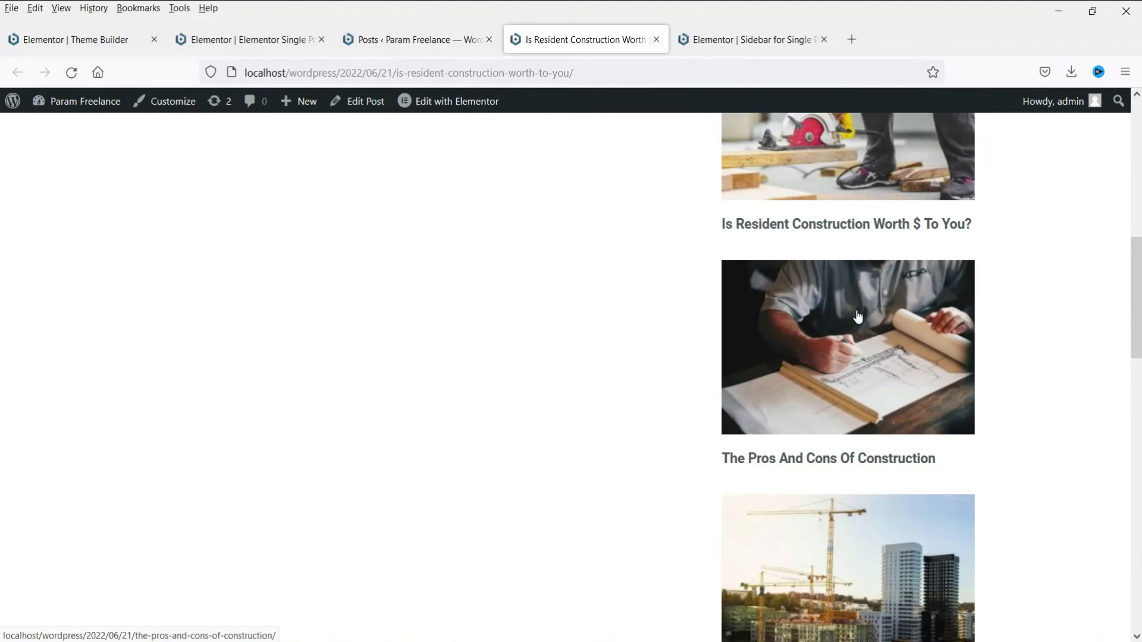
scroll(857, 317, down, 8)
scroll(864, 327, down, 5)
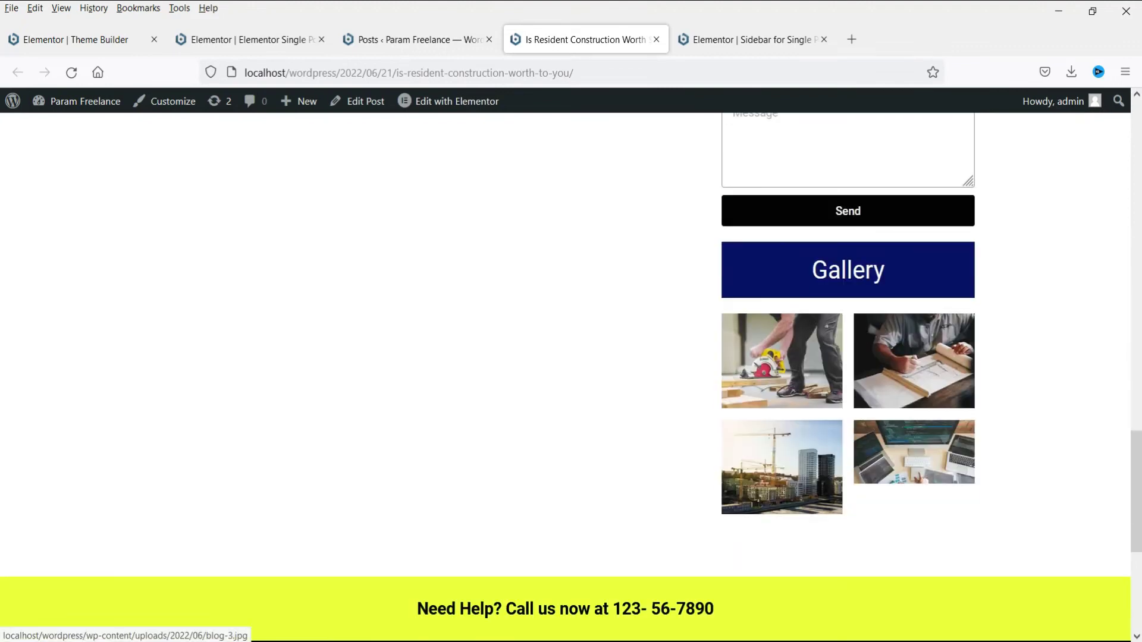
scroll(903, 403, up, 20)
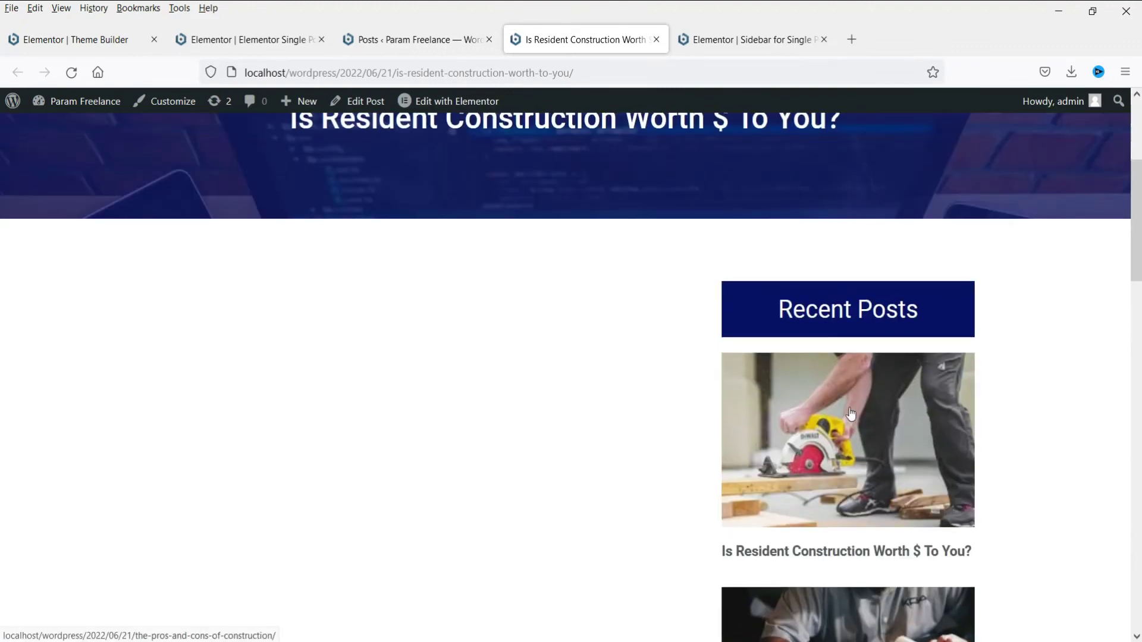
scroll(853, 369, down, 4)
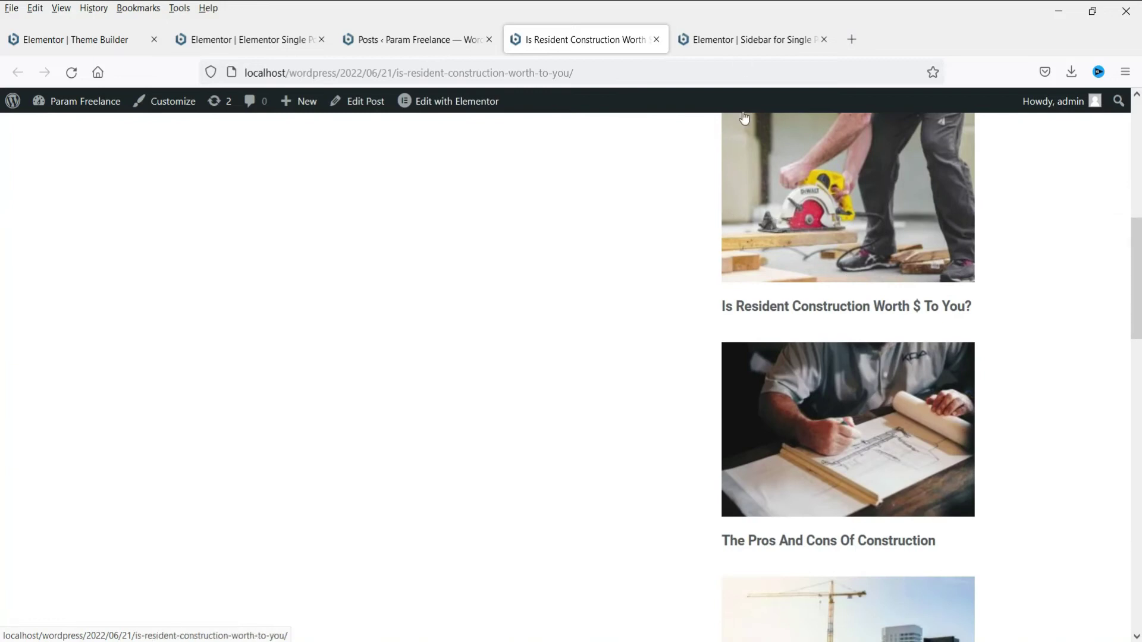
click(747, 40)
scroll(778, 408, up, 4)
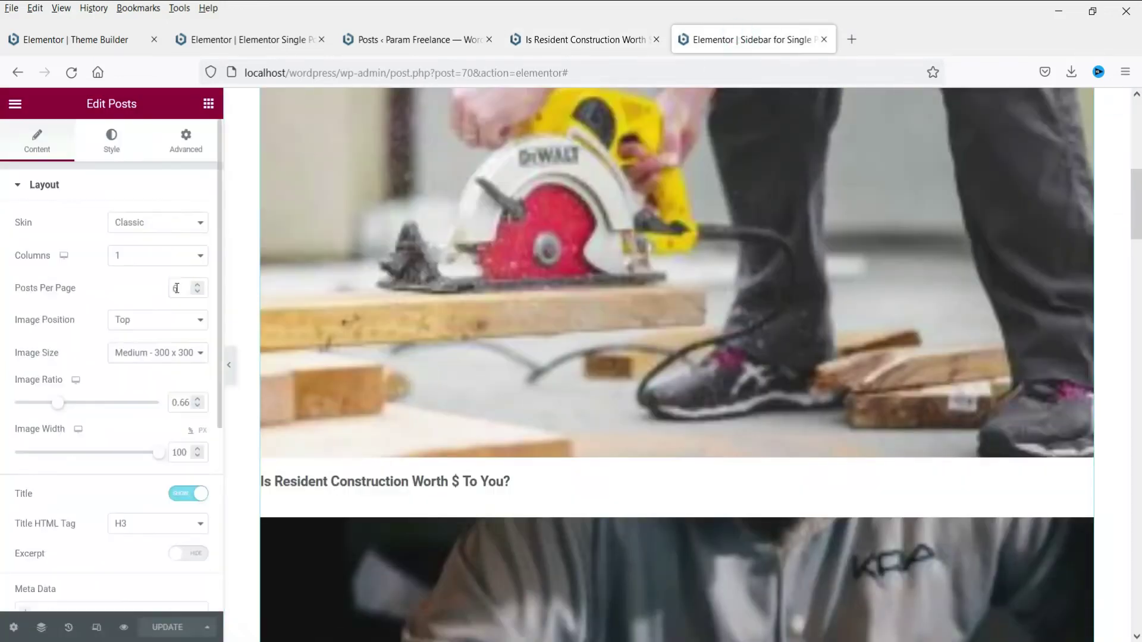
Set recent posts Image Position to None, turn excerpts back on, and update the sidebar
click(141, 328)
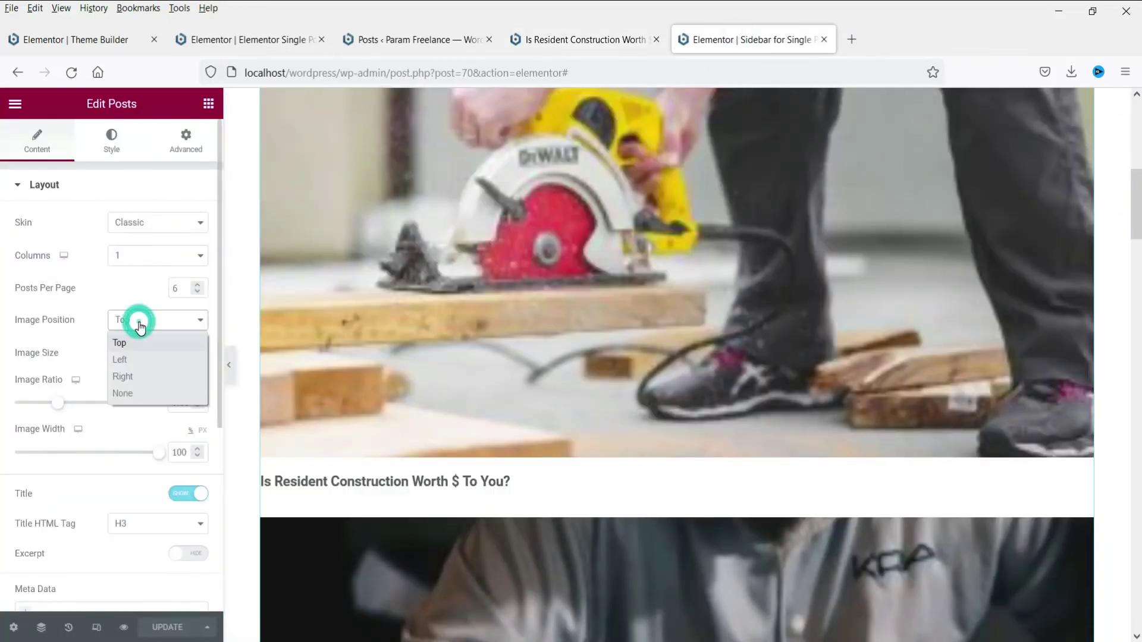
click(143, 393)
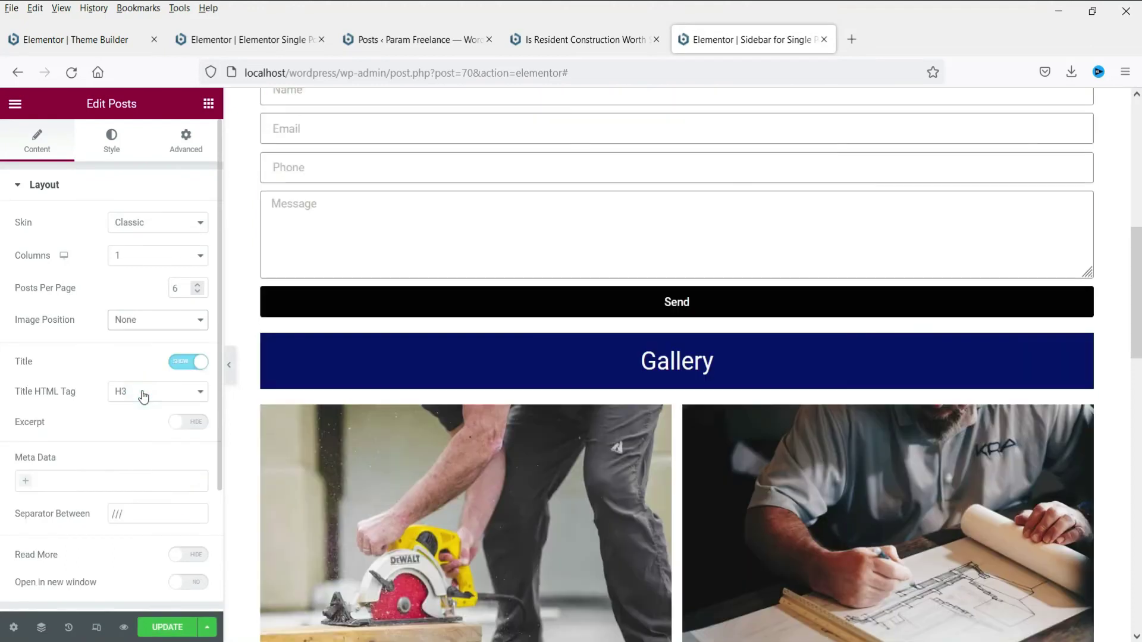
scroll(142, 373, down, 3)
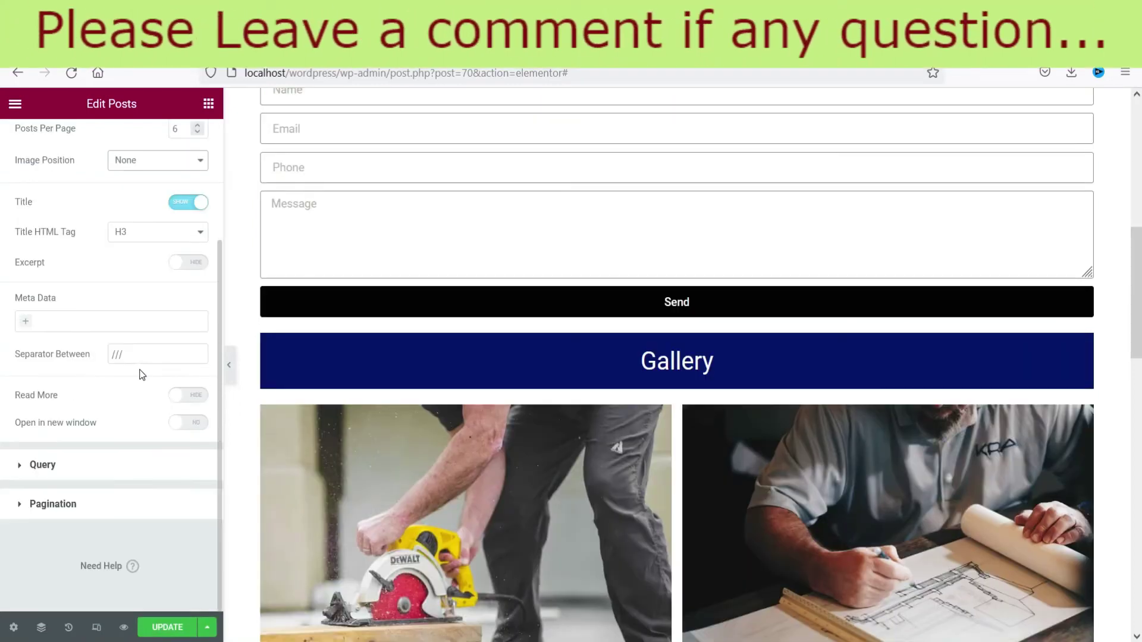
click(189, 262)
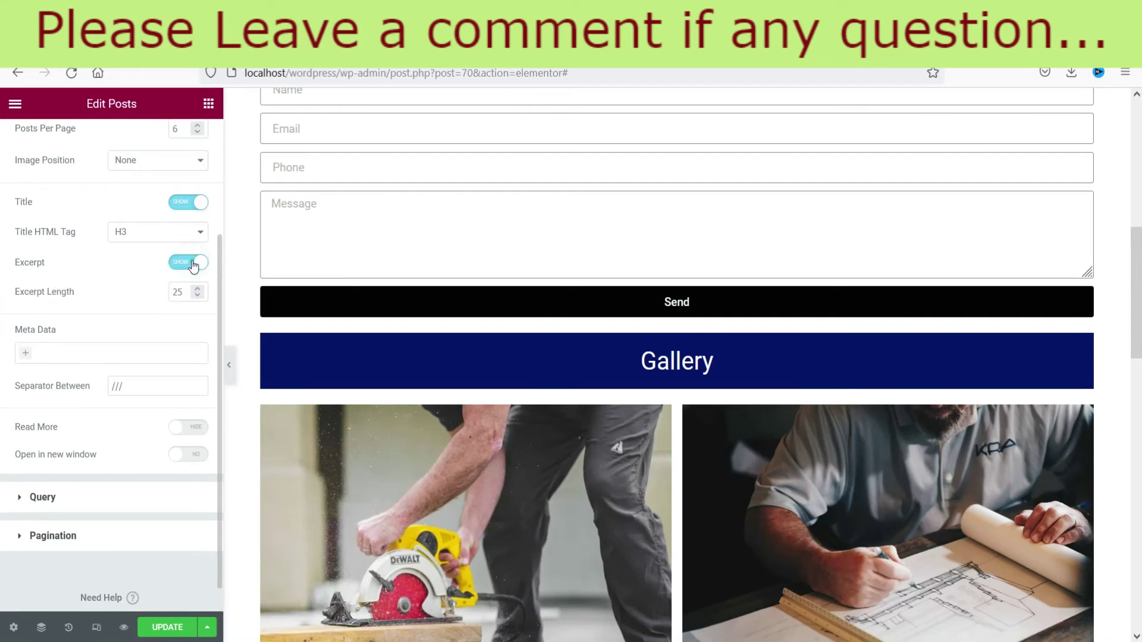
click(167, 627)
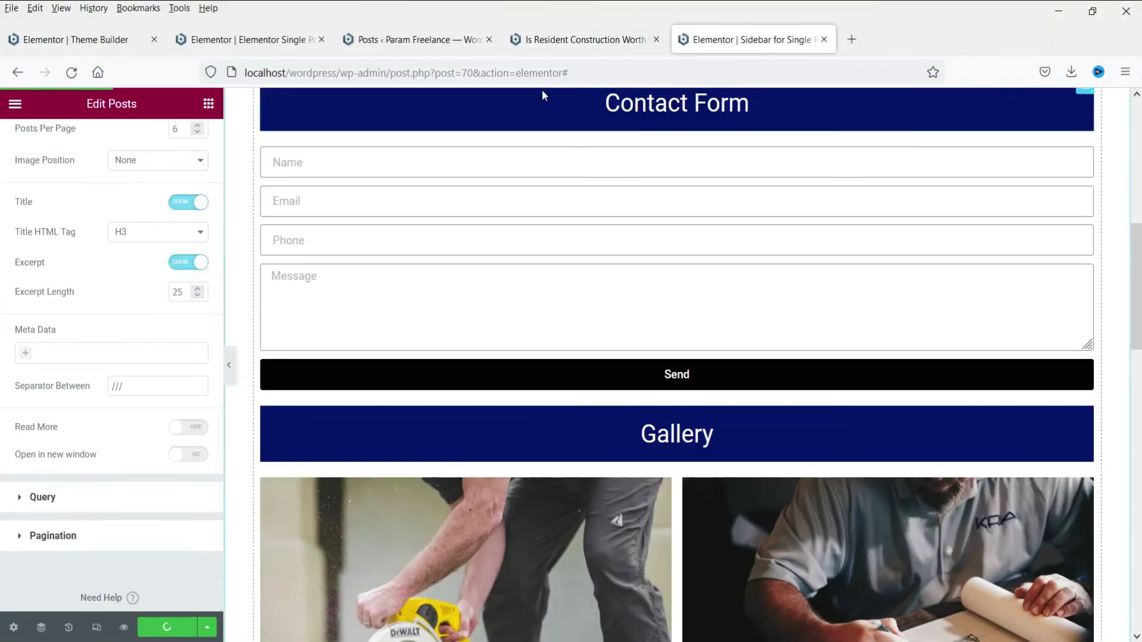
Reload the live post with F5 and check that the sidebar lists excerpts
click(404, 37)
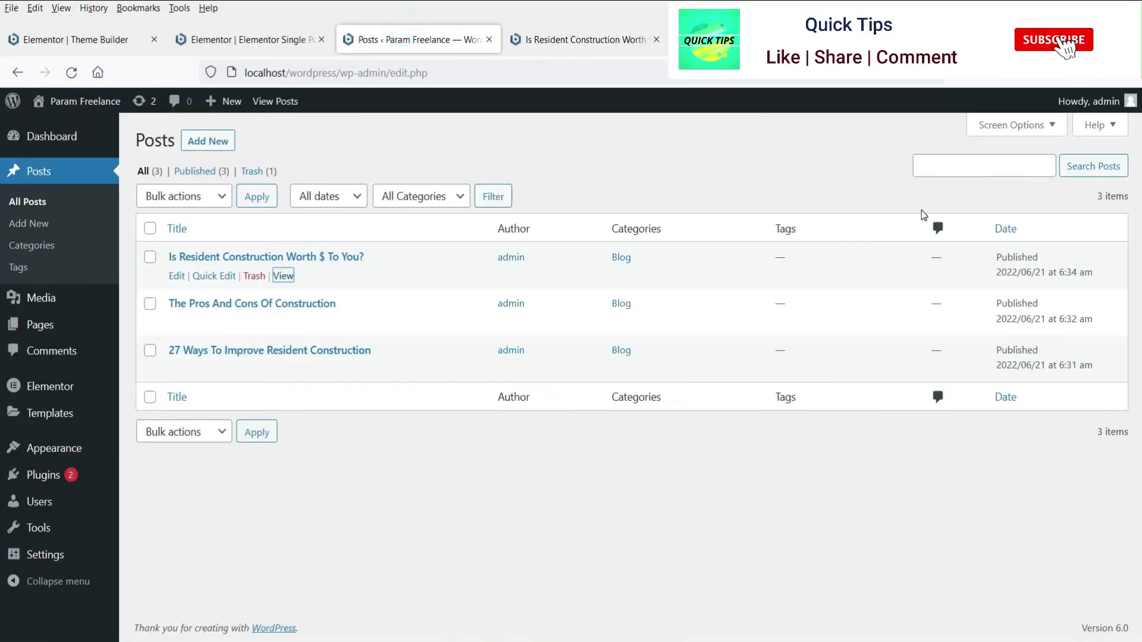
click(586, 39)
key(F5)
scroll(972, 387, up, 1)
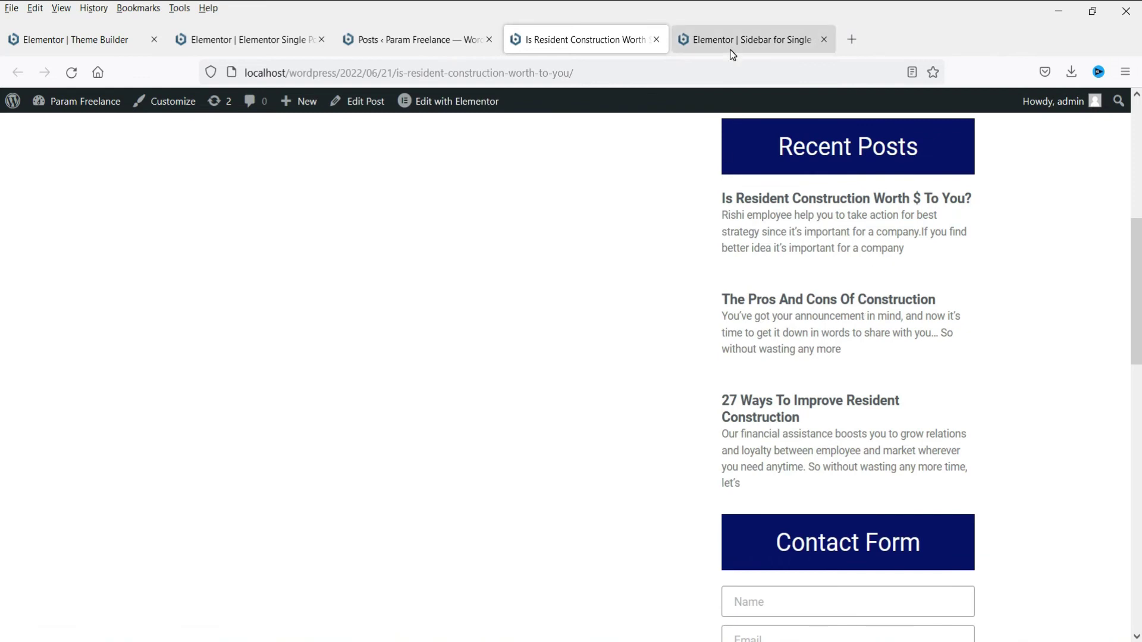
scroll(530, 416, up, 3)
scroll(540, 505, down, 3)
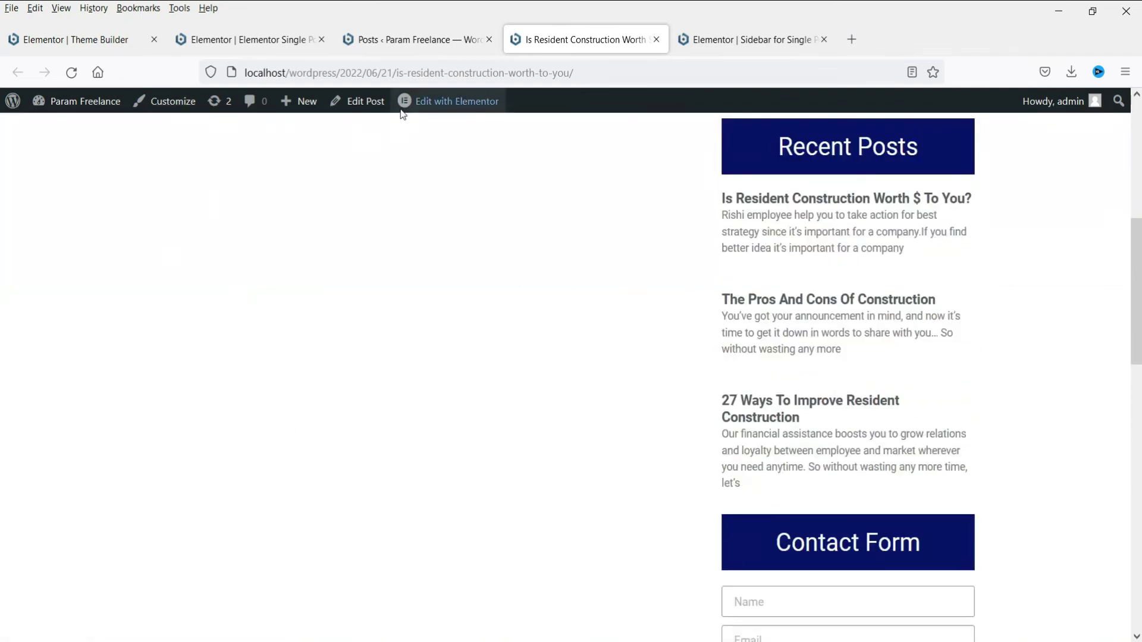
Open 'Is Resident Construction Worth $ To You?' for editing from the Posts list
click(365, 38)
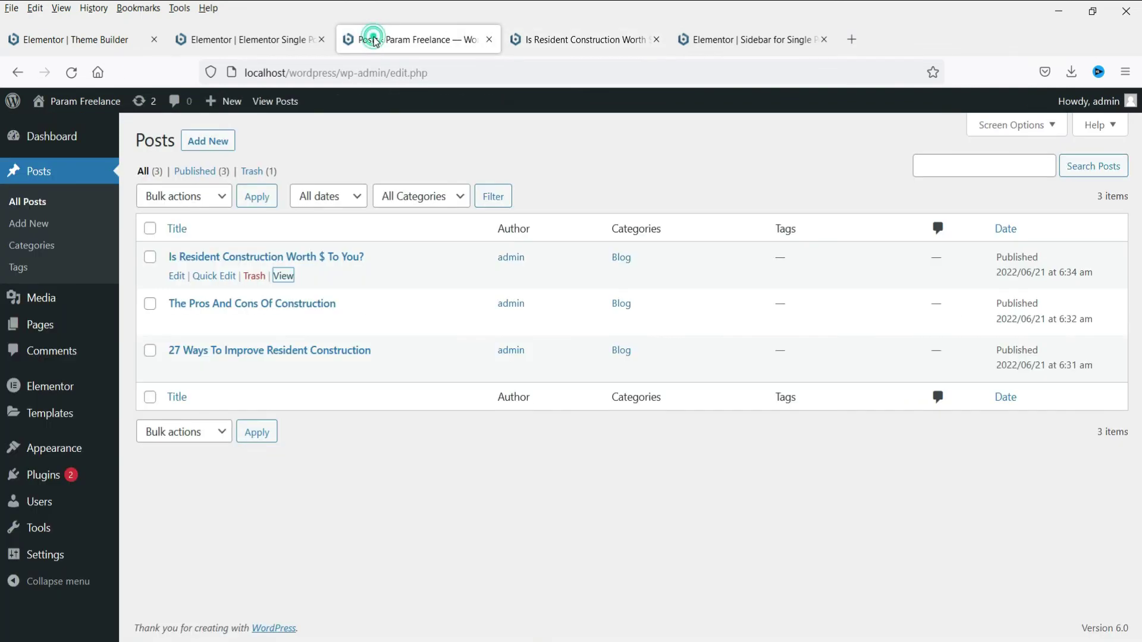
click(178, 278)
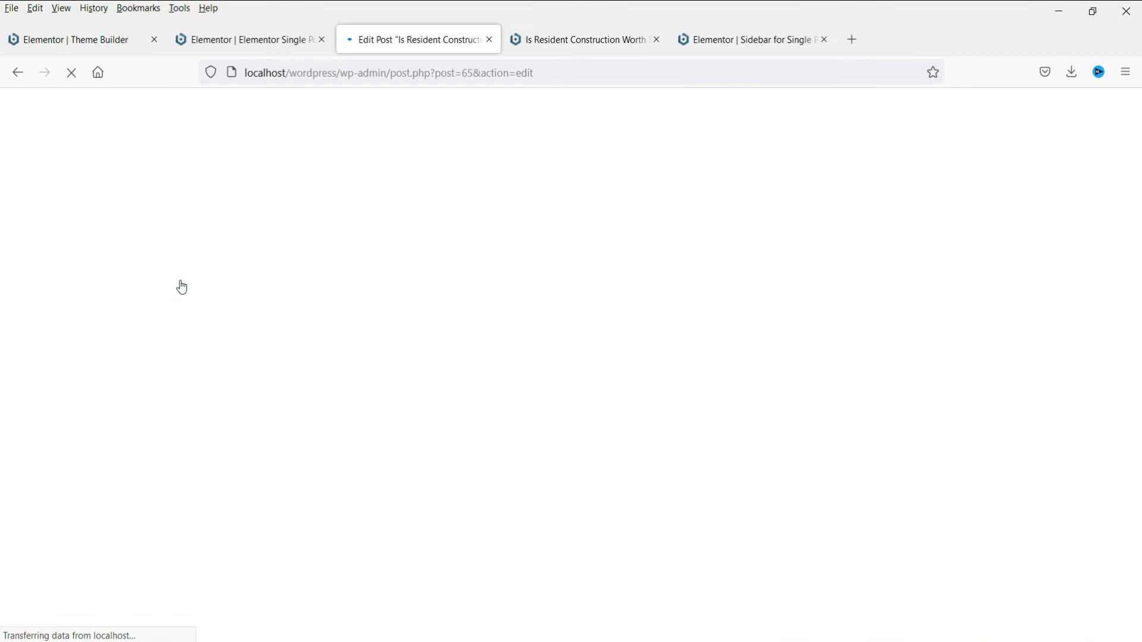
scroll(492, 289, down, 10)
scroll(490, 284, up, 10)
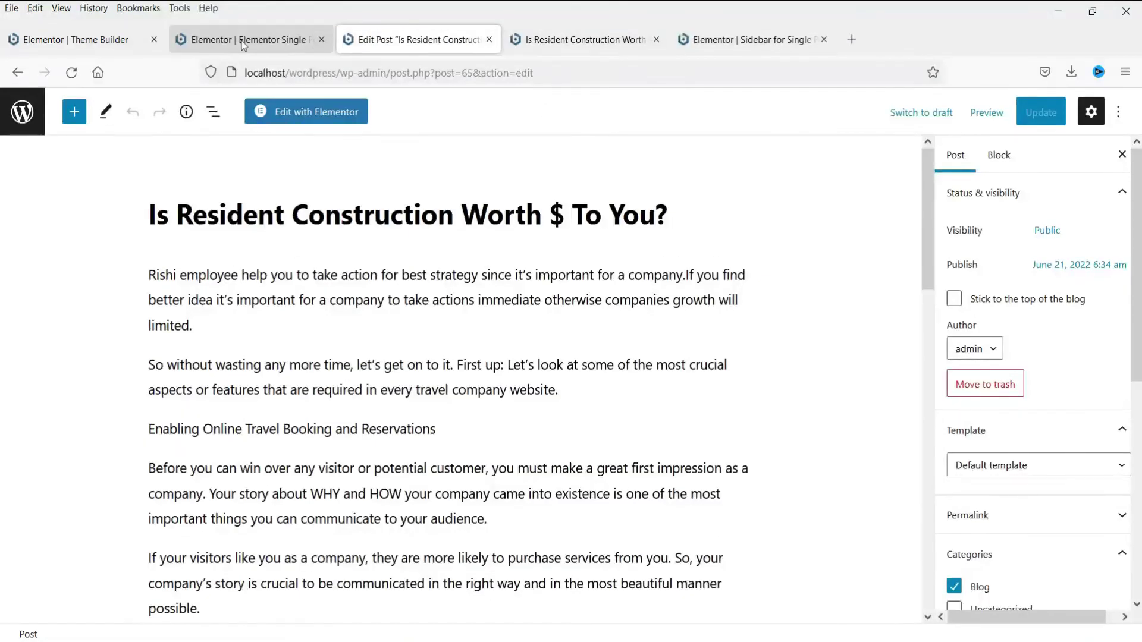
Drag a Post Content widget into the Single Post template's empty left column
click(243, 42)
click(617, 329)
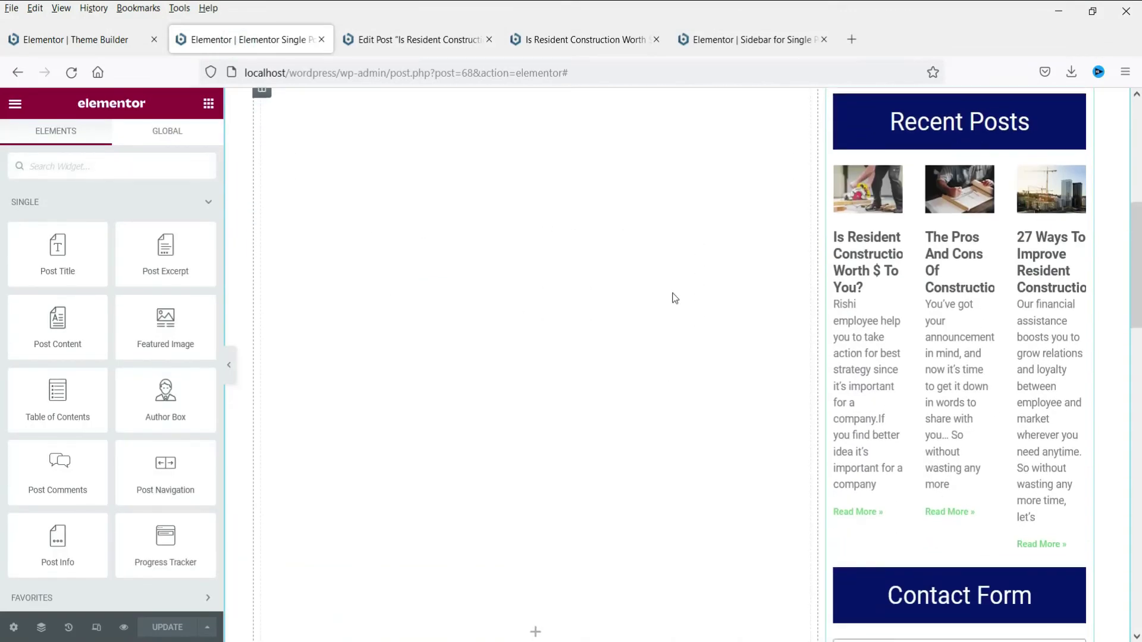
scroll(581, 349, down, 3)
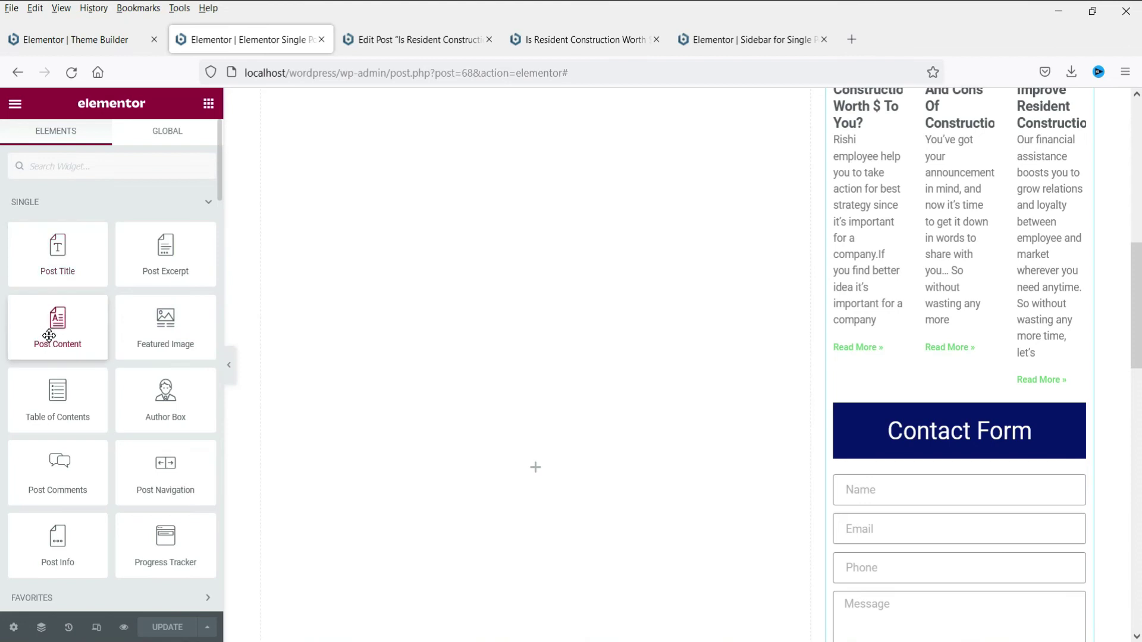
drag(49, 327, 526, 375)
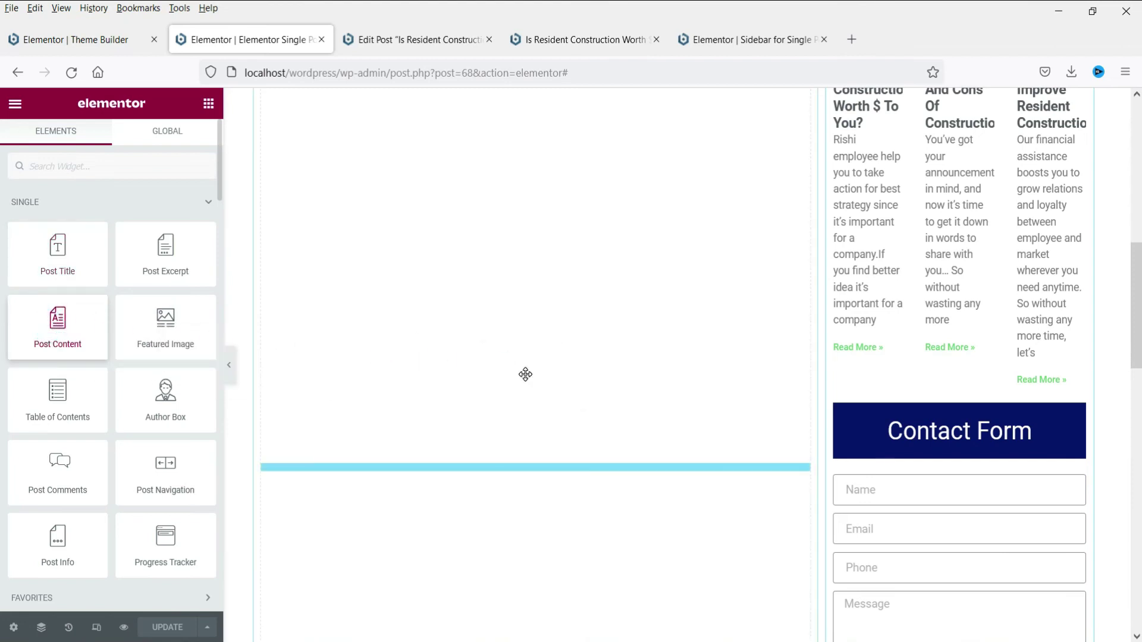
scroll(658, 226, down, 5)
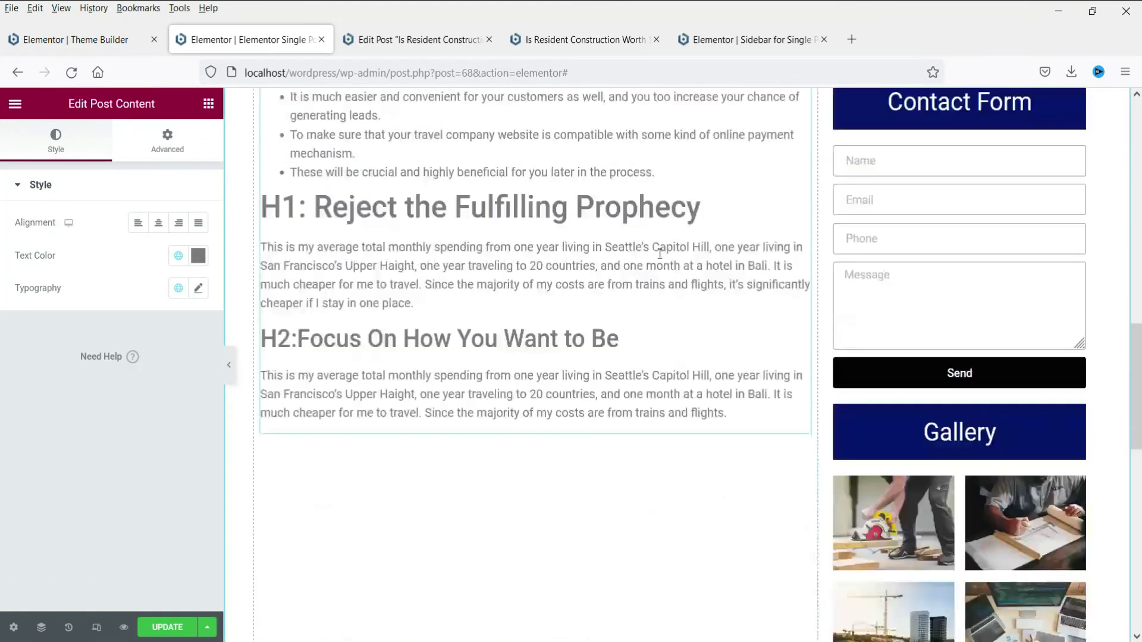
scroll(659, 226, up, 12)
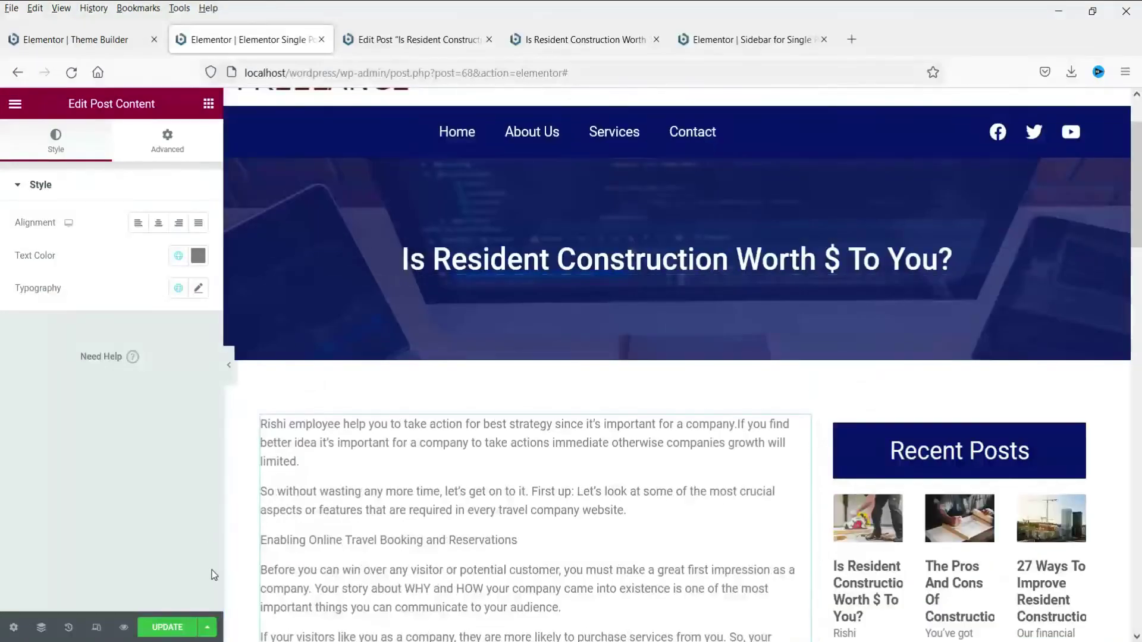
Update the Single Post template and return to the live post tab
click(167, 628)
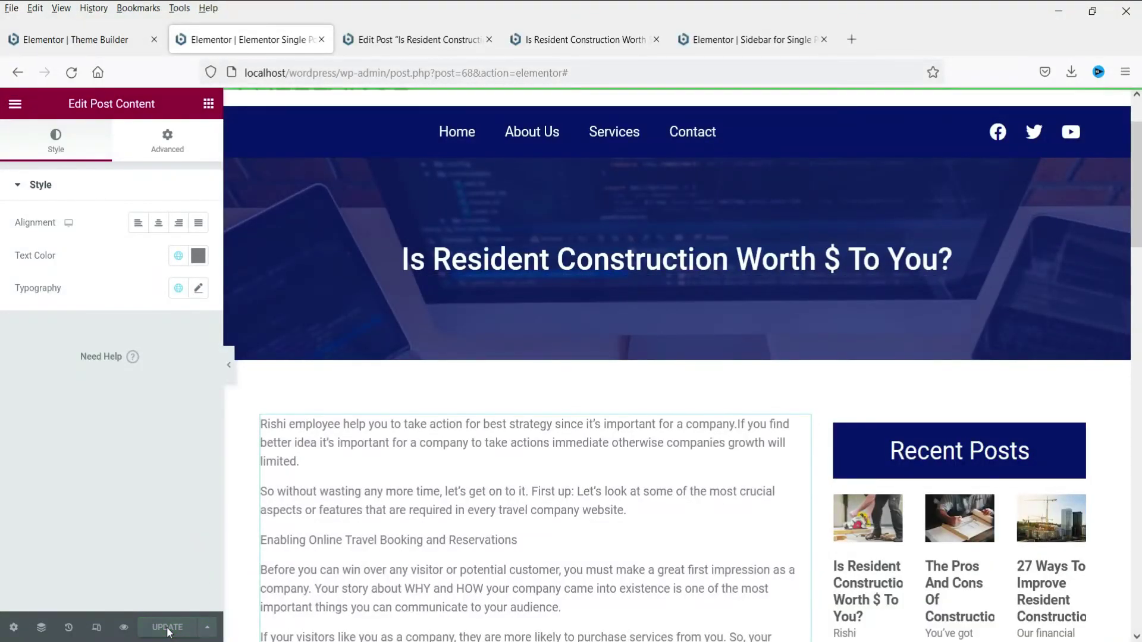
click(559, 40)
scroll(1033, 313, up, 4)
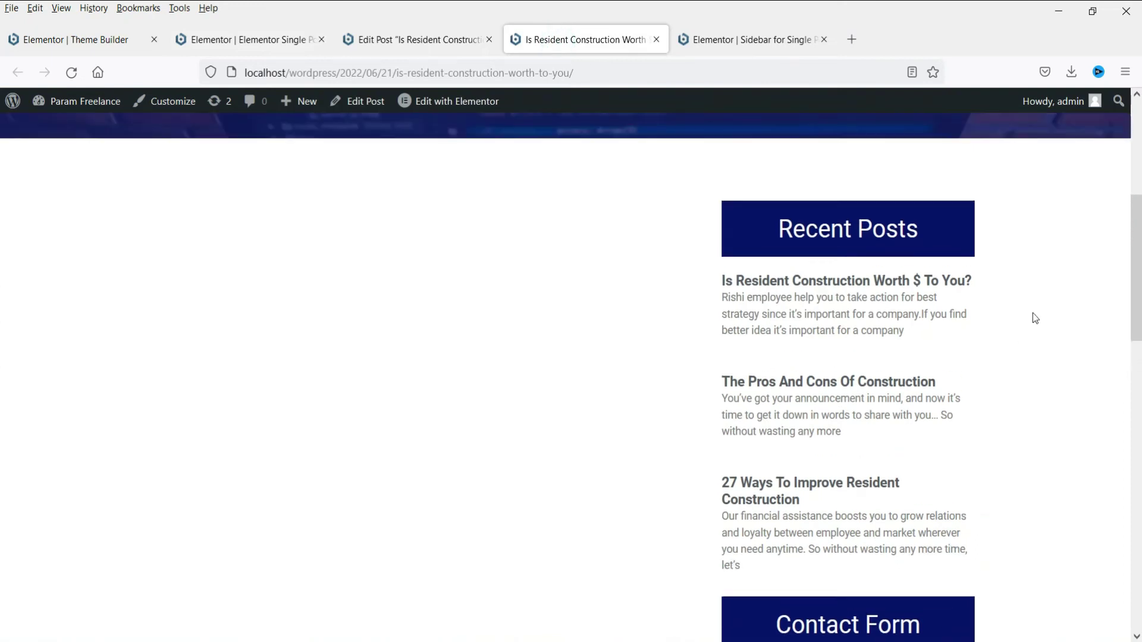
Reload the live post and check its body text beside the sidebar
click(70, 78)
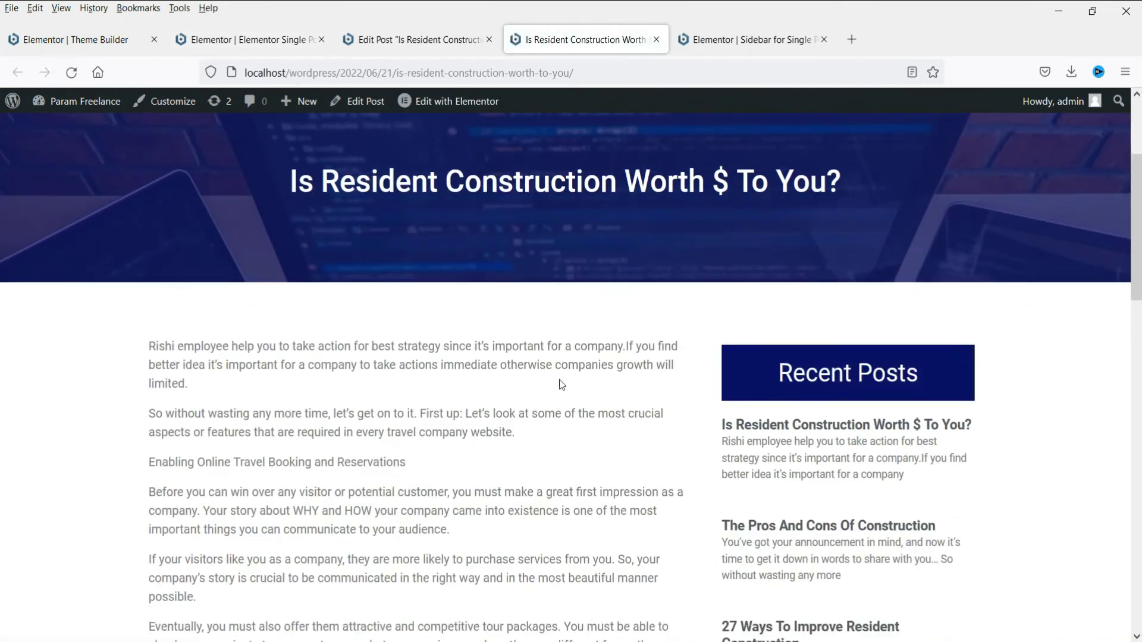
scroll(373, 299, down, 10)
scroll(374, 299, up, 10)
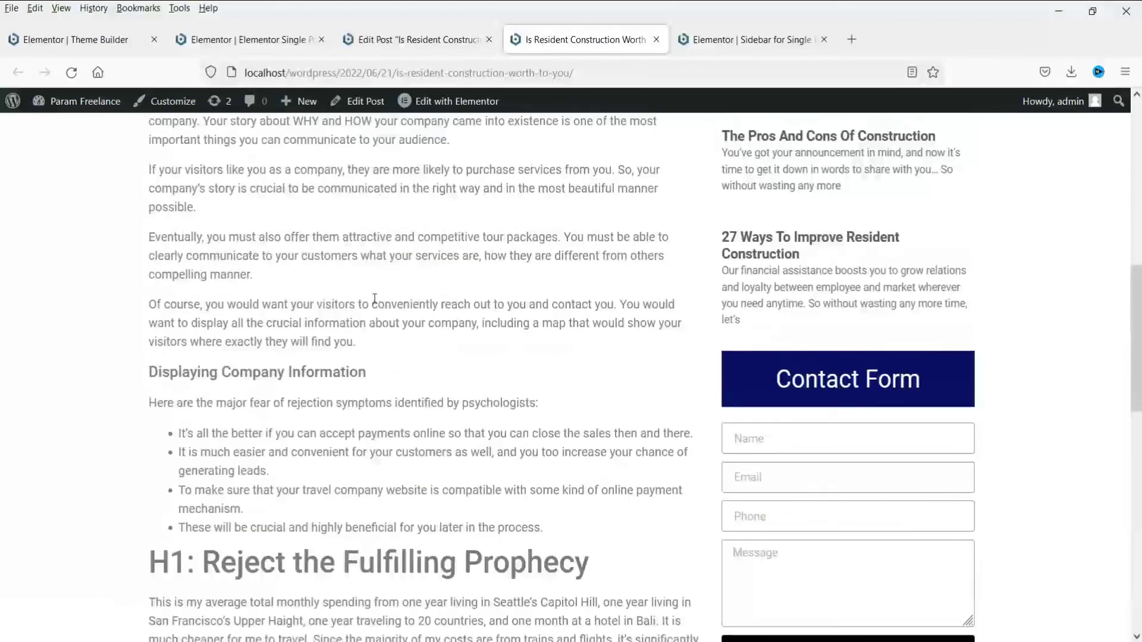
scroll(374, 299, up, 2)
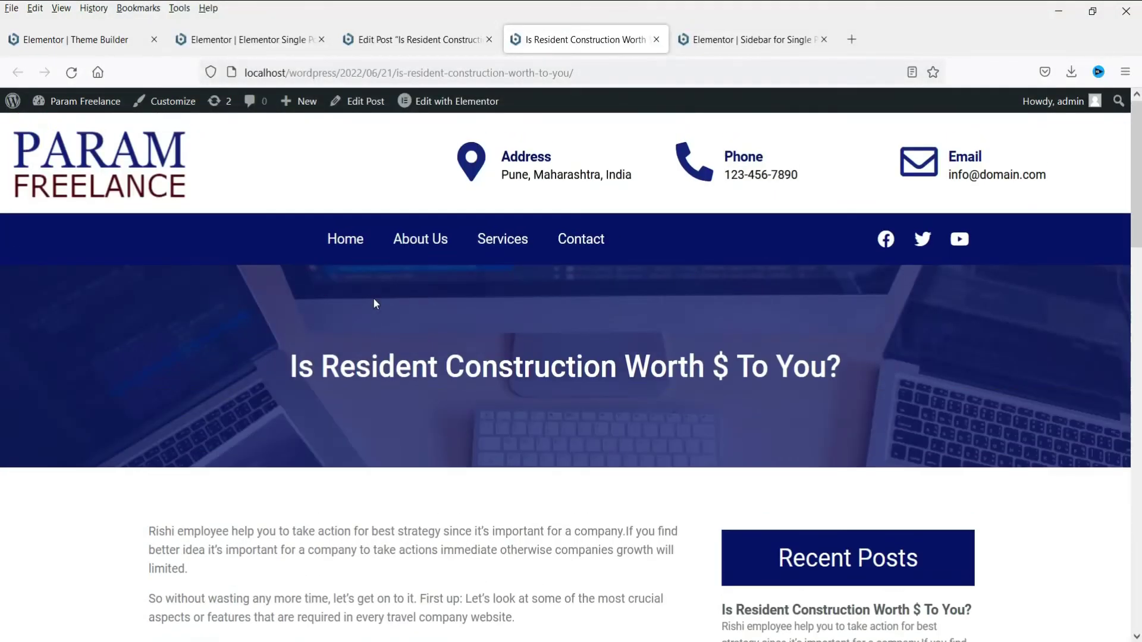
Move from the post's editing screen back to the list of all posts
click(401, 40)
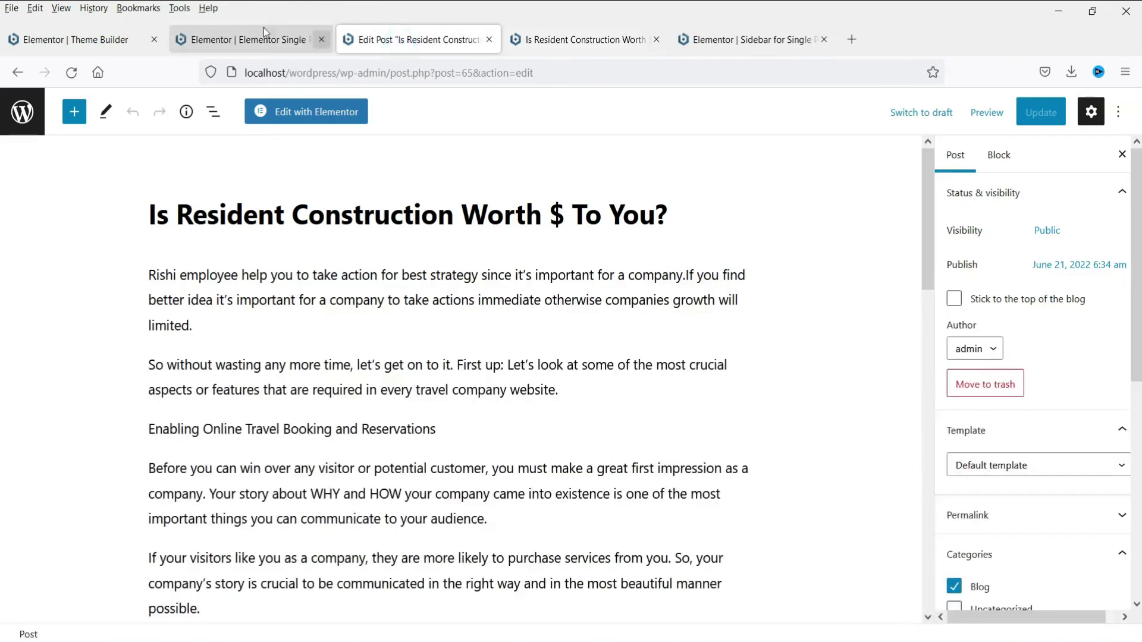
click(241, 28)
click(408, 40)
click(18, 72)
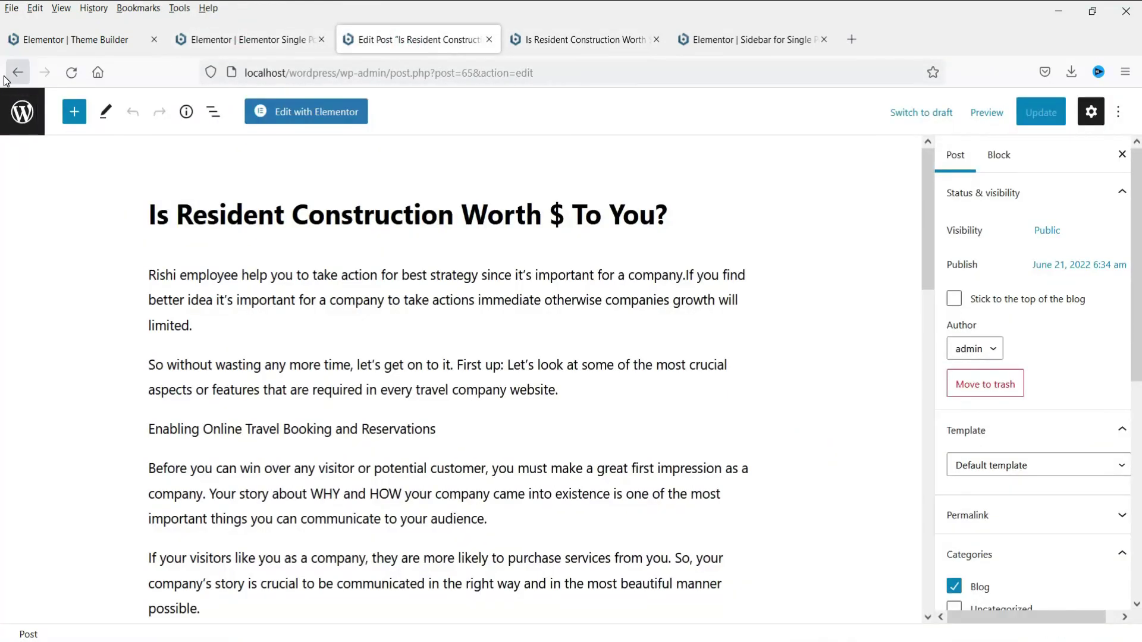
Open 'The Pros And Cons Of Construction' live in a new tab and scroll through it
right_click(285, 323)
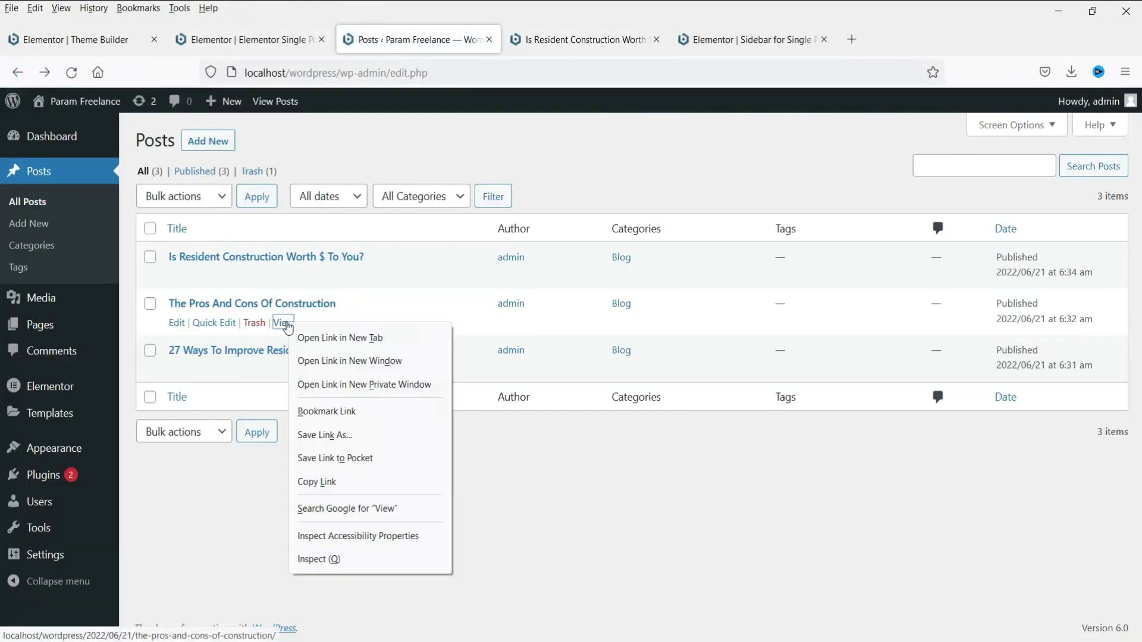
click(337, 338)
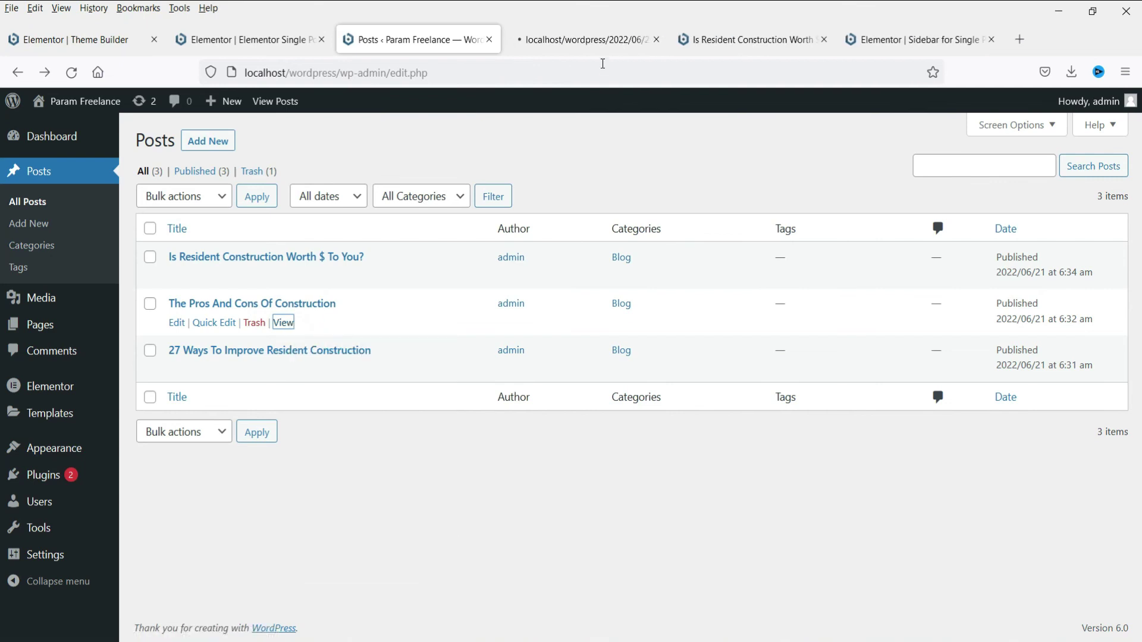
click(595, 38)
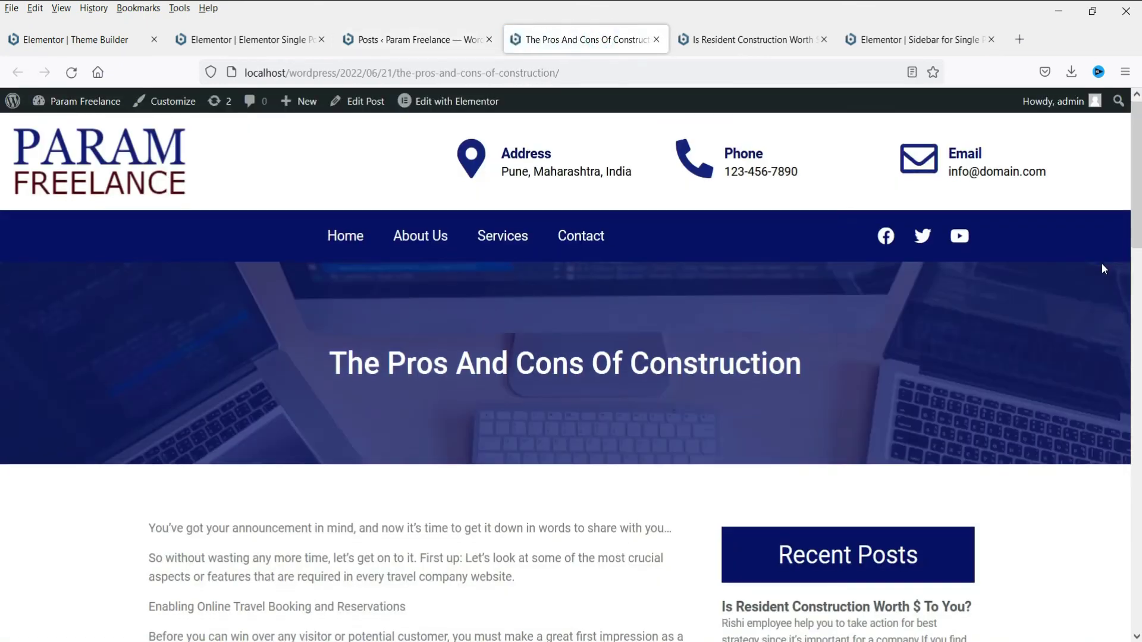
scroll(1102, 263, down, 4)
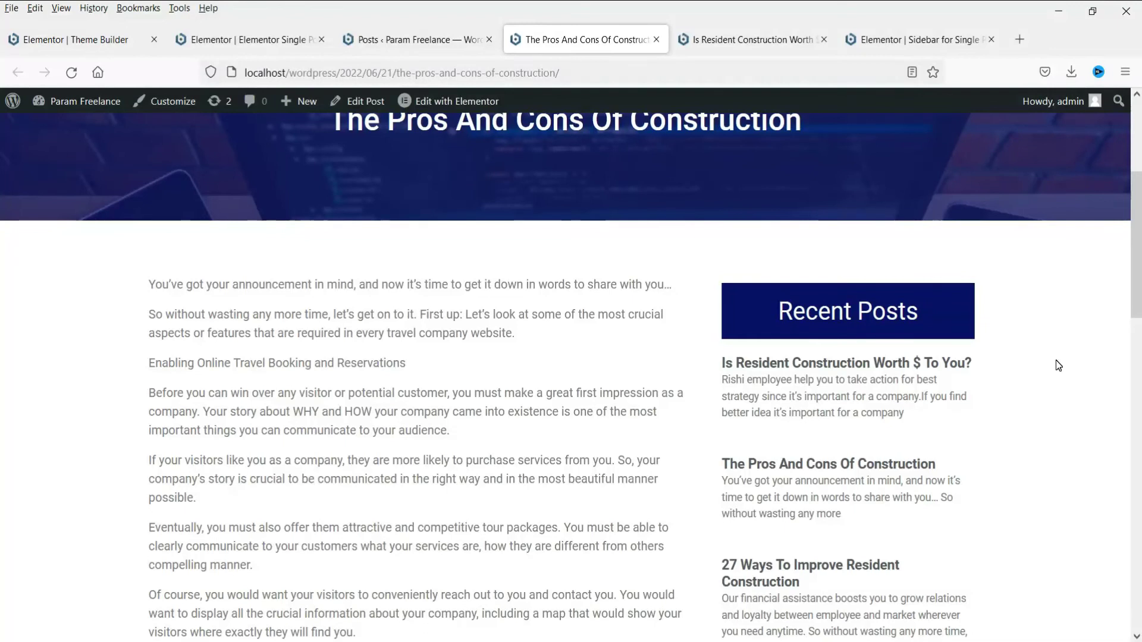
scroll(1065, 363, down, 4)
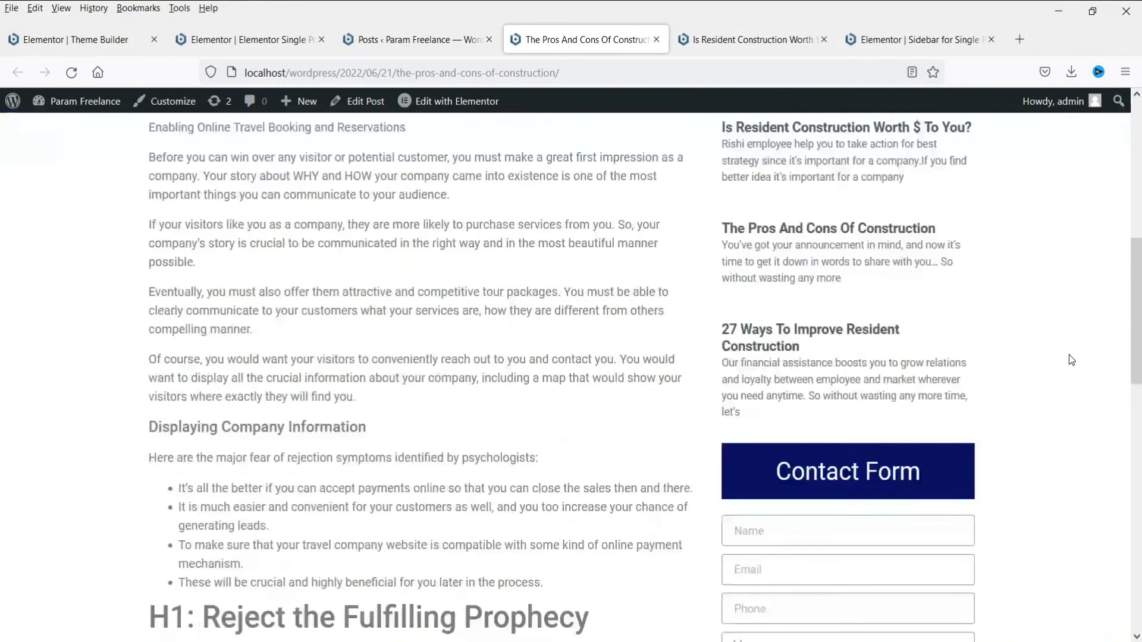
Follow the sidebar's Recent Posts link to '27 Ways To Improve Resident Construction' and review it
click(773, 325)
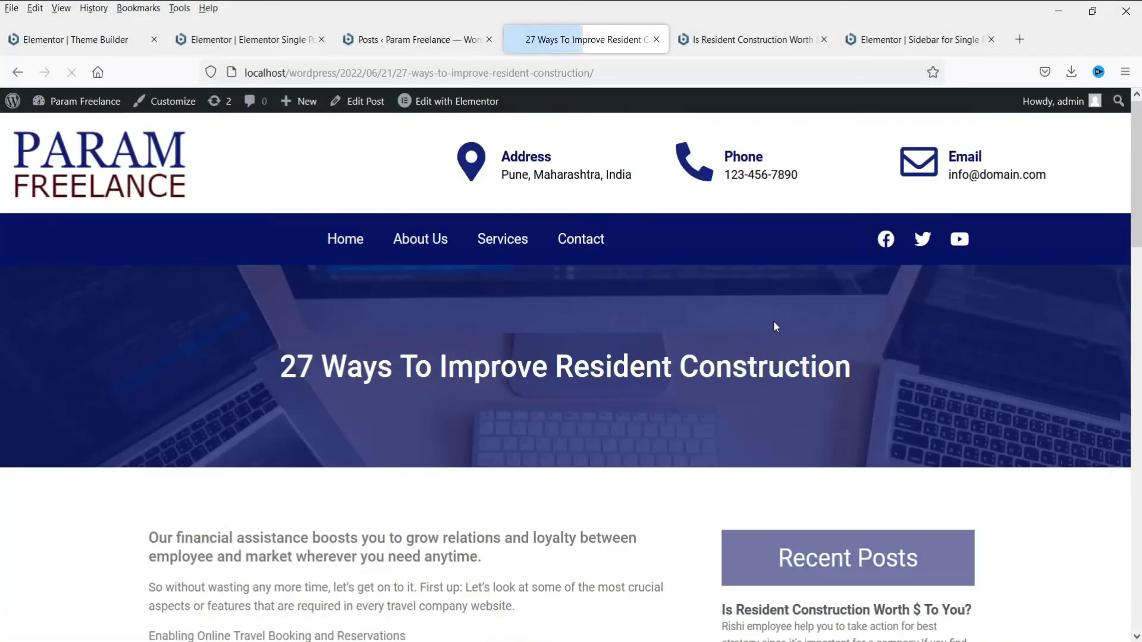
scroll(595, 268, down, 14)
scroll(481, 274, down, 6)
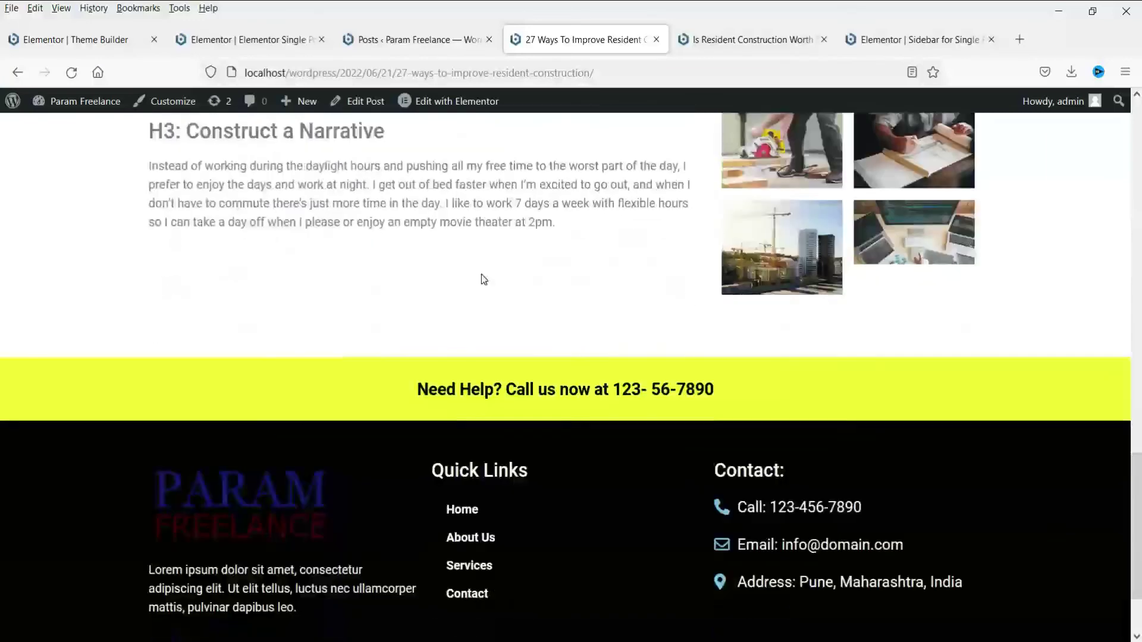
scroll(481, 274, up, 20)
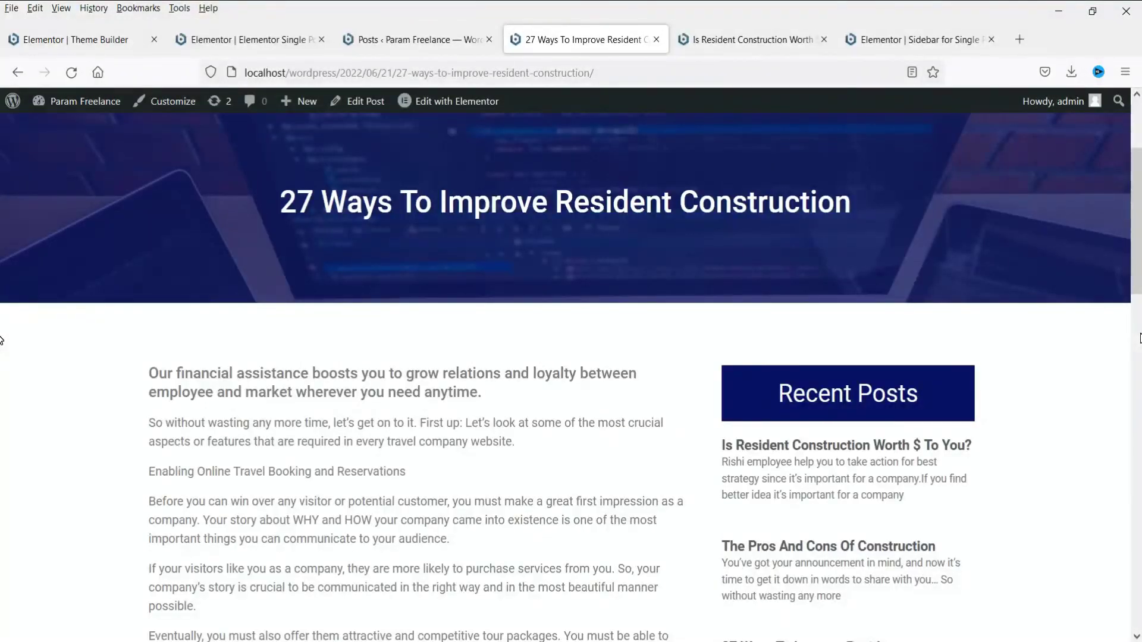
scroll(1102, 378, down, 14)
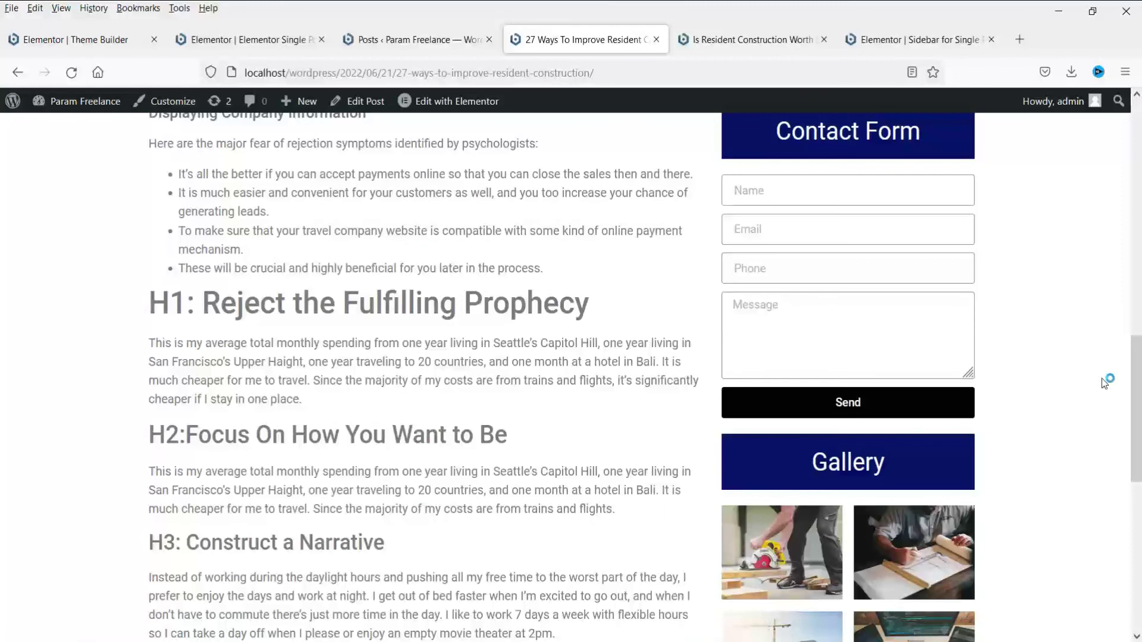
scroll(1071, 361, down, 2)
scroll(1071, 361, down, 3)
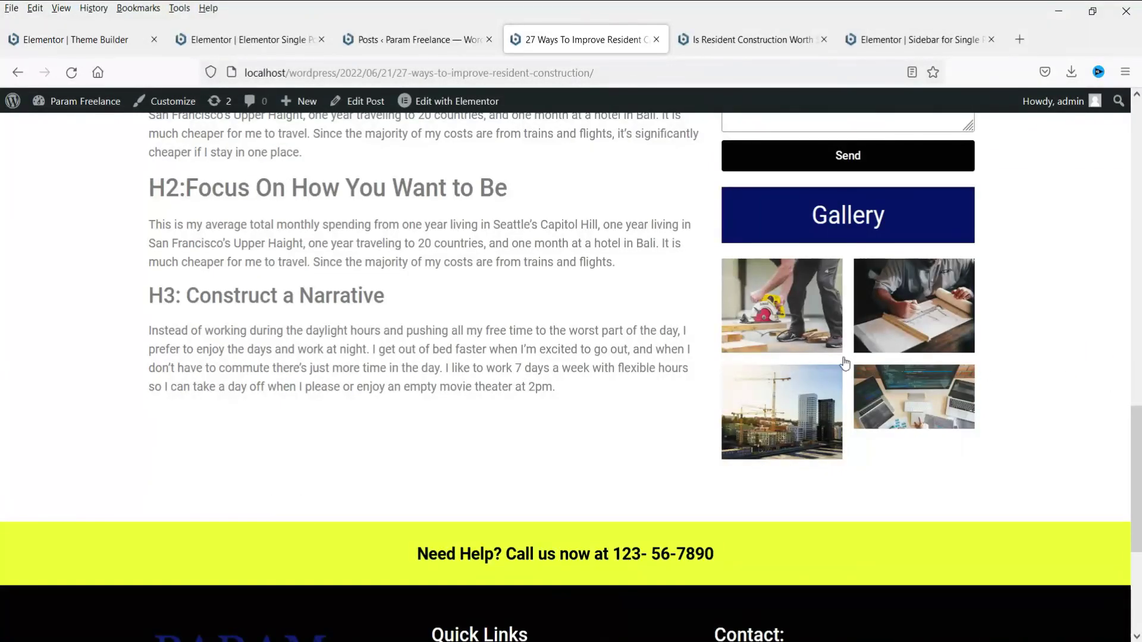
scroll(867, 333, up, 5)
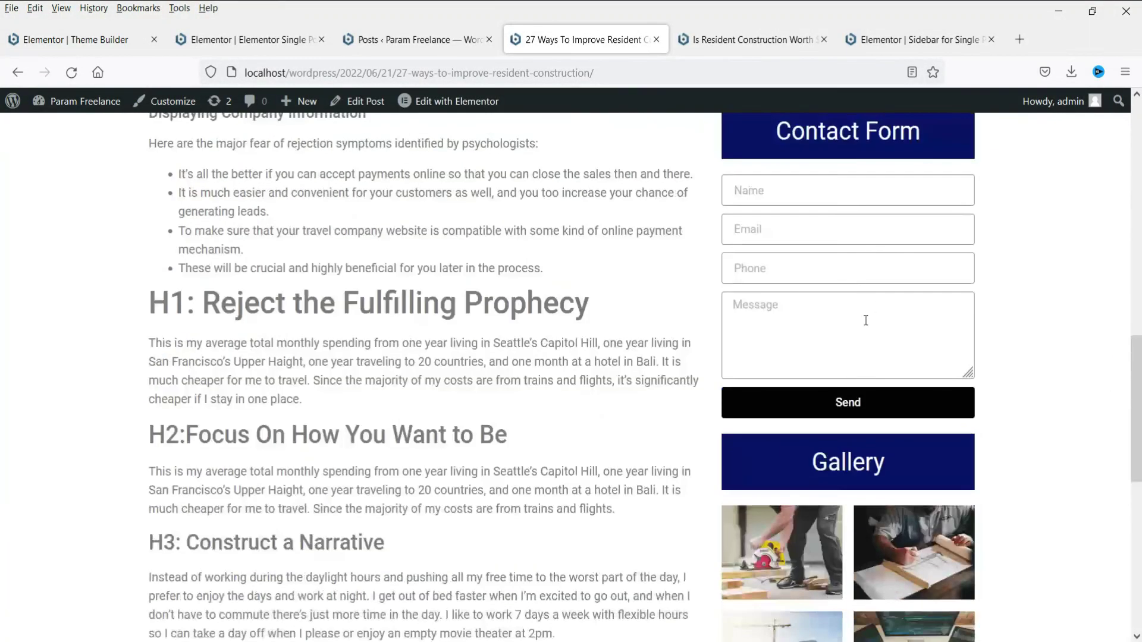
Compare the Sidebar for Single Post template with the live Is Resident Construction post, then reopen the Single Post template
click(901, 43)
scroll(694, 308, up, 10)
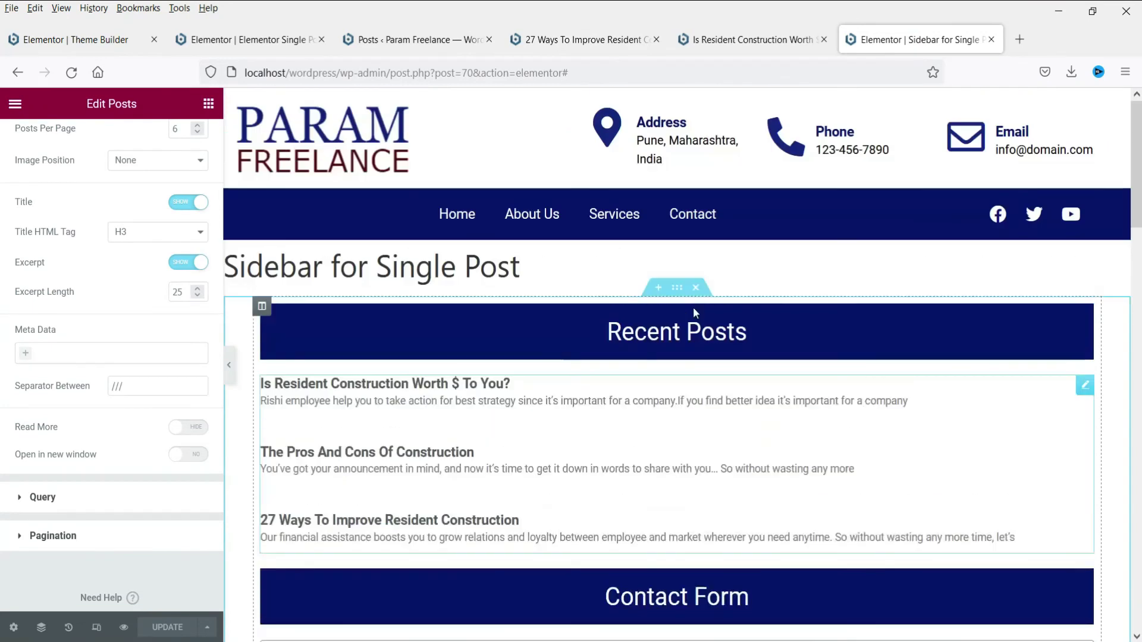
scroll(774, 370, down, 5)
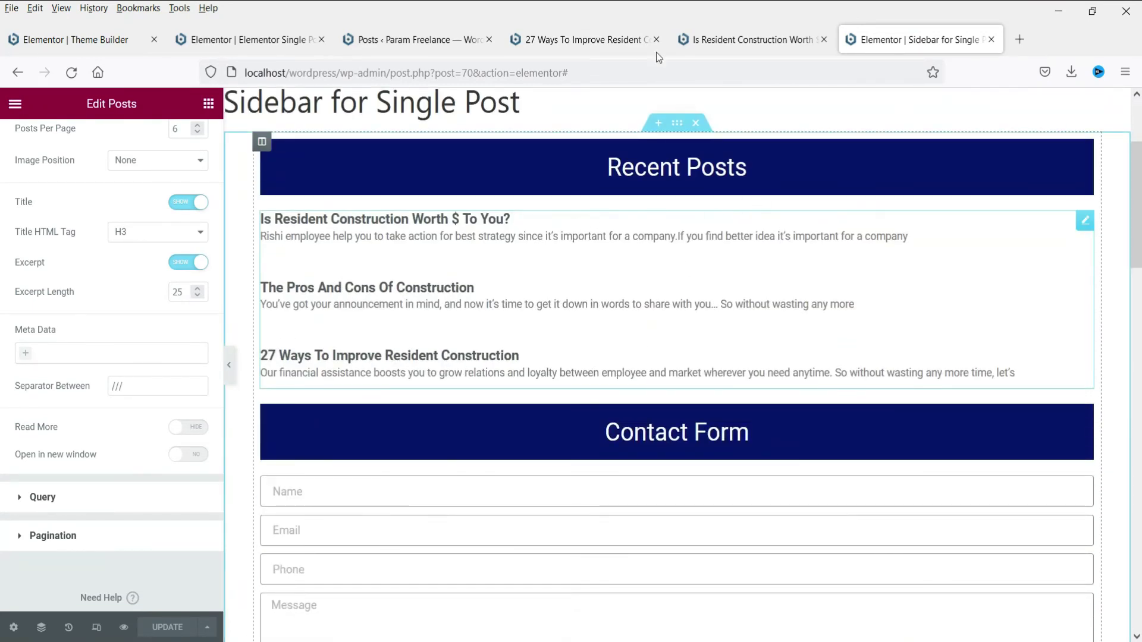
click(726, 39)
scroll(963, 373, down, 4)
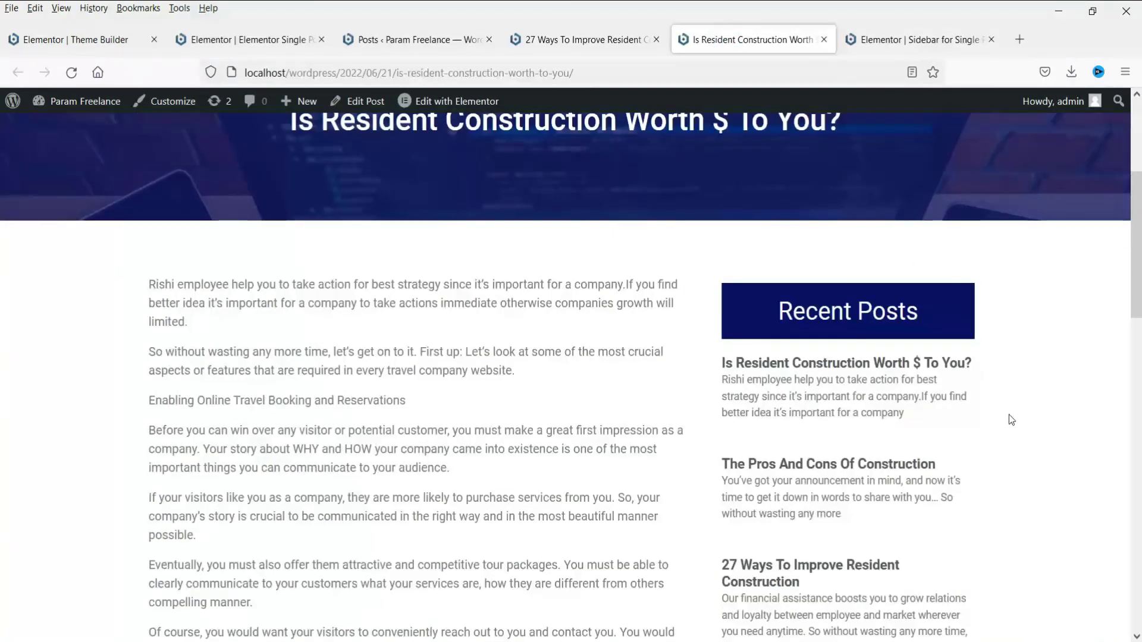
scroll(1008, 415, down, 3)
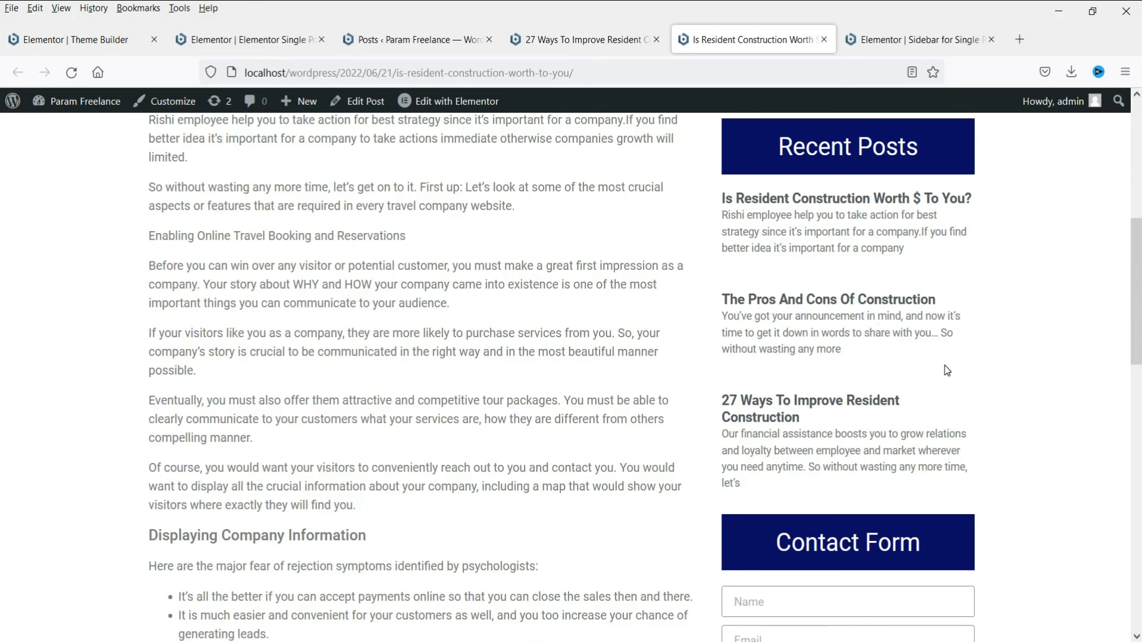
click(882, 41)
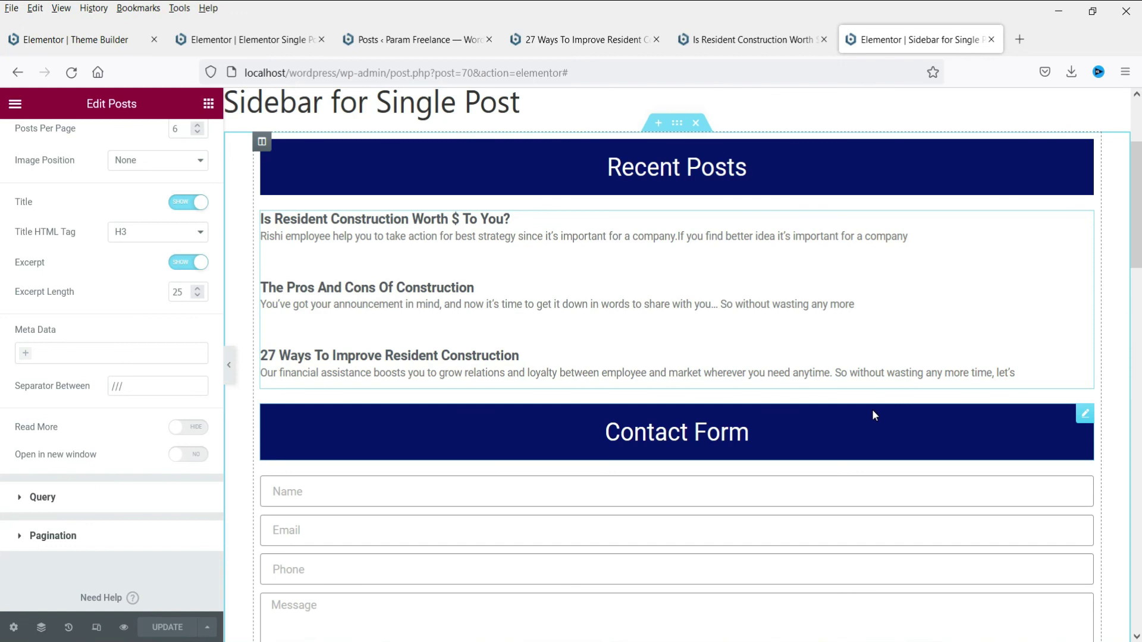
key(ctrl+2)
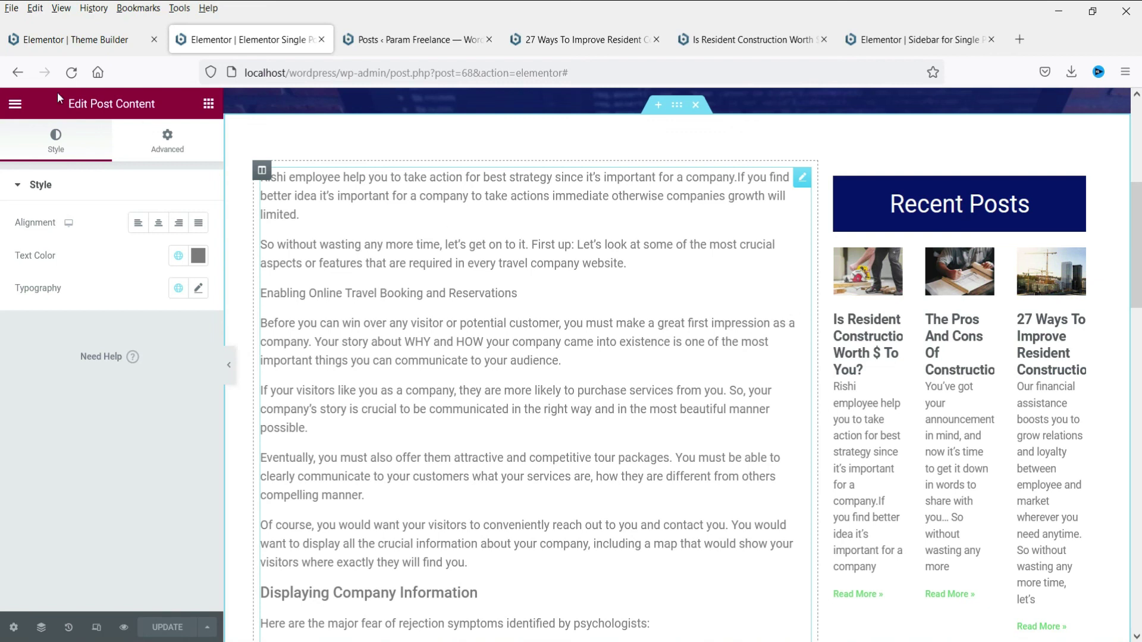
Show the Theme Builder overview listing Header, Footer #36 and Single Page #44
click(72, 40)
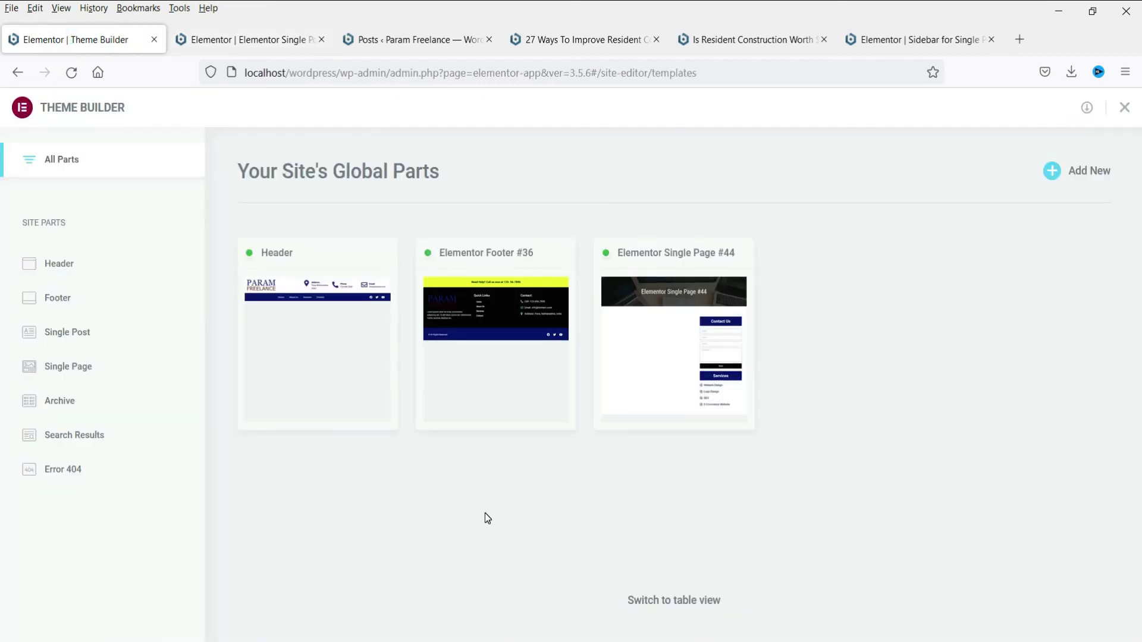